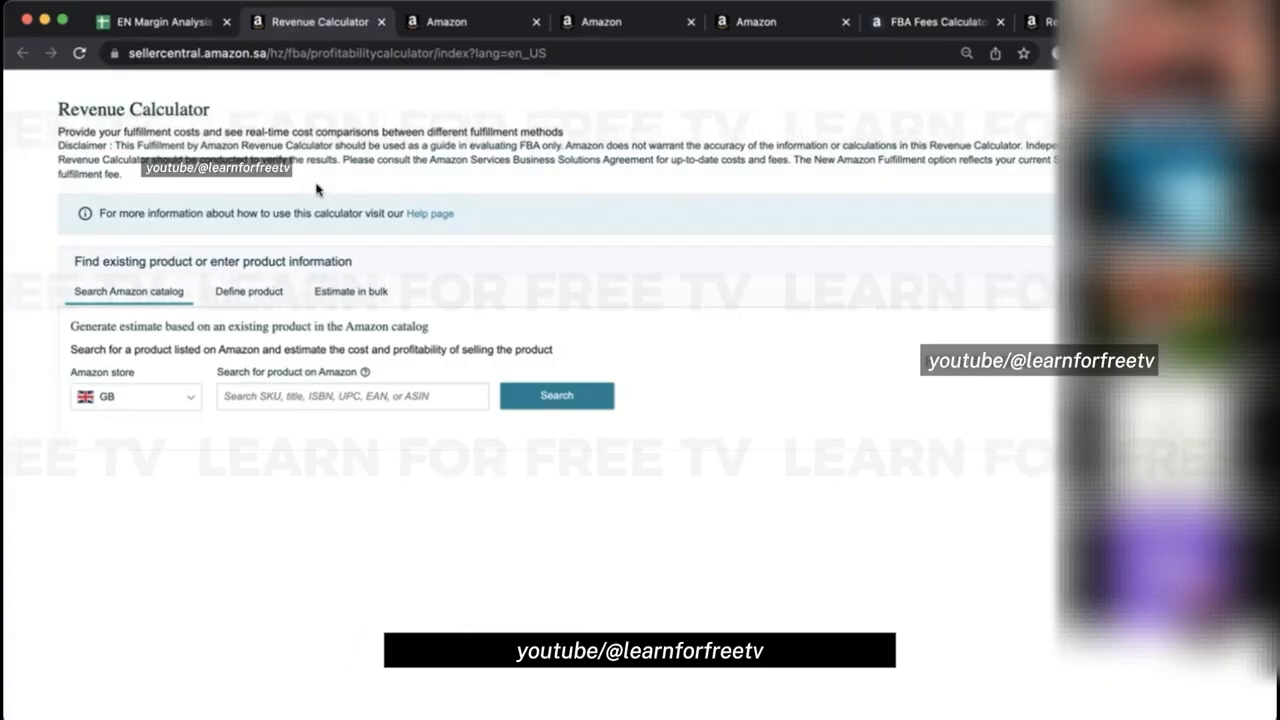
# Search the SA store for "watch" and select the U.S. Polo Assn. men's silver-toned watch with a black dial.
pyautogui.click(177, 397)
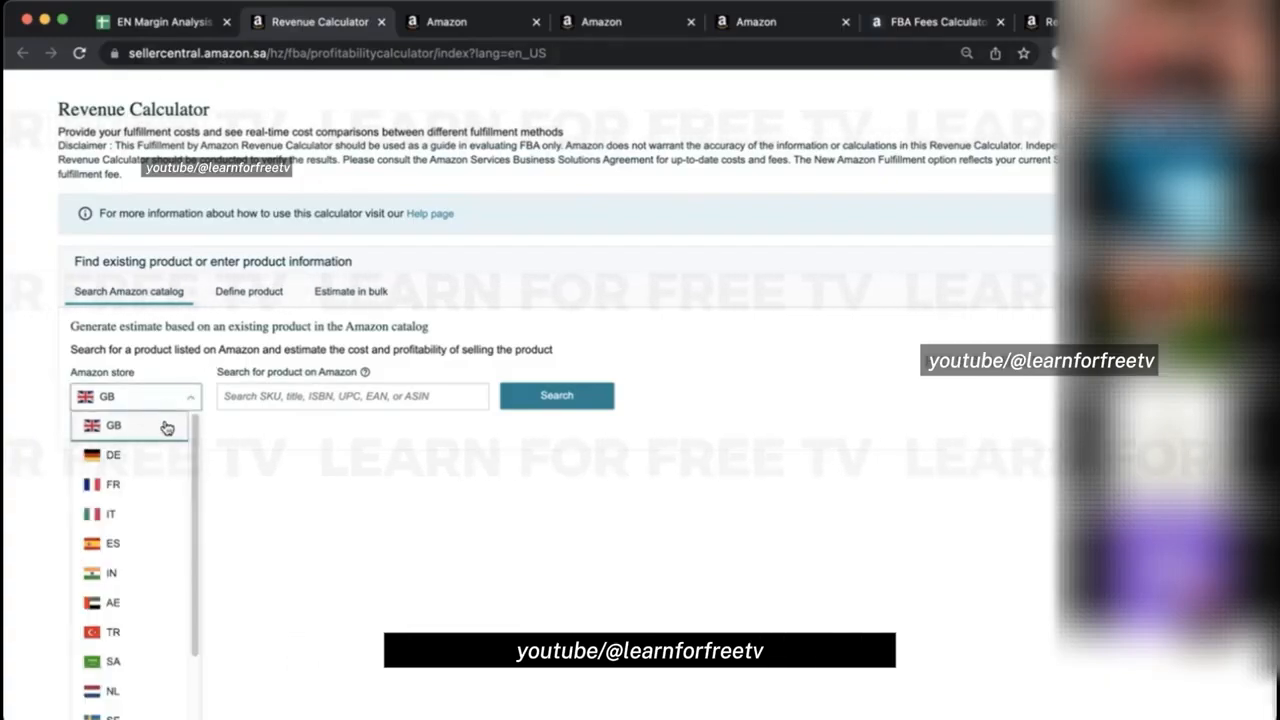
pyautogui.click(135, 648)
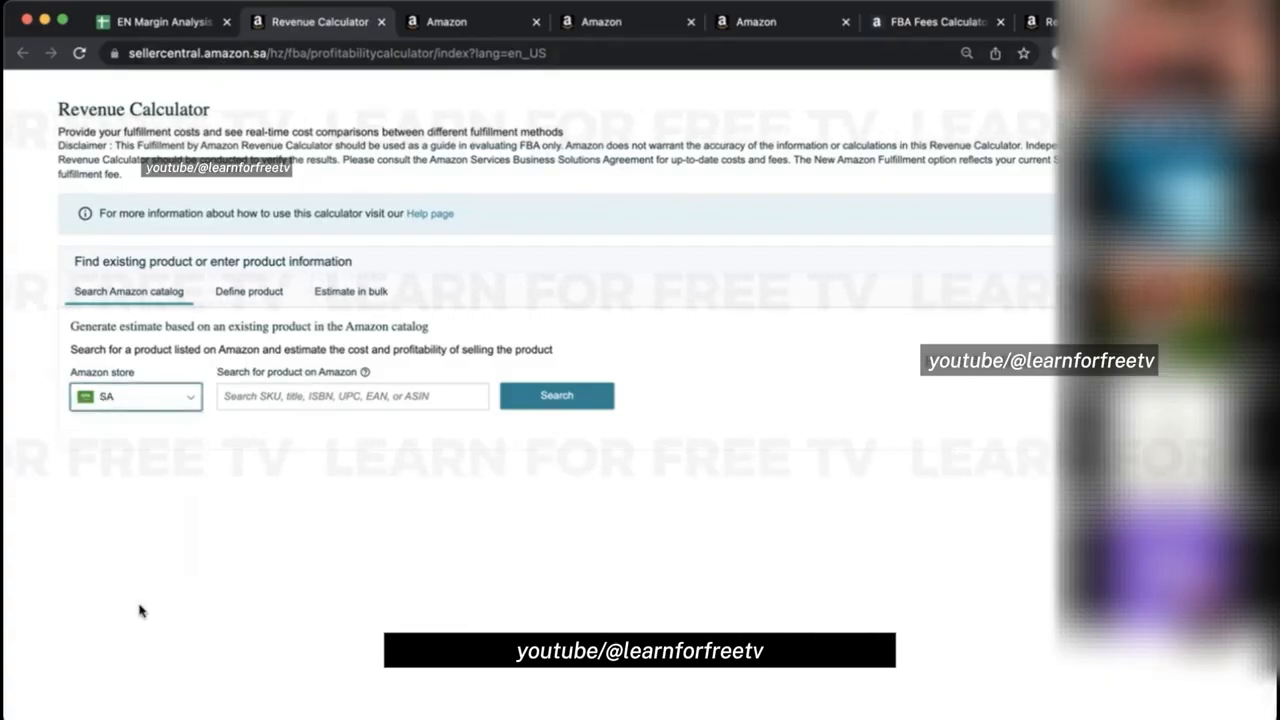
pyautogui.click(320, 395)
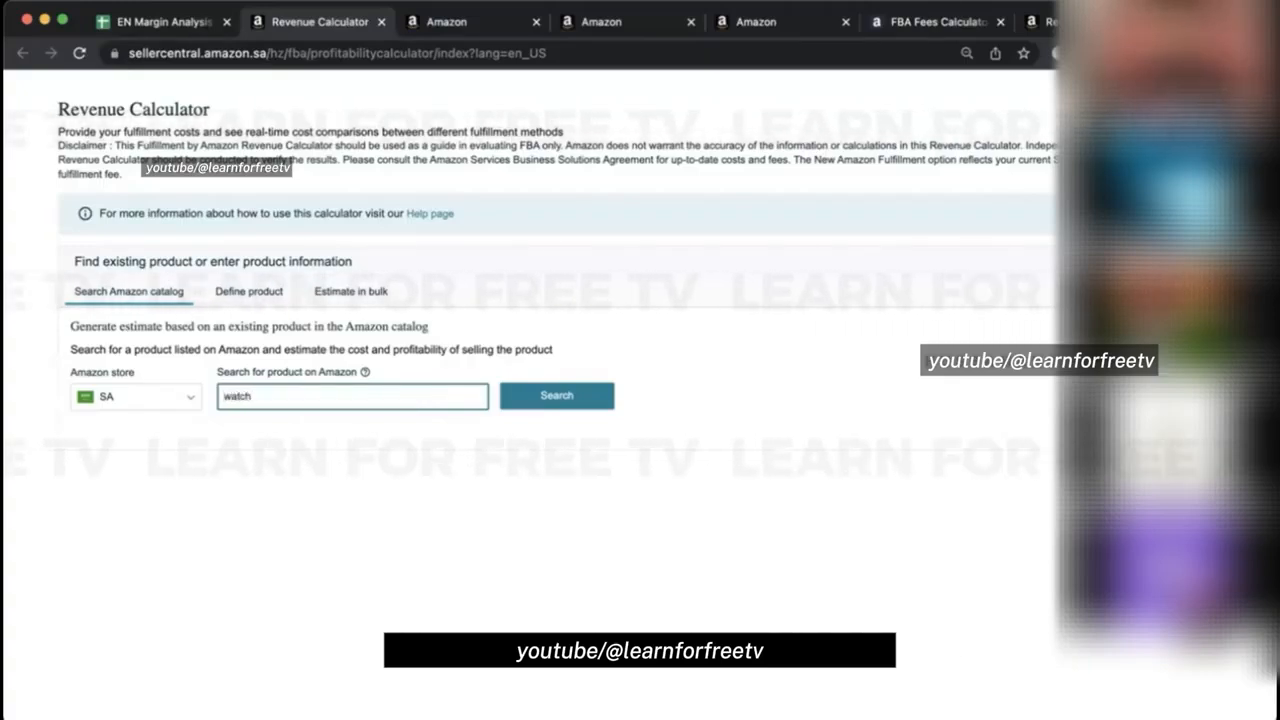
pyautogui.press('Return')
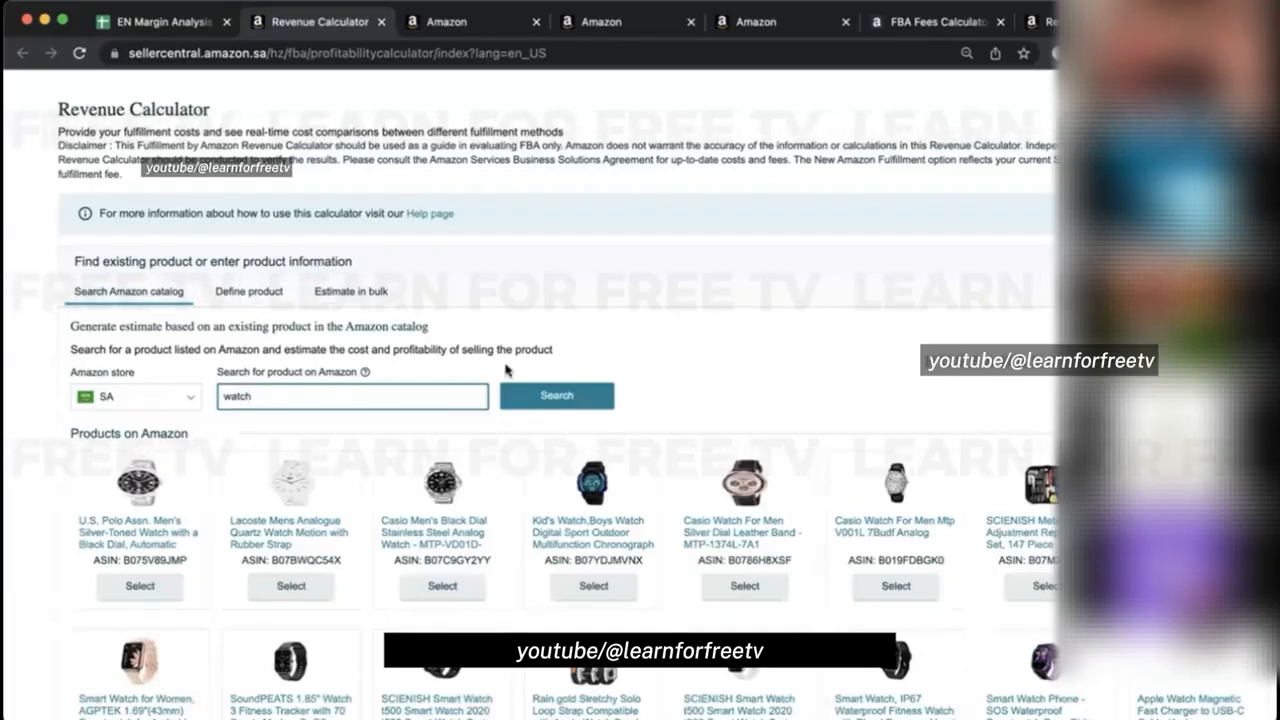
pyautogui.scroll(-1, 150, 565)
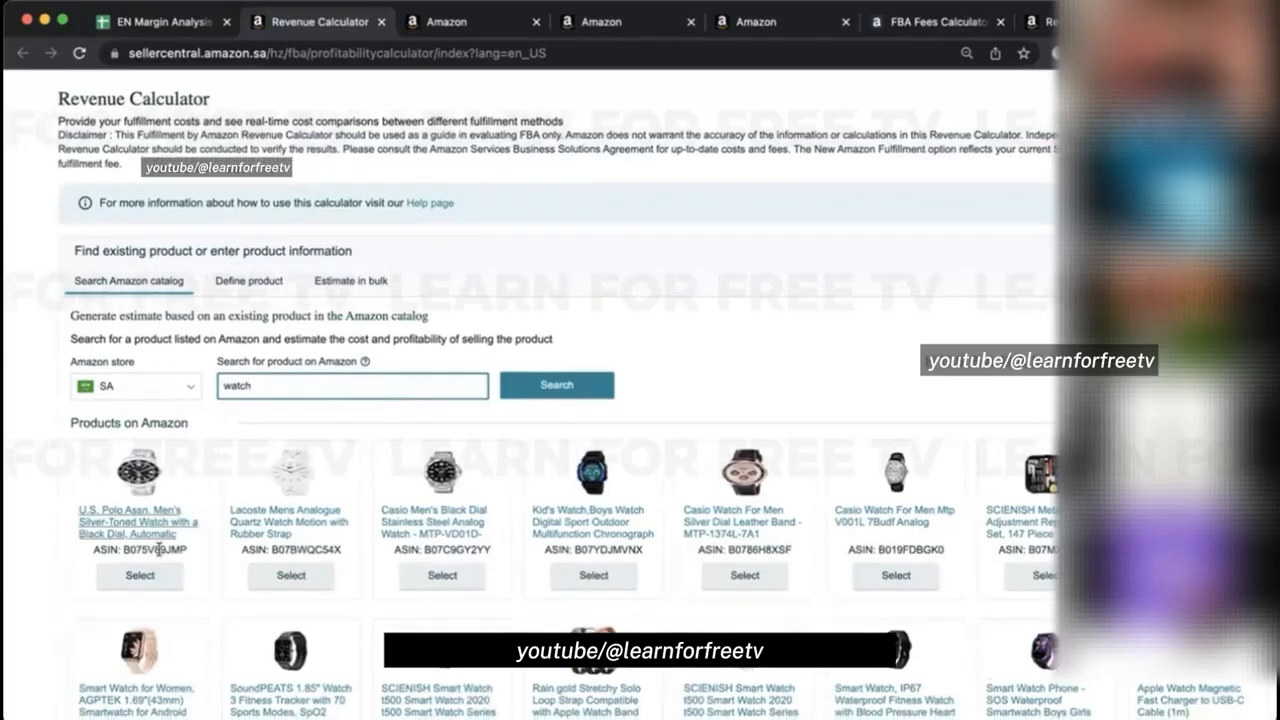
pyautogui.click(152, 574)
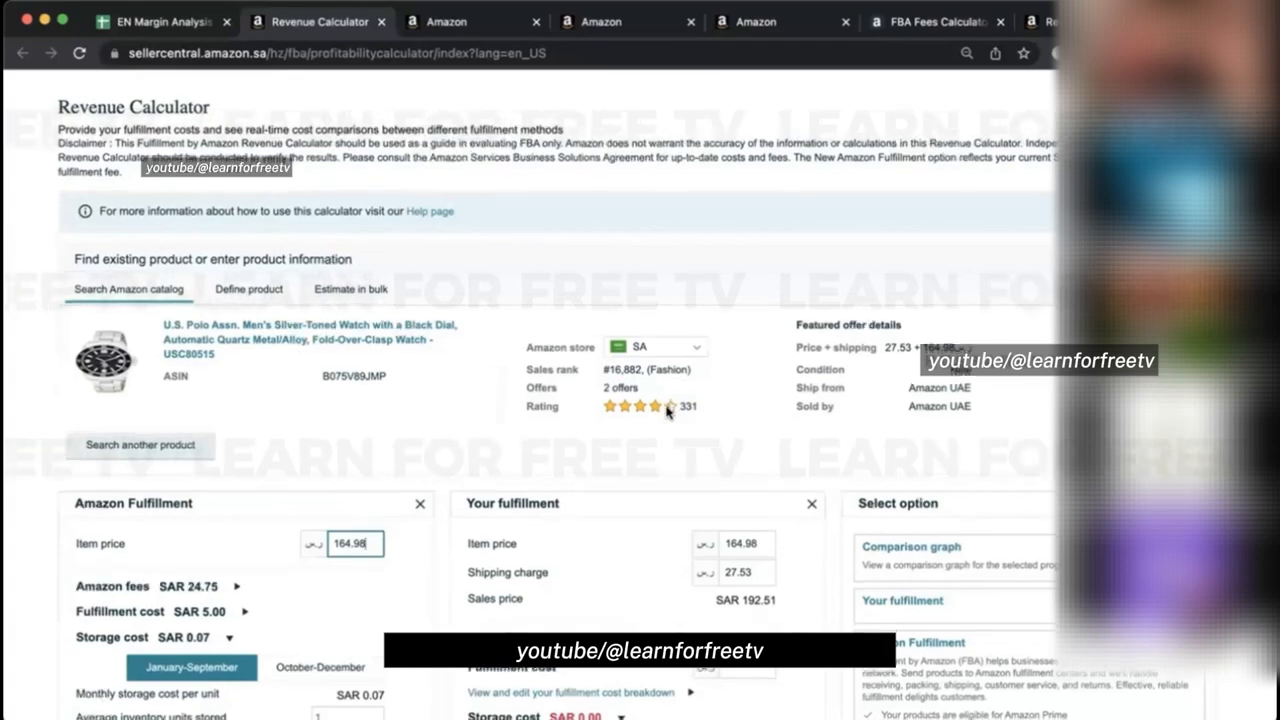
# Set the Amazon Fulfillment item price to 99 and expand its Amazon fees breakdown to check the referral fee.
pyautogui.scroll(-4, 297, 443)
pyautogui.scroll(-3, 297, 443)
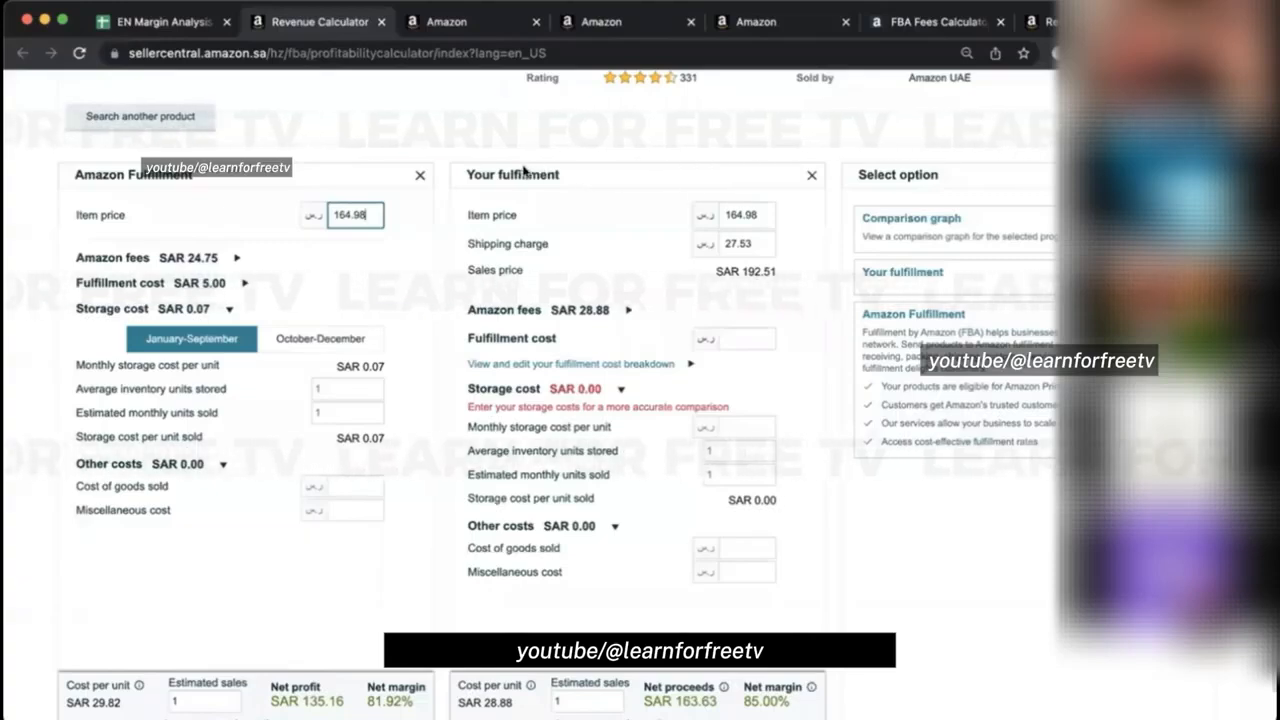
pyautogui.moveTo(566, 372)
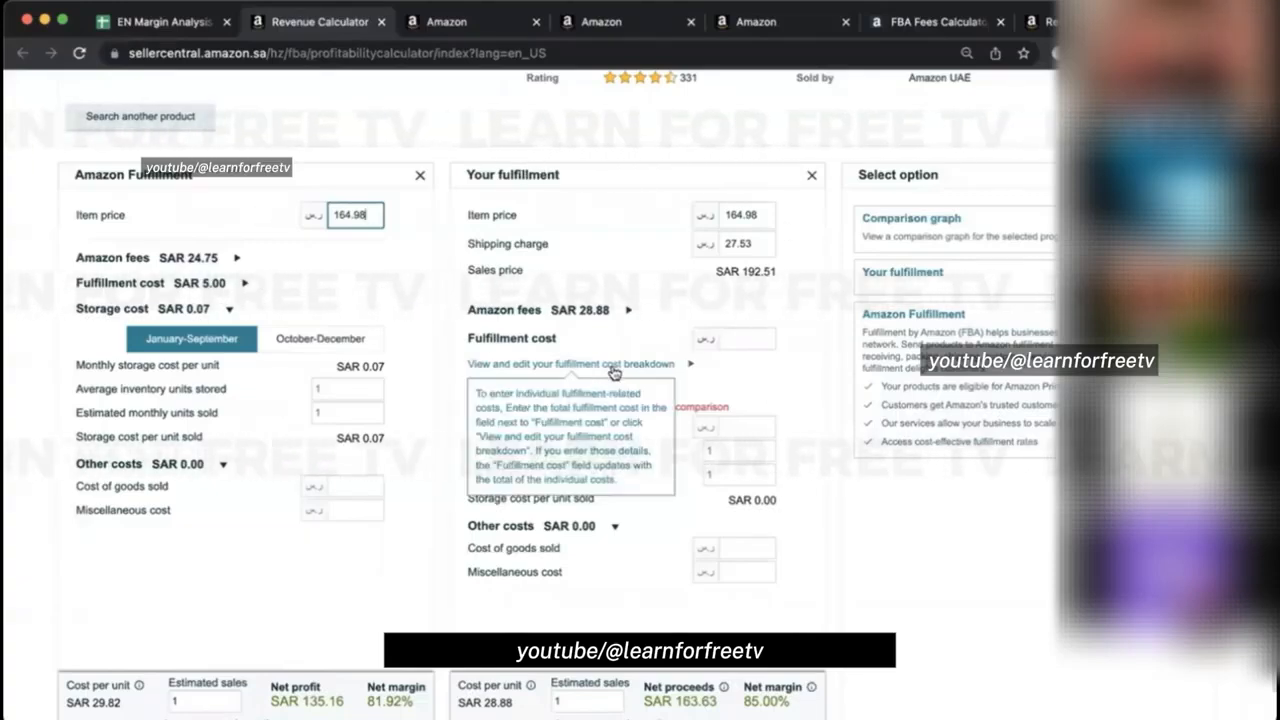
pyautogui.doubleClick(333, 208)
pyautogui.write('99')
pyautogui.click(47, 220)
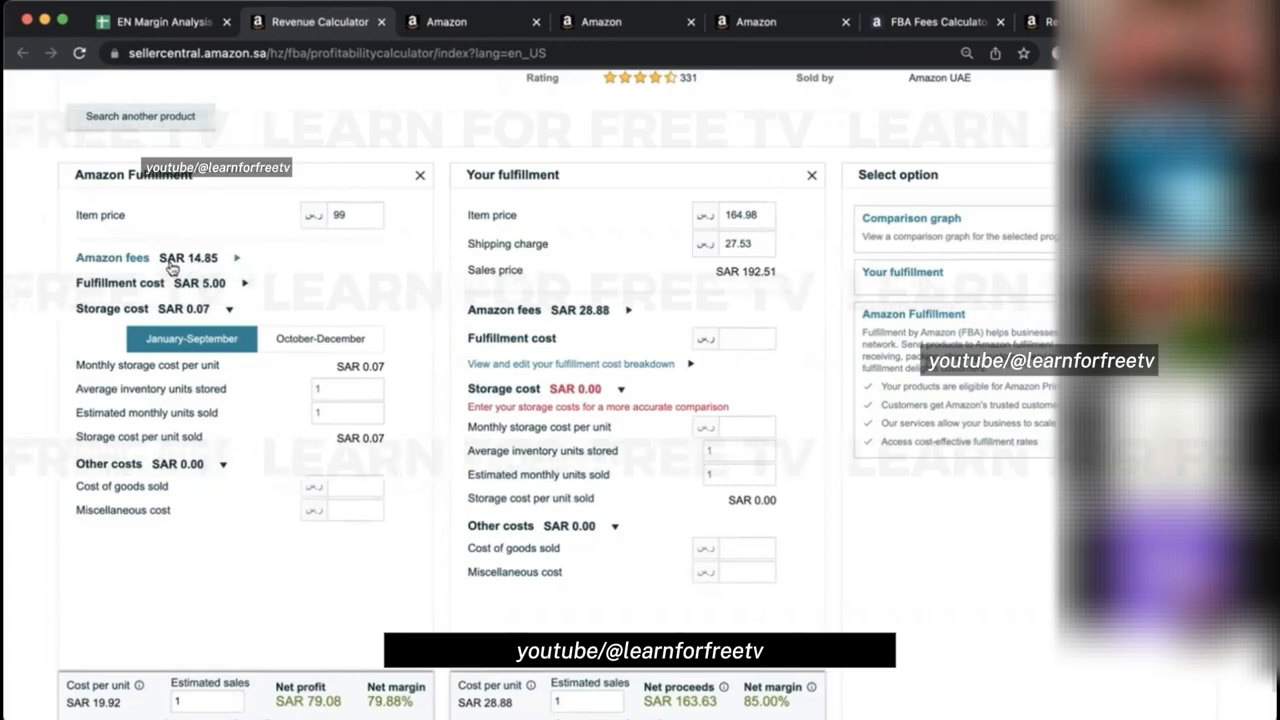
pyautogui.click(236, 260)
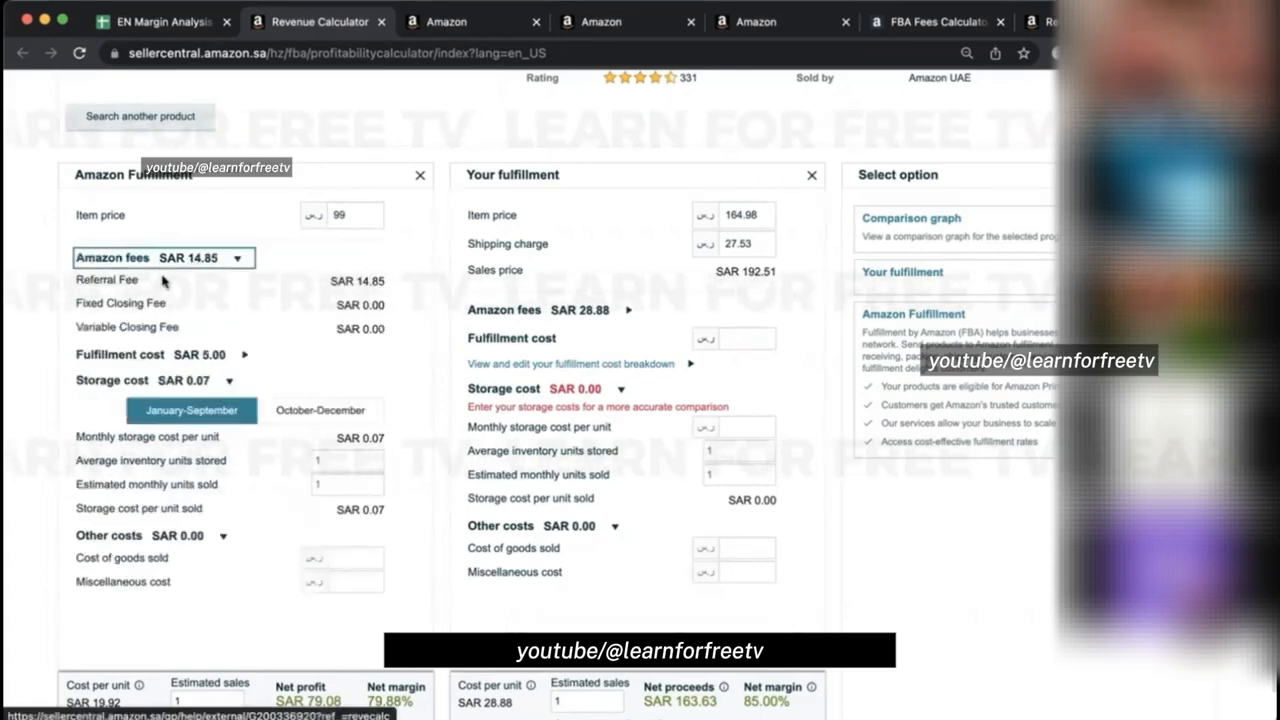
pyautogui.moveTo(330, 283); pyautogui.dragTo(386, 283)
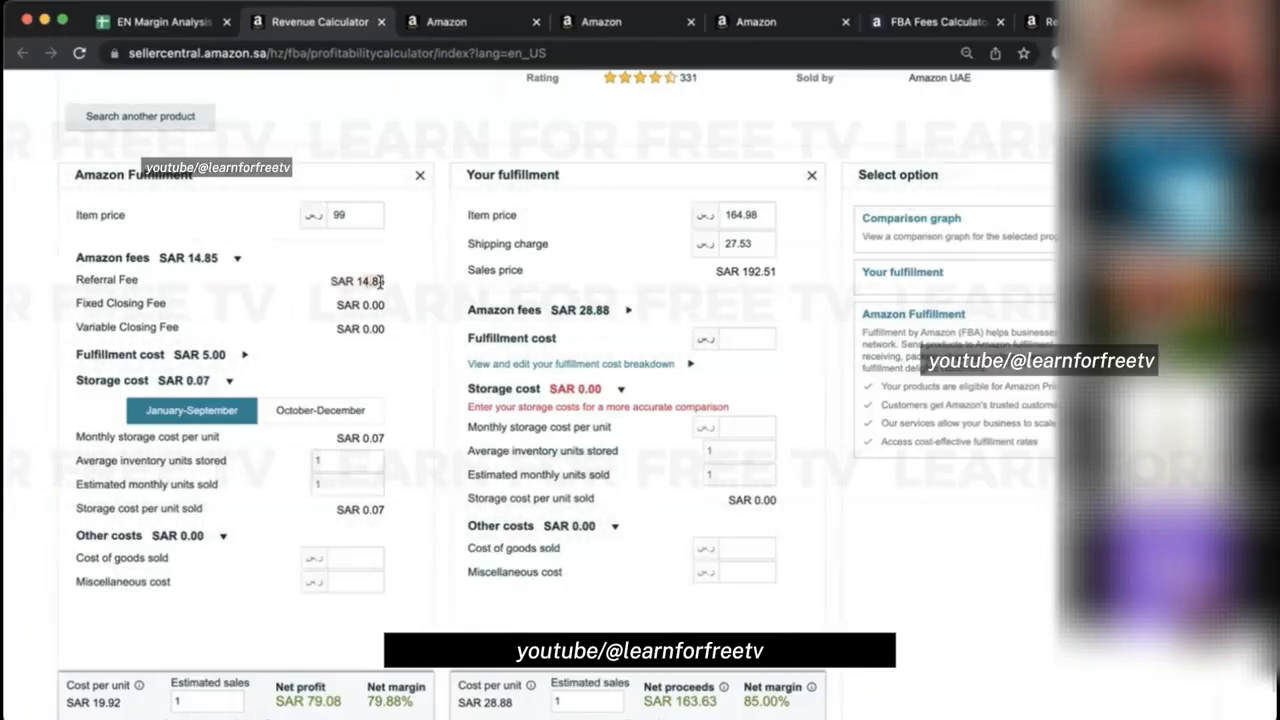
# Set the item price under Your fulfillment to 99 and expand its Amazon fees breakdown.
pyautogui.scroll(5, 380, 281)
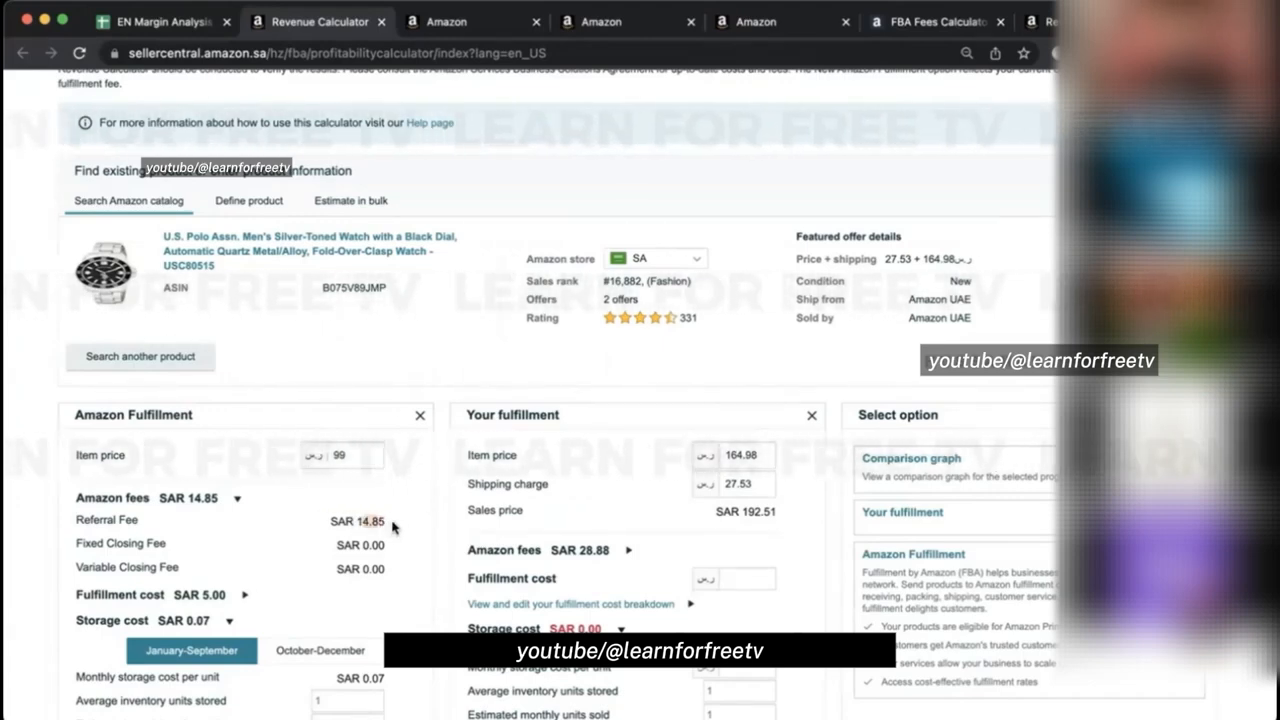
pyautogui.click(745, 455)
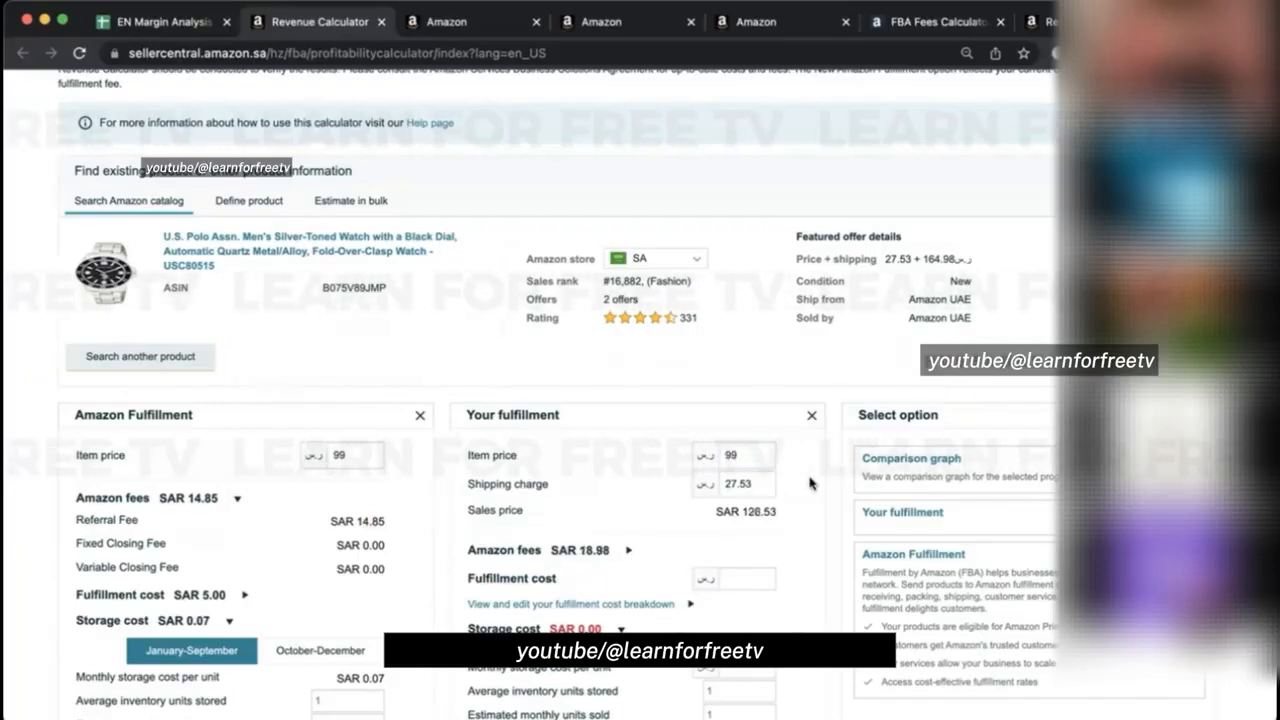
pyautogui.scroll(-1, 810, 483)
pyautogui.click(634, 543)
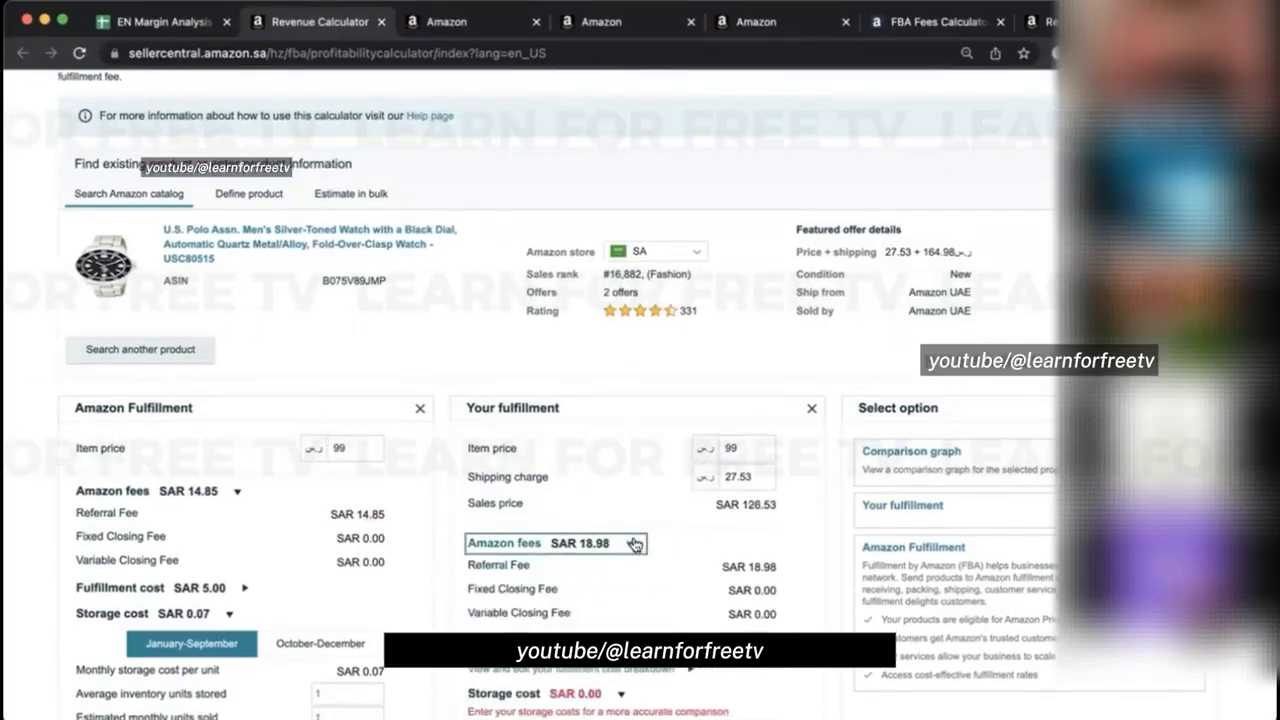
# Expand the fulfillment cost breakdown under Amazon Fulfillment and examine the FBA fulfillment and storage costs.
pyautogui.scroll(-1, 634, 543)
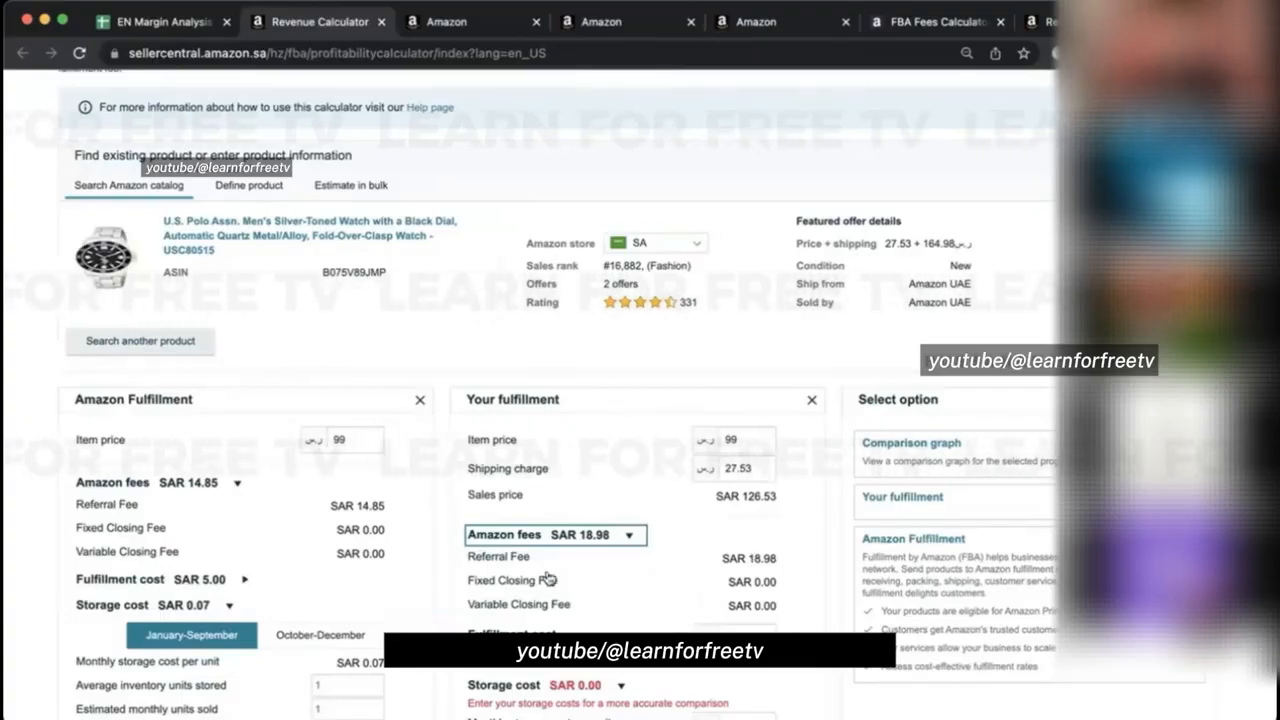
pyautogui.scroll(-1, 402, 516)
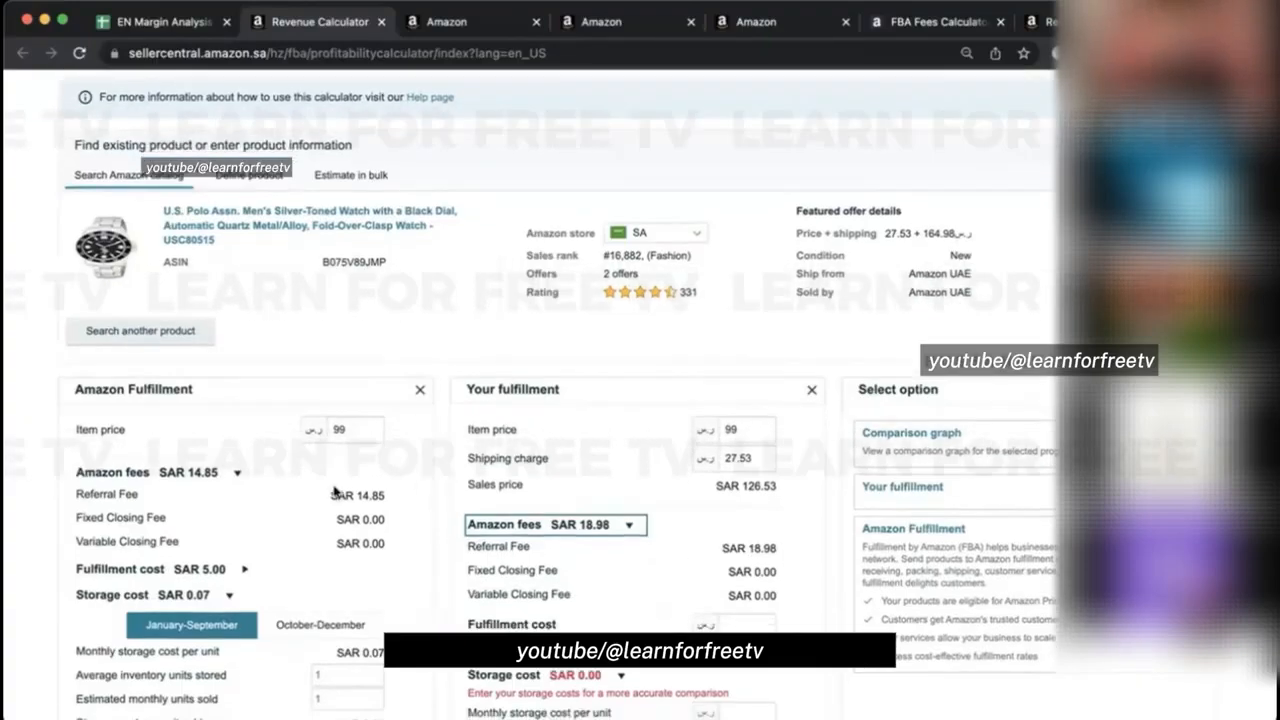
pyautogui.click(244, 568)
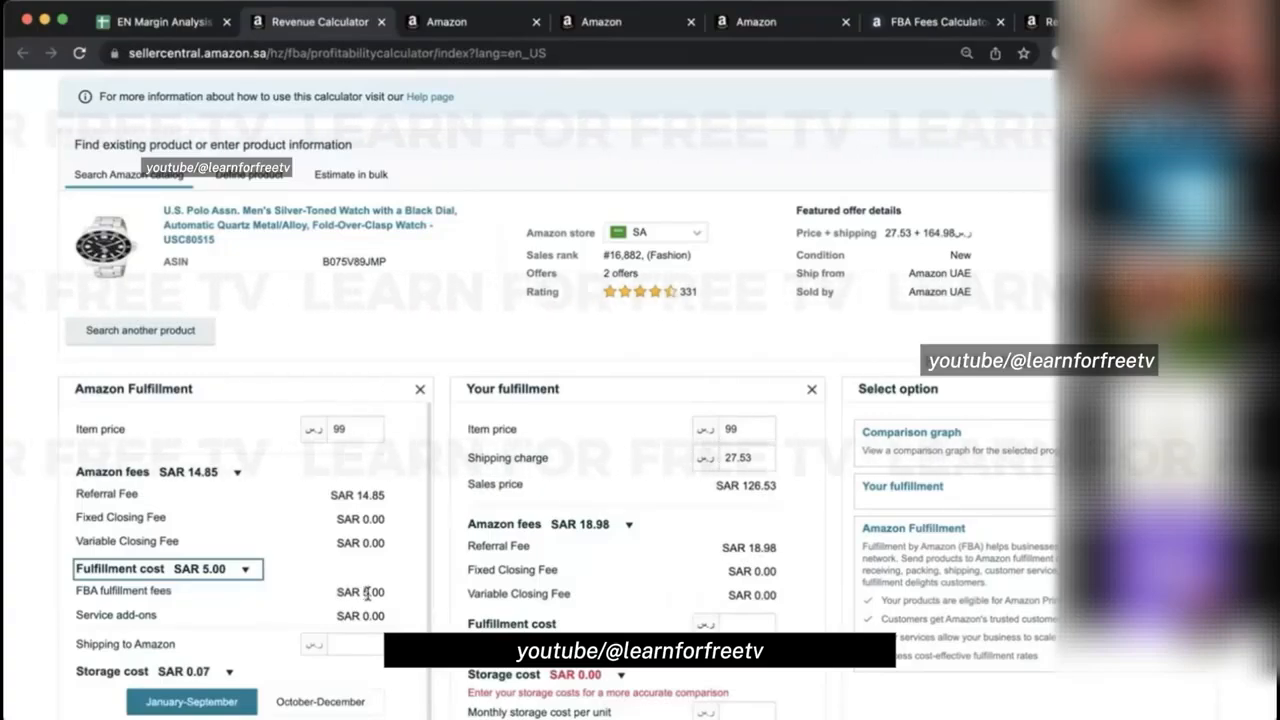
pyautogui.scroll(-3, 391, 588)
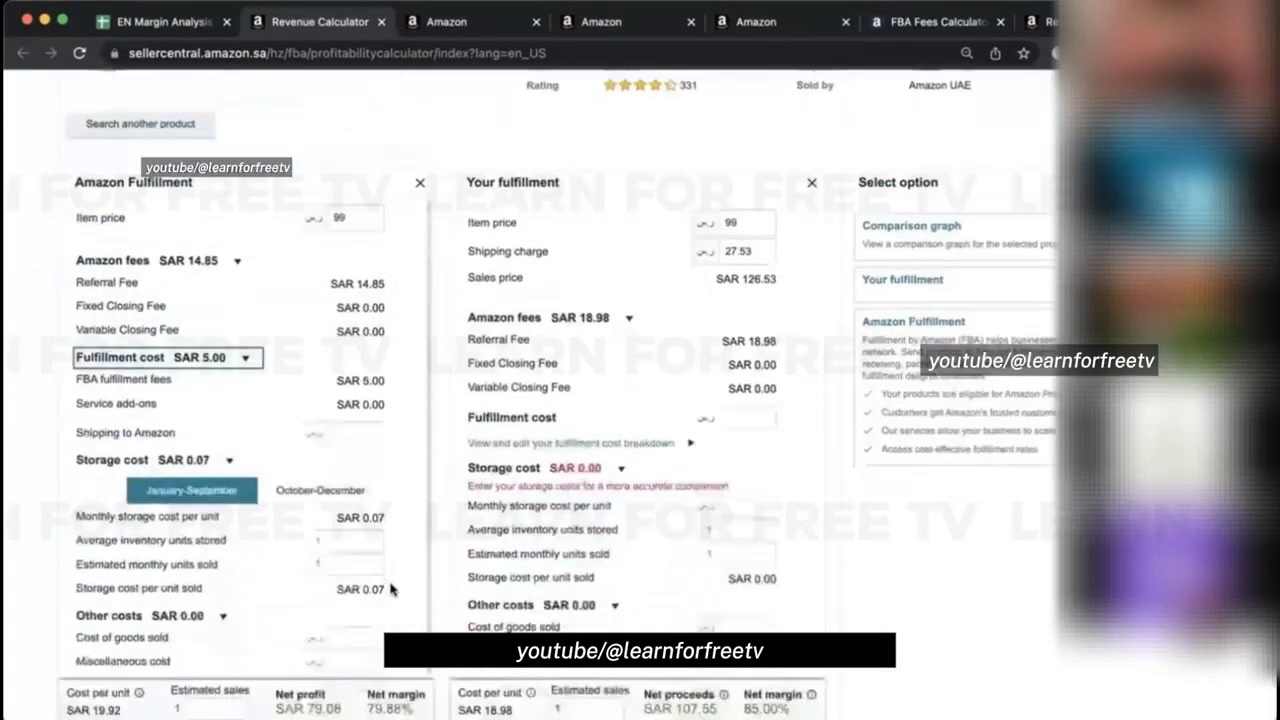
pyautogui.scroll(-1, 391, 588)
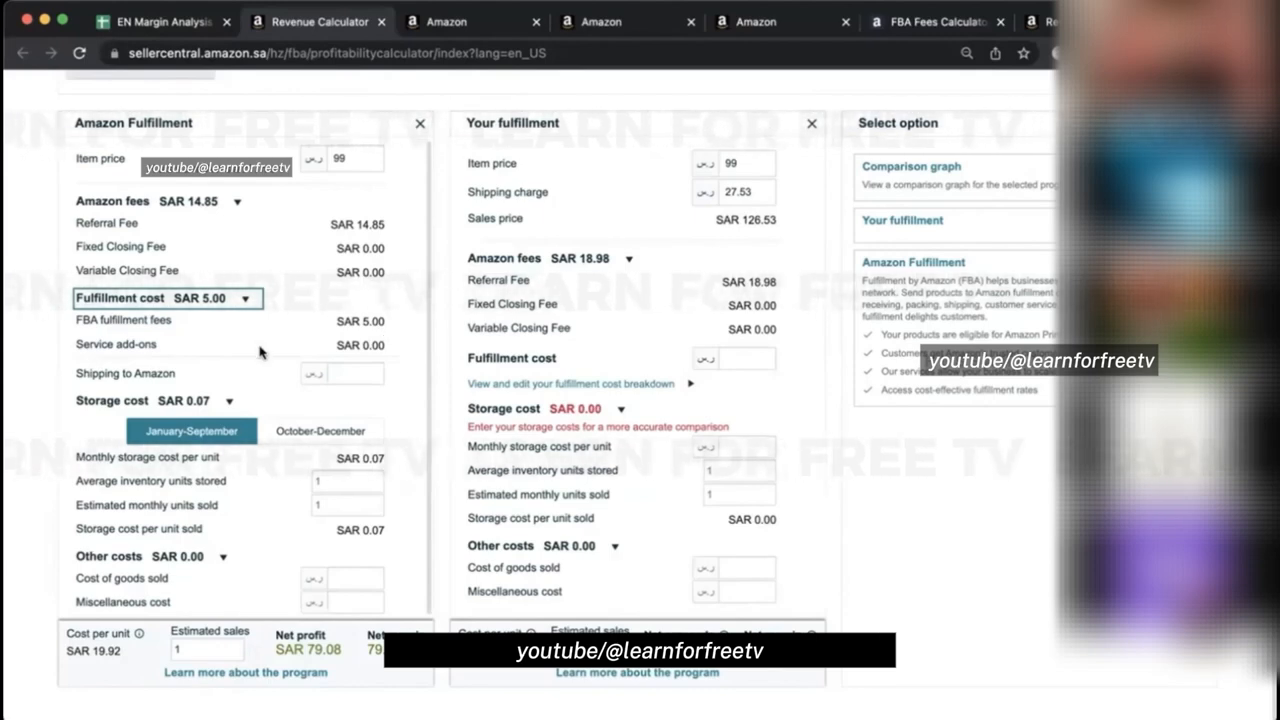
# Collapse the Amazon Fulfillment storage cost details and set the estimated sales to 100.
pyautogui.click(229, 401)
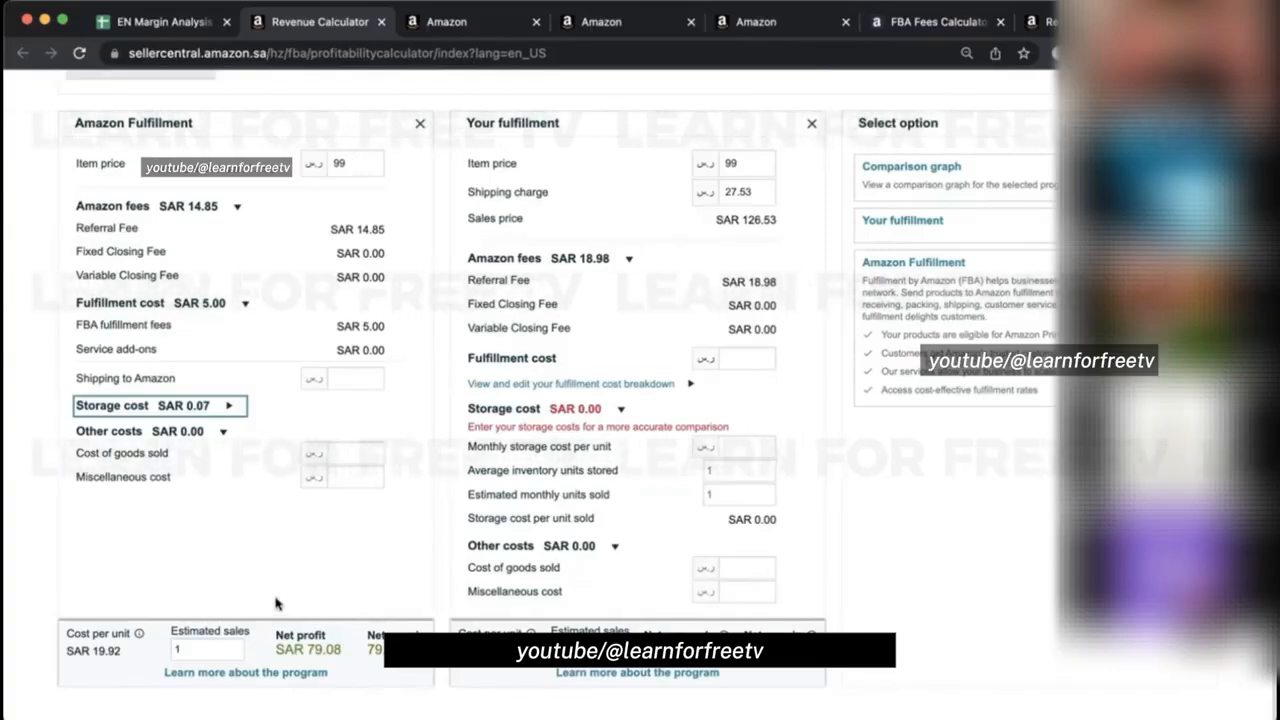
pyautogui.click(217, 642)
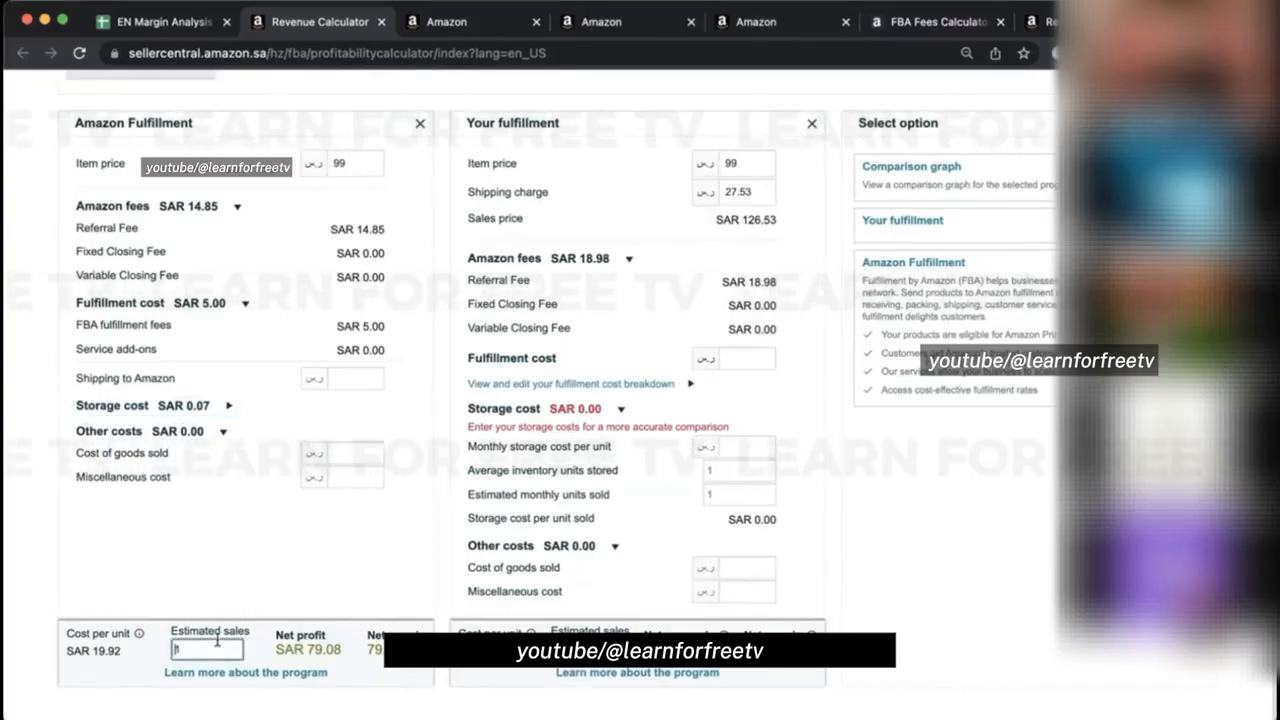
pyautogui.write('100')
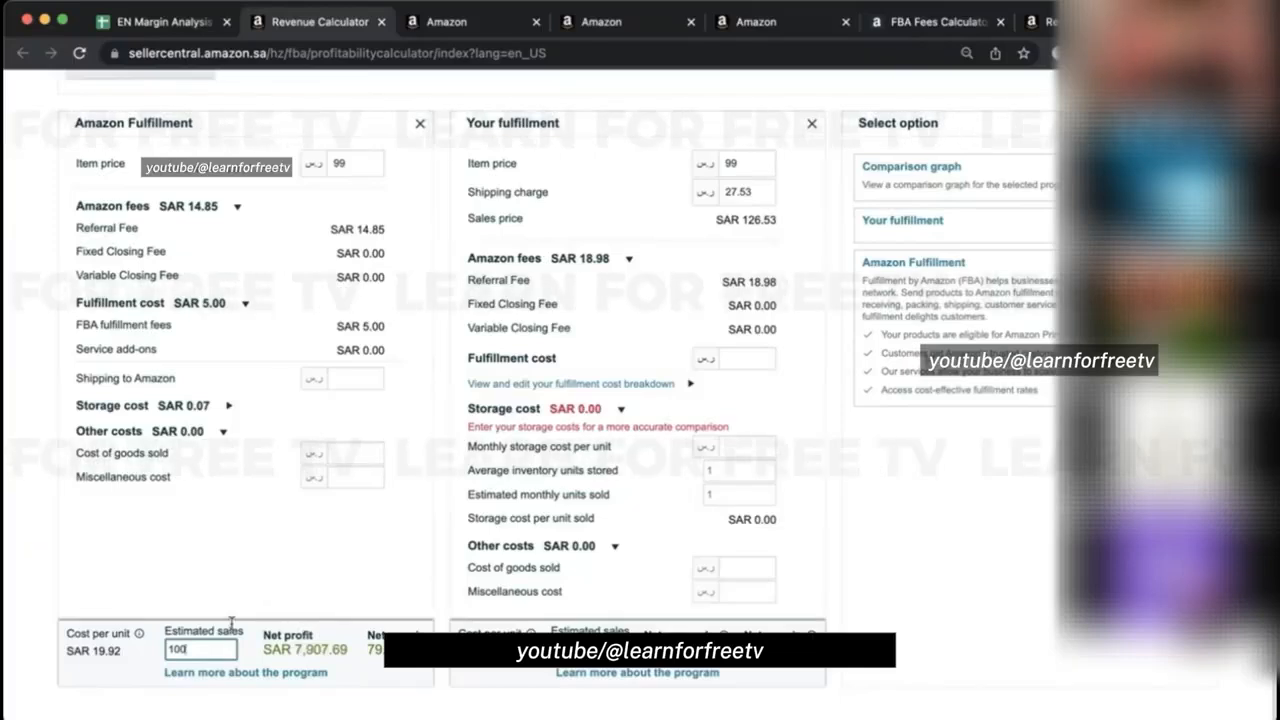
pyautogui.click(243, 540)
# Expand the Amazon Fulfillment storage cost and set both average inventory units stored and estimated monthly units sold to 100.
pyautogui.click(229, 406)
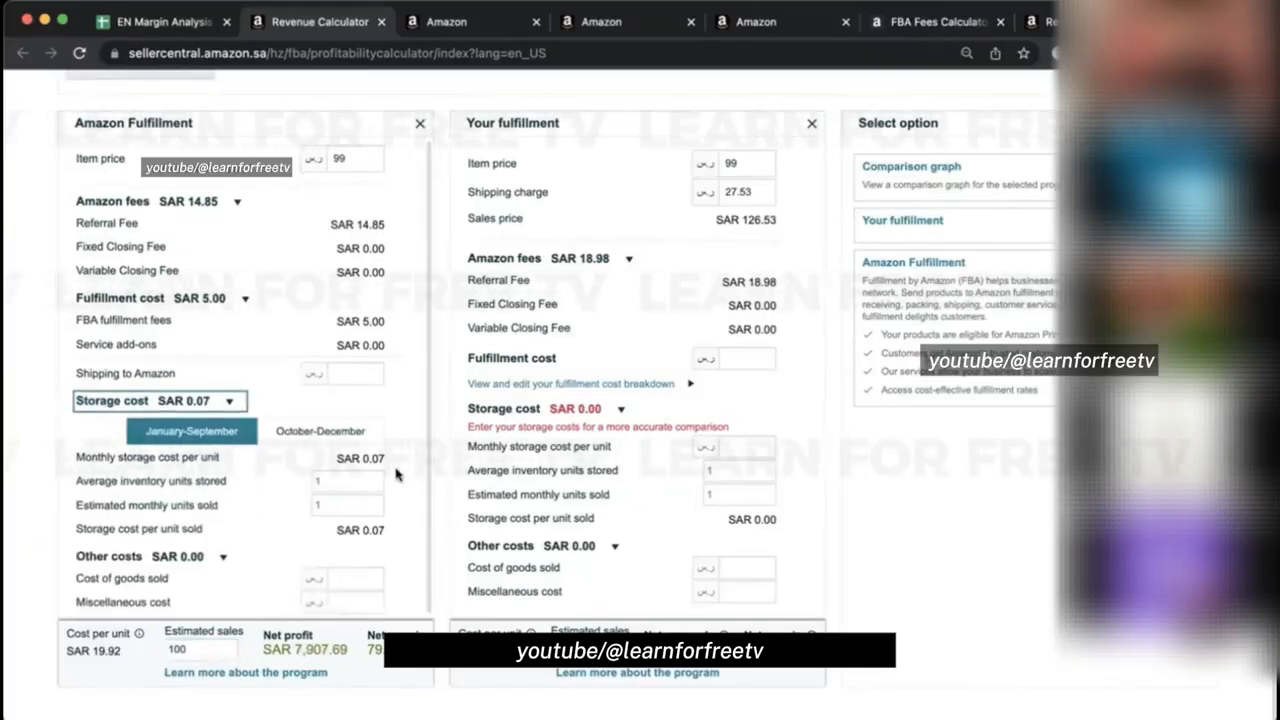
pyautogui.click(358, 484)
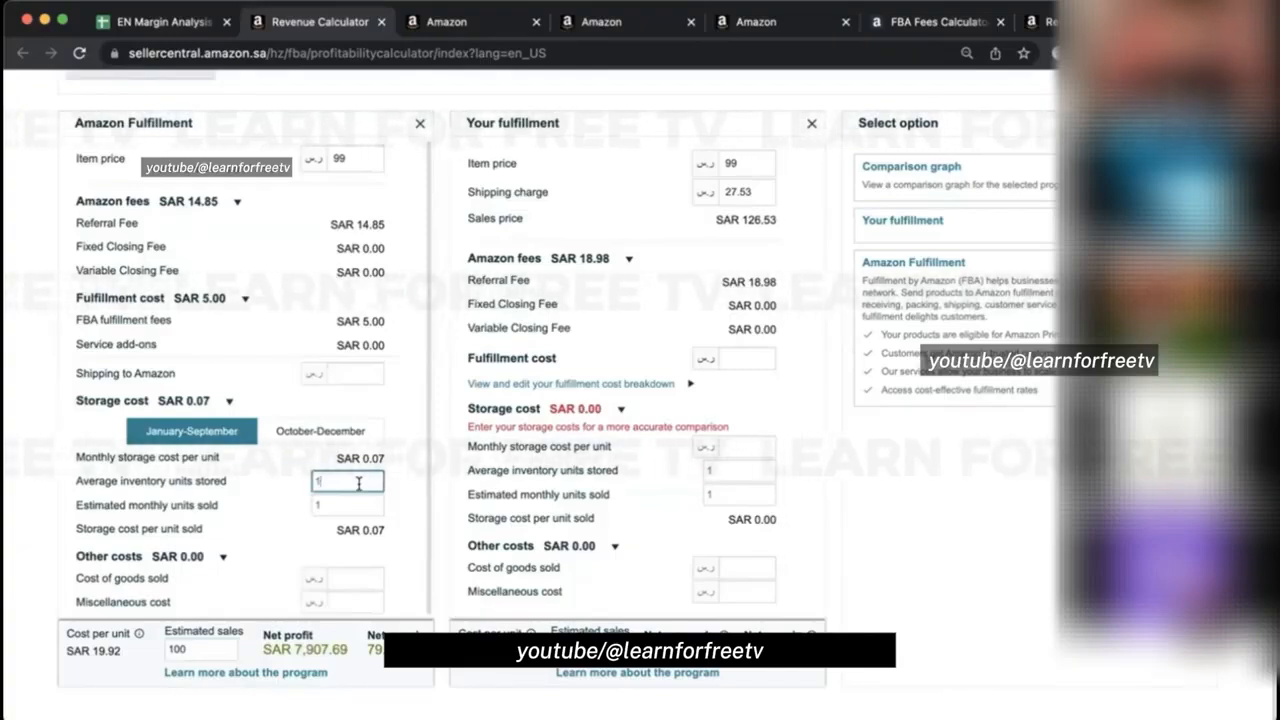
pyautogui.write('00')
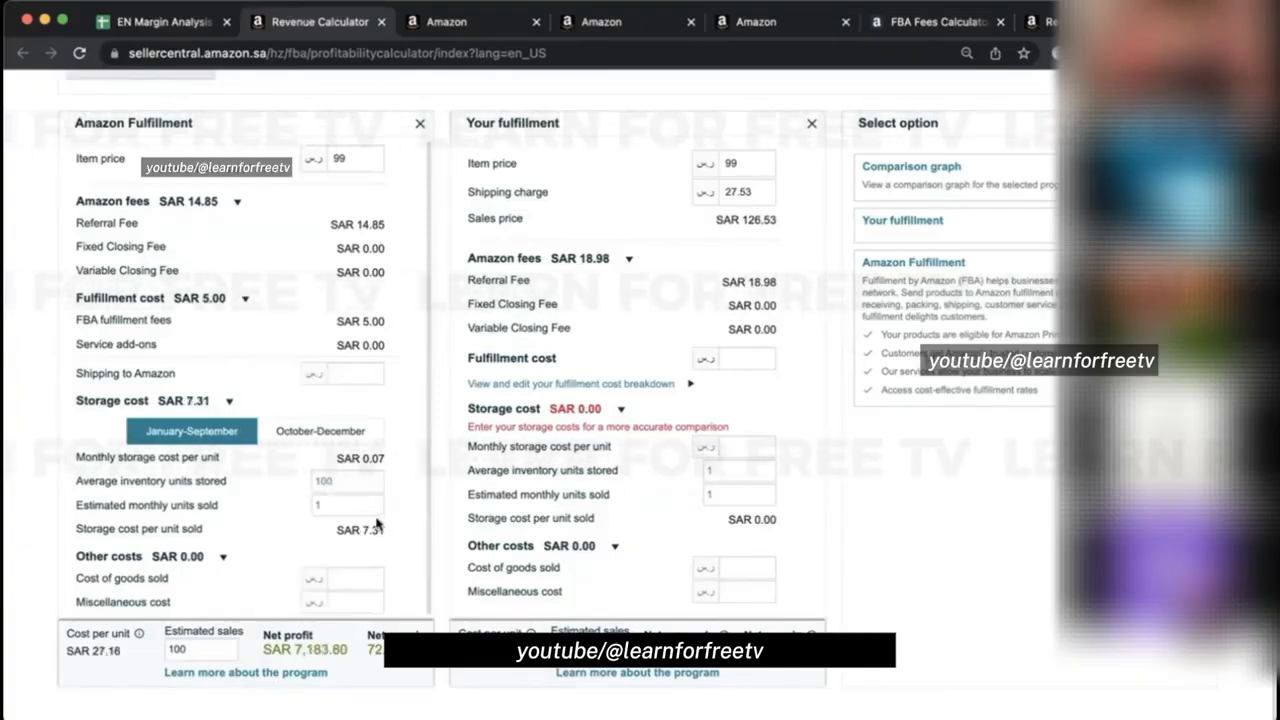
pyautogui.moveTo(362, 531); pyautogui.dragTo(382, 530)
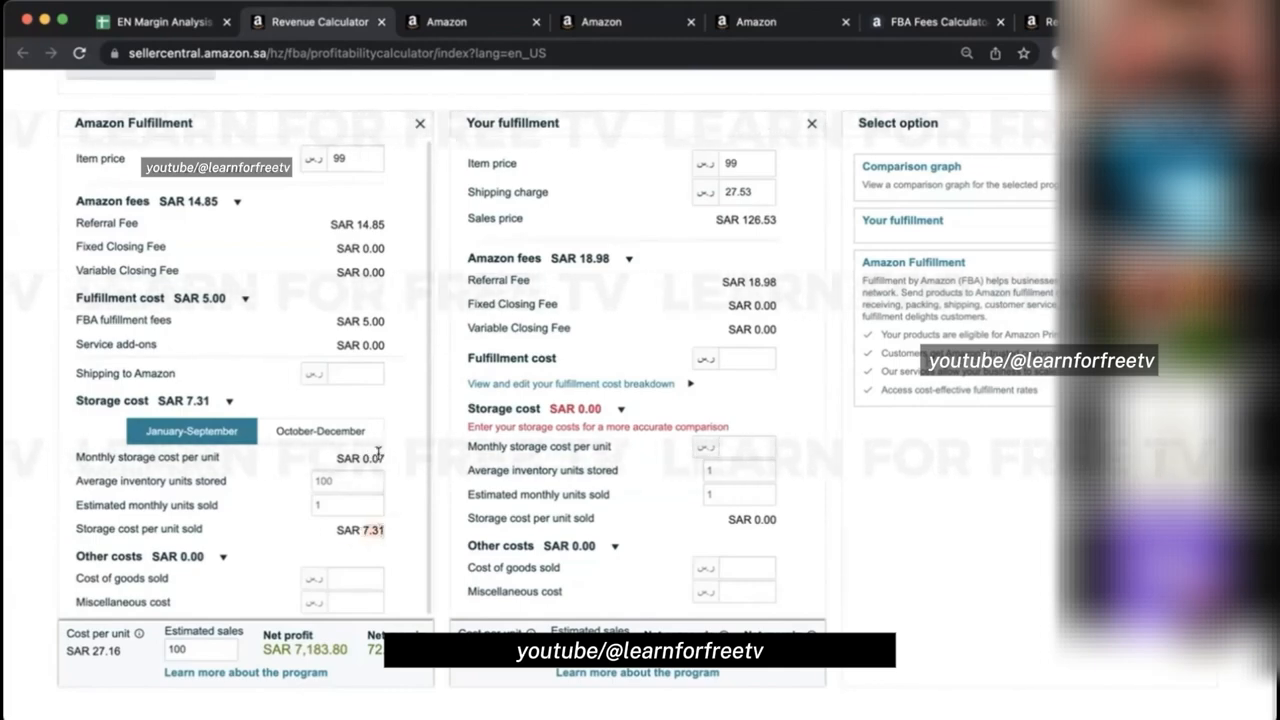
pyautogui.click(369, 485)
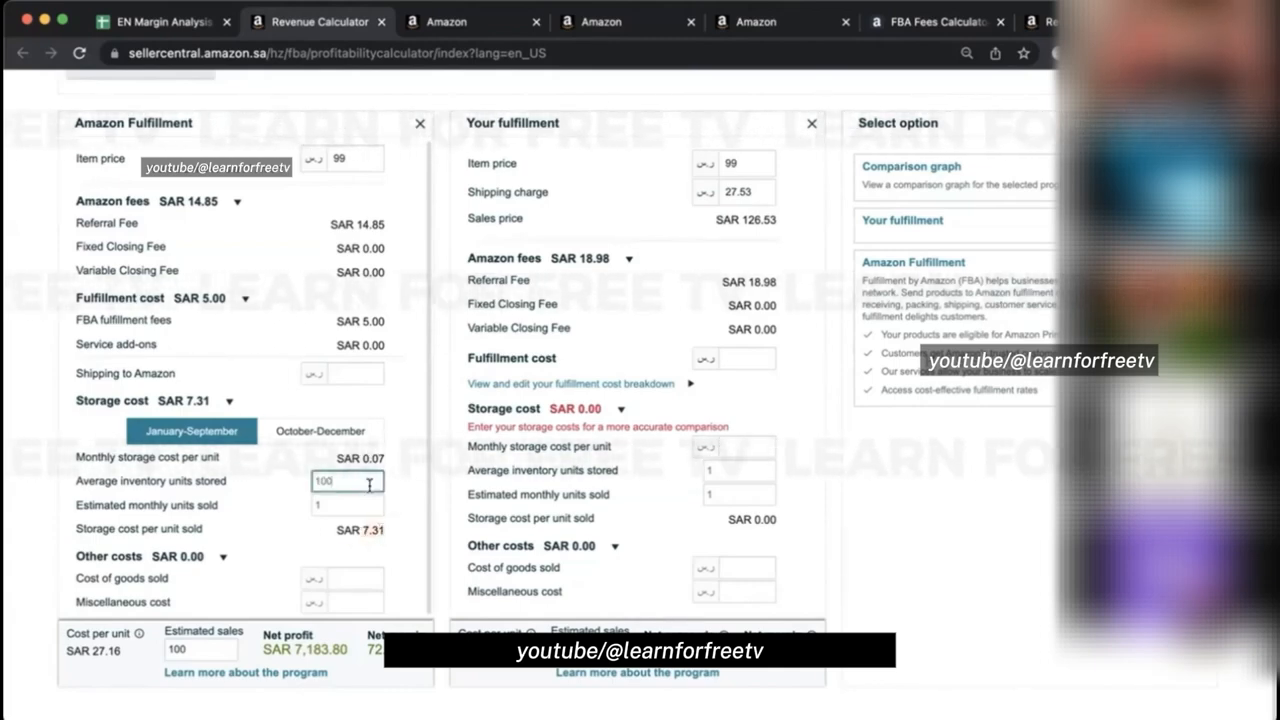
pyautogui.click(325, 502)
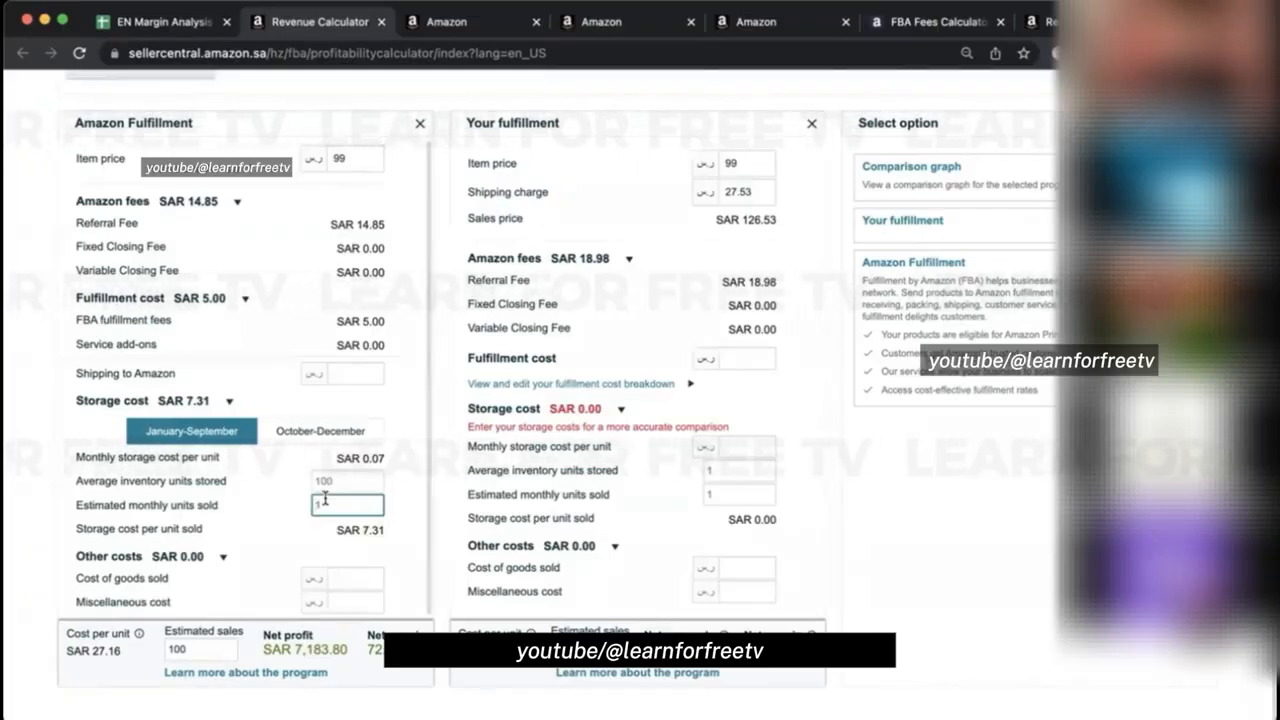
pyautogui.write('00')
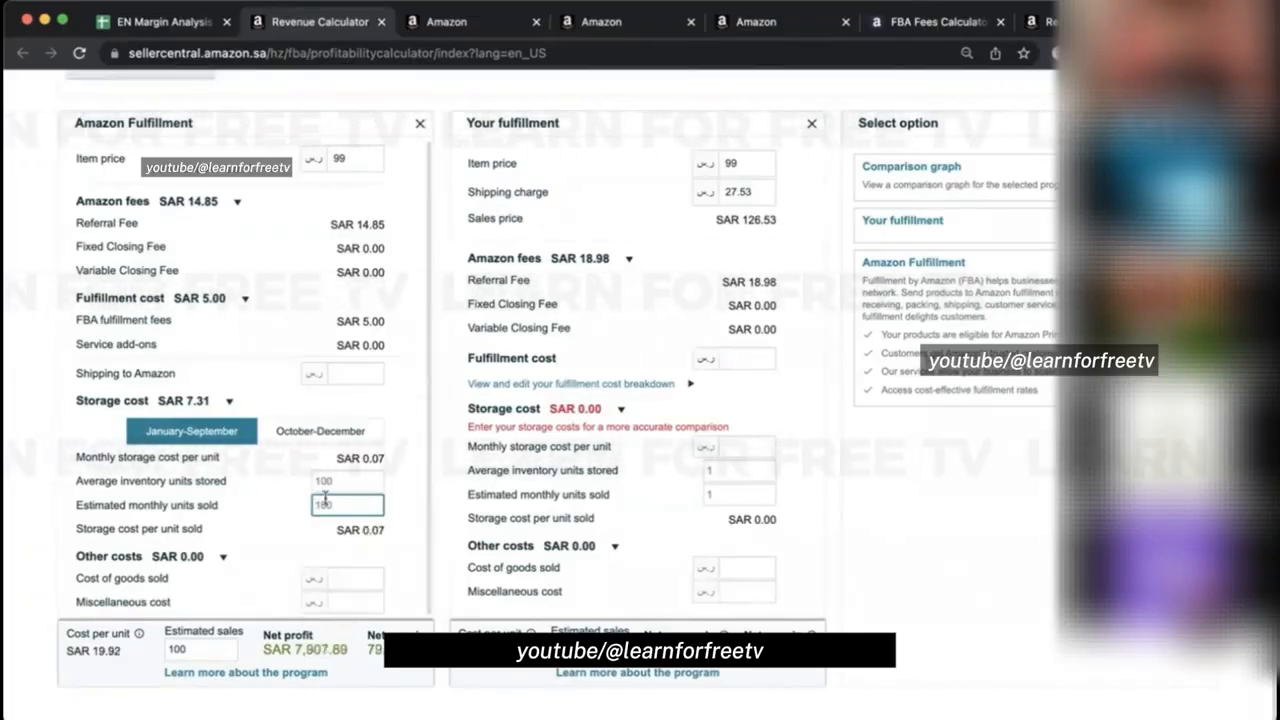
pyautogui.click(401, 490)
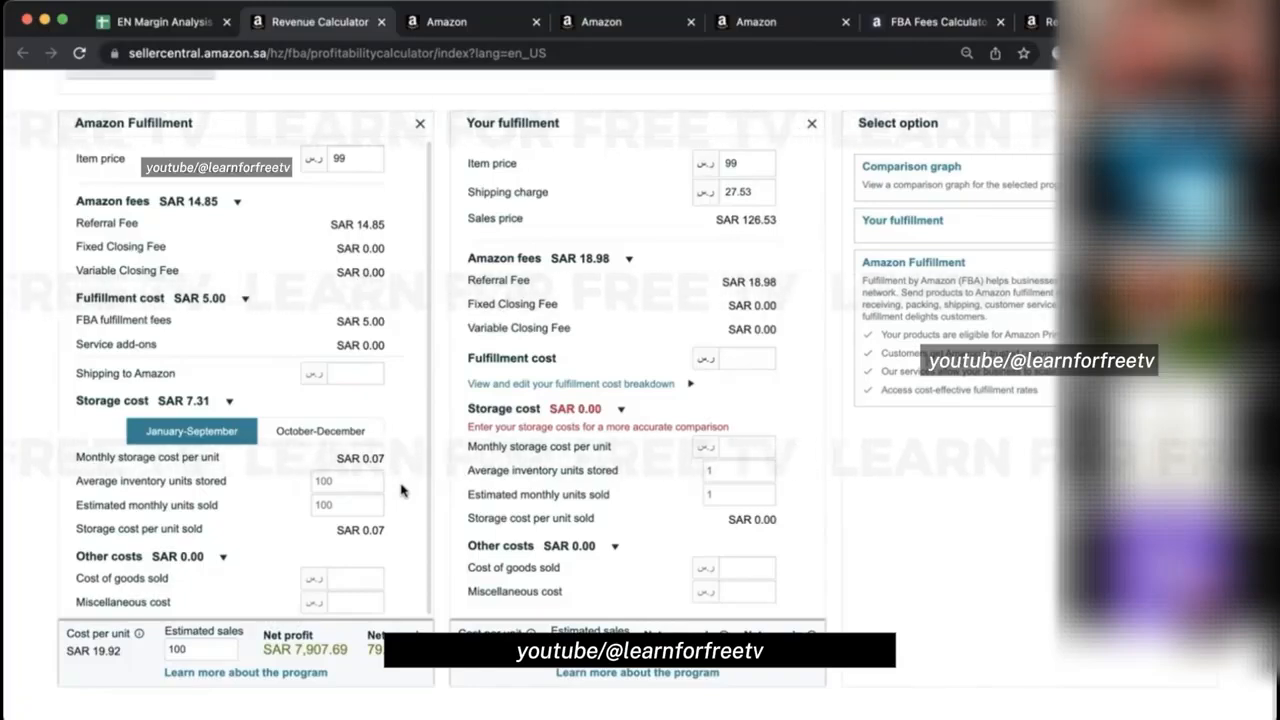
# Set the average inventory units stored and the estimated monthly units sold under Amazon Fulfillment back to 1.
pyautogui.click(375, 498)
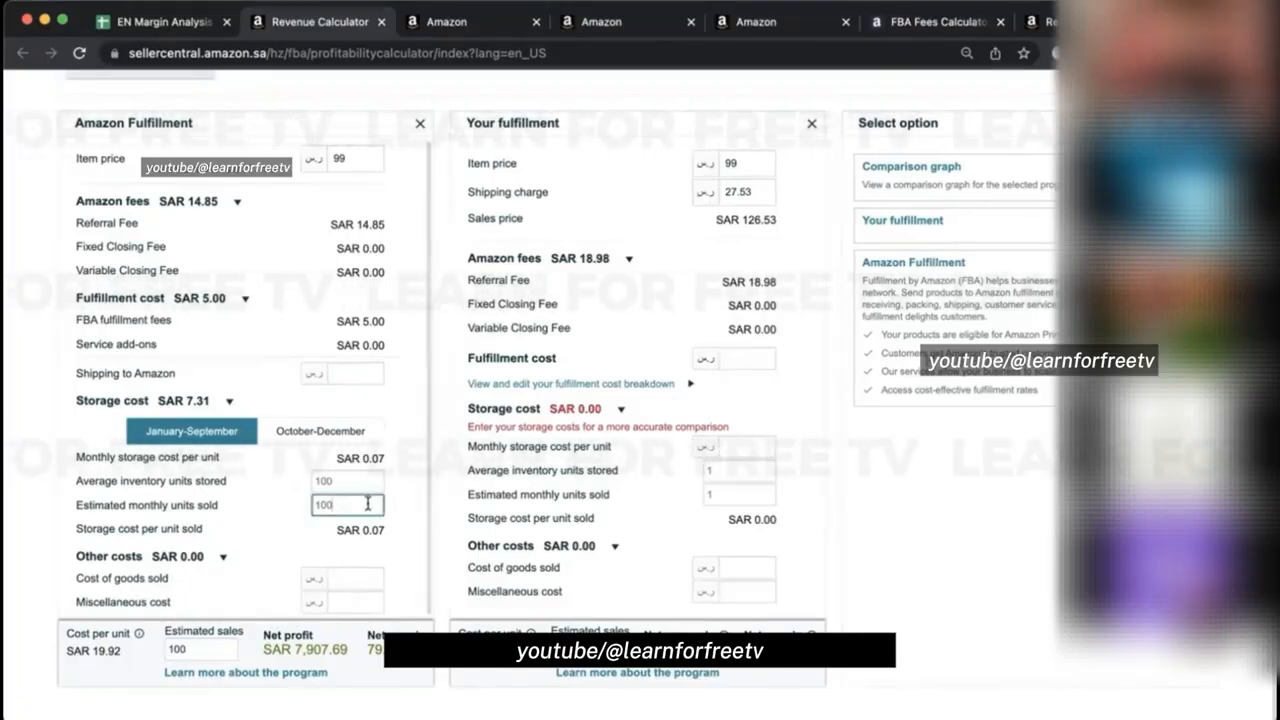
pyautogui.press('BackSpace')
pyautogui.press('BackSpace')
pyautogui.press('BackSpace')
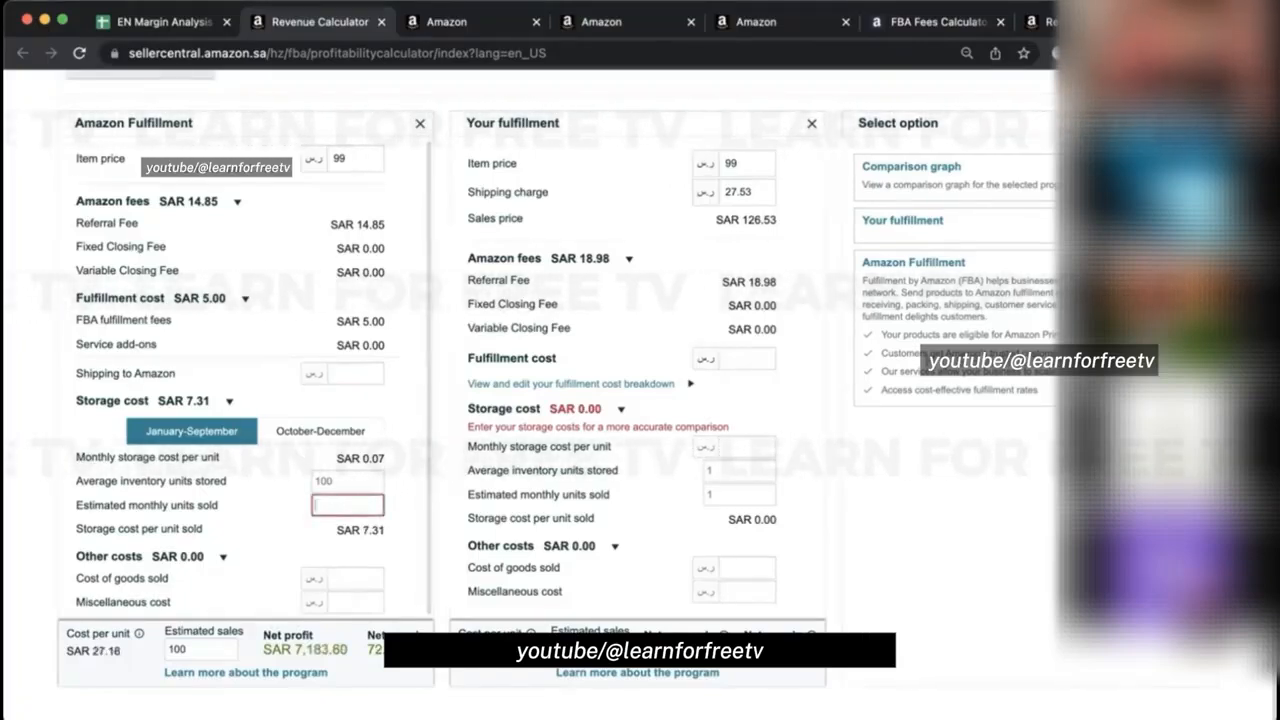
pyautogui.click(362, 476)
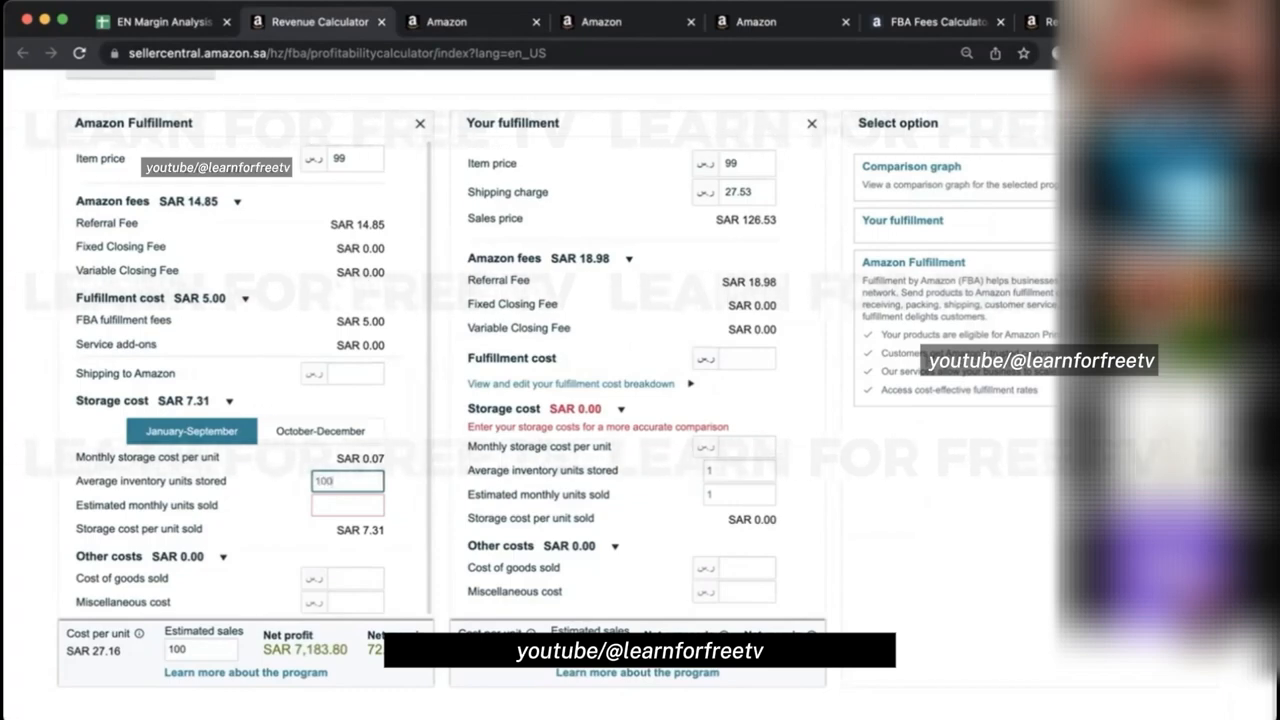
pyautogui.press('BackSpace')
pyautogui.press('BackSpace')
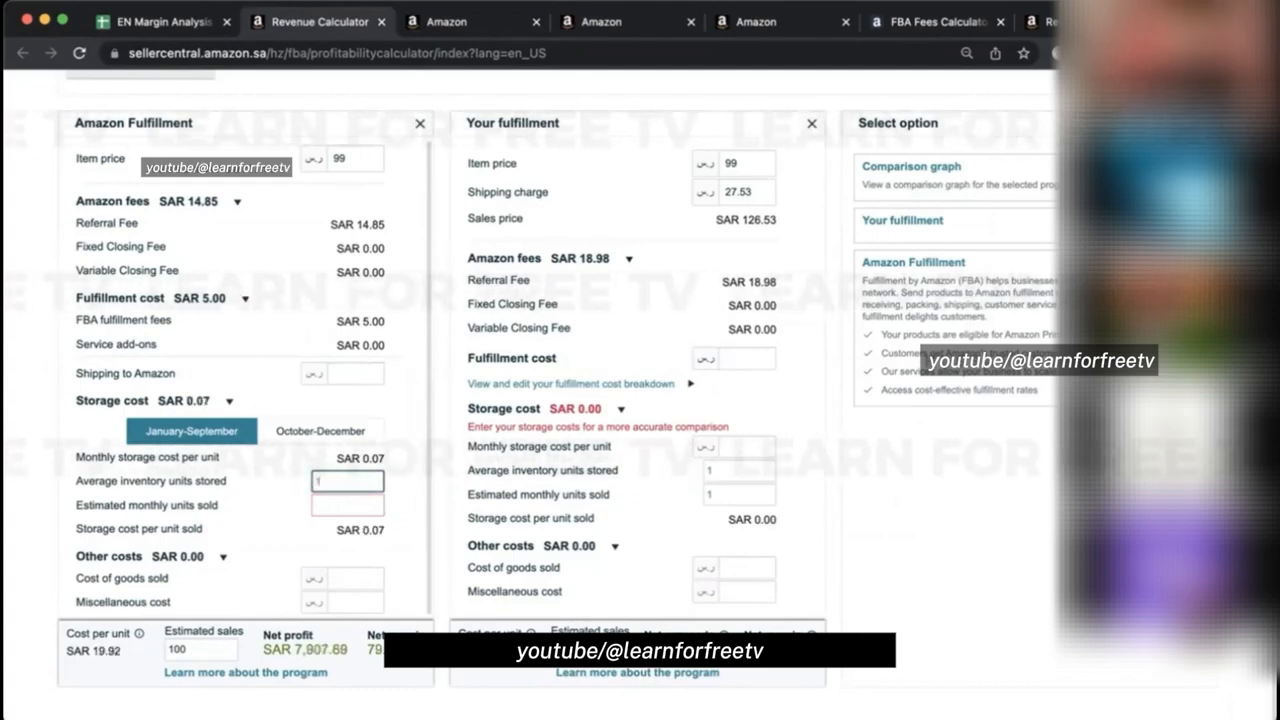
pyautogui.click(357, 508)
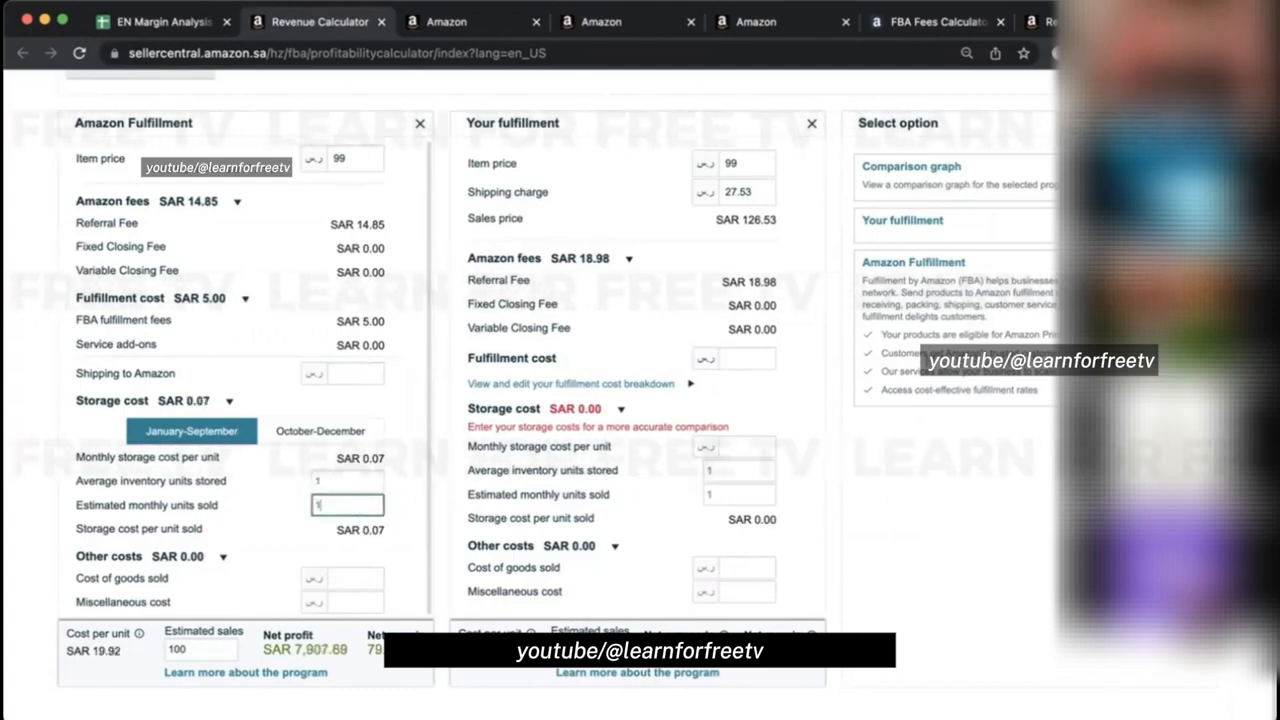
# Set the cost of goods sold under Amazon Fulfillment to 40.
pyautogui.click(396, 508)
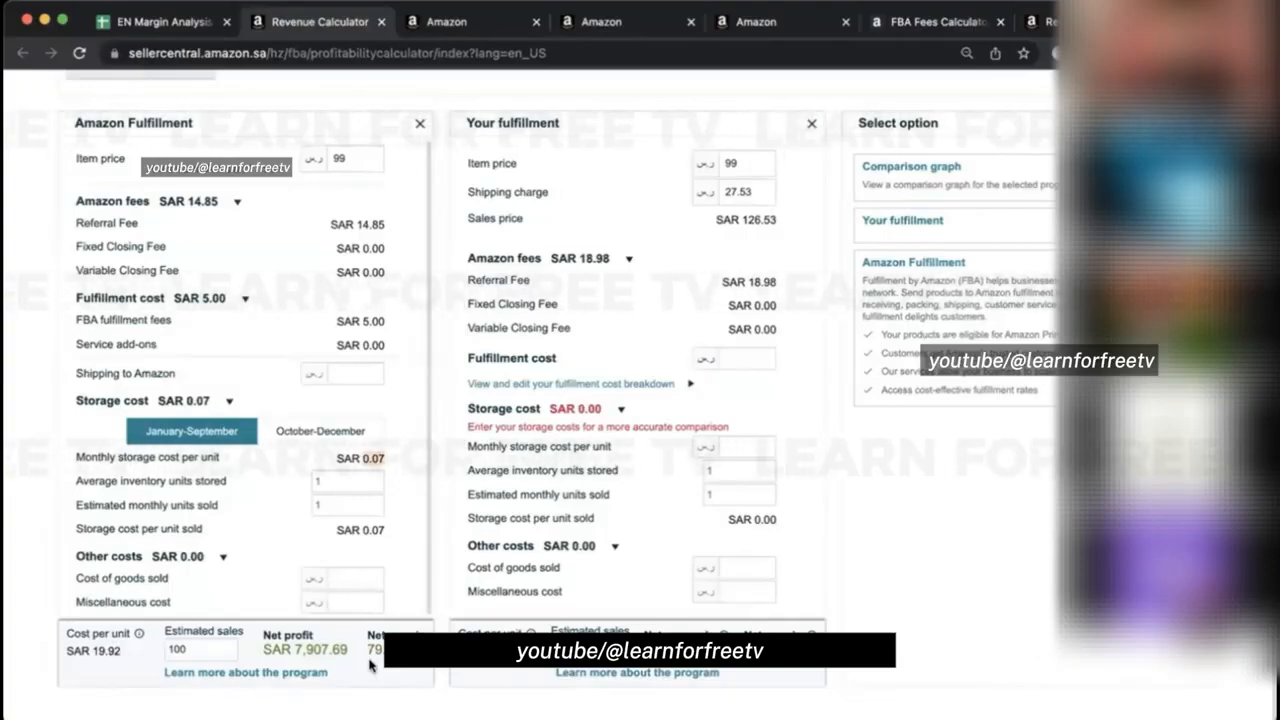
pyautogui.click(365, 584)
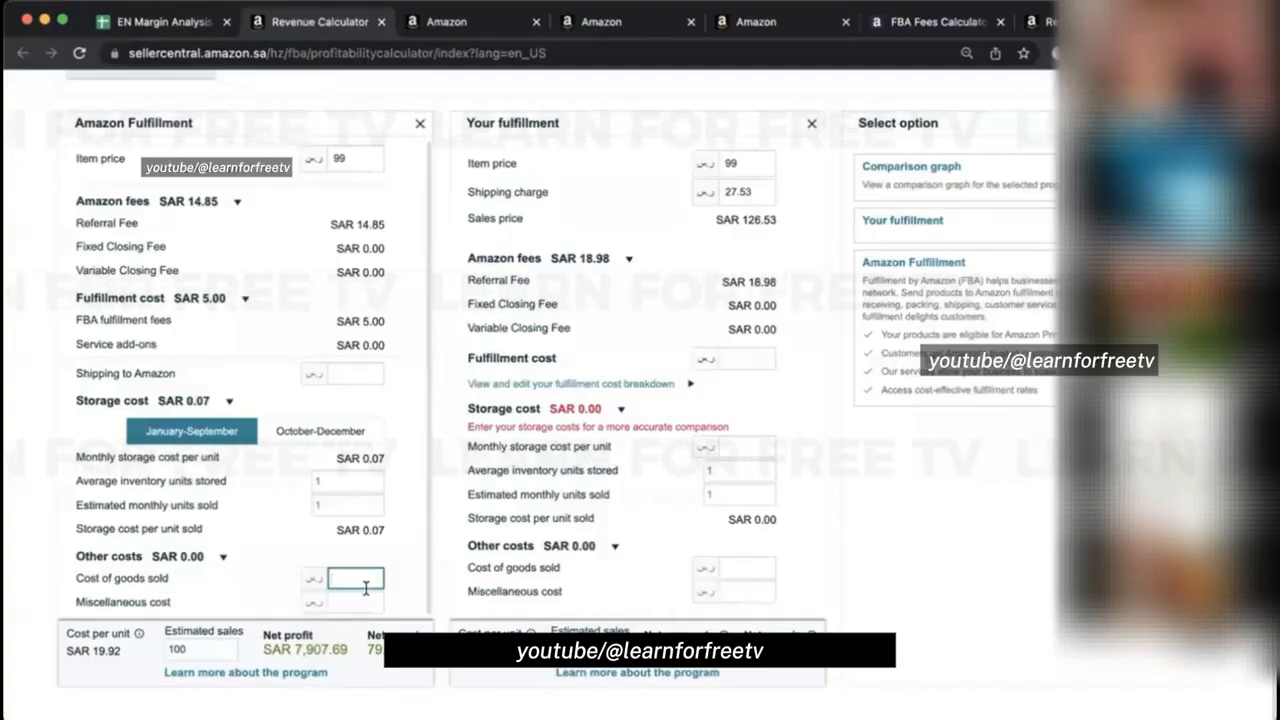
pyautogui.write('40')
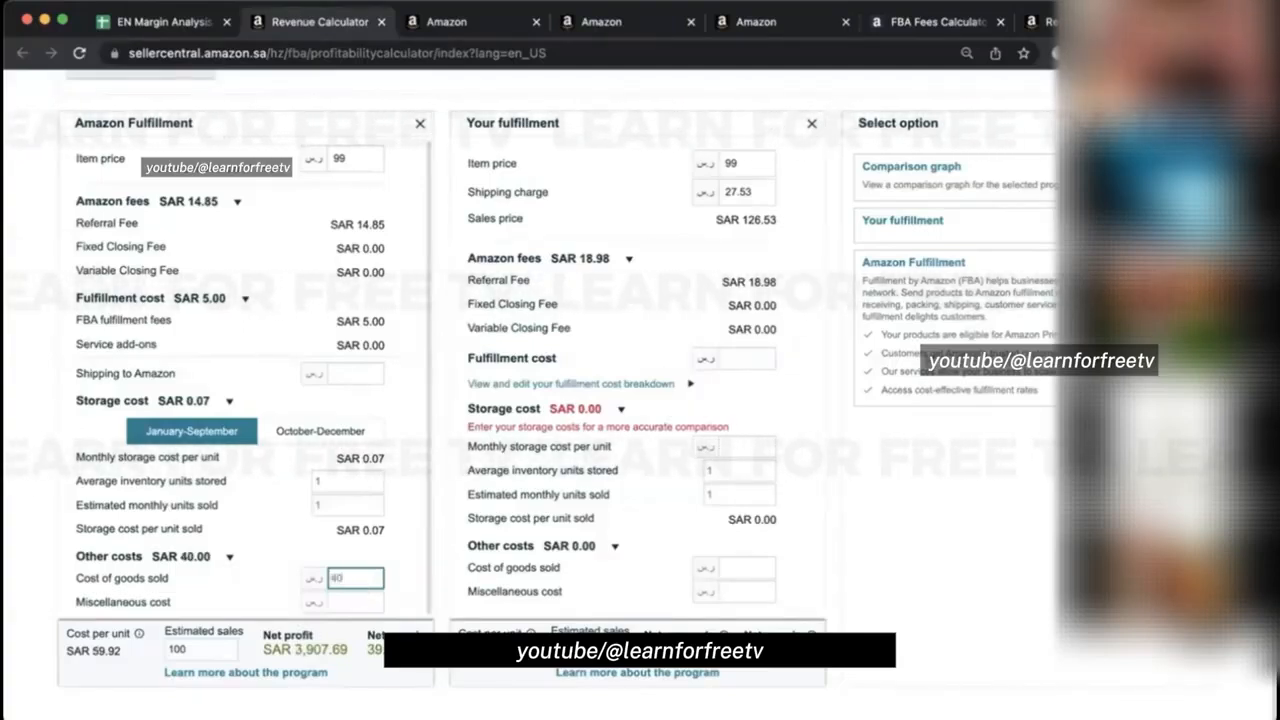
pyautogui.click(430, 572)
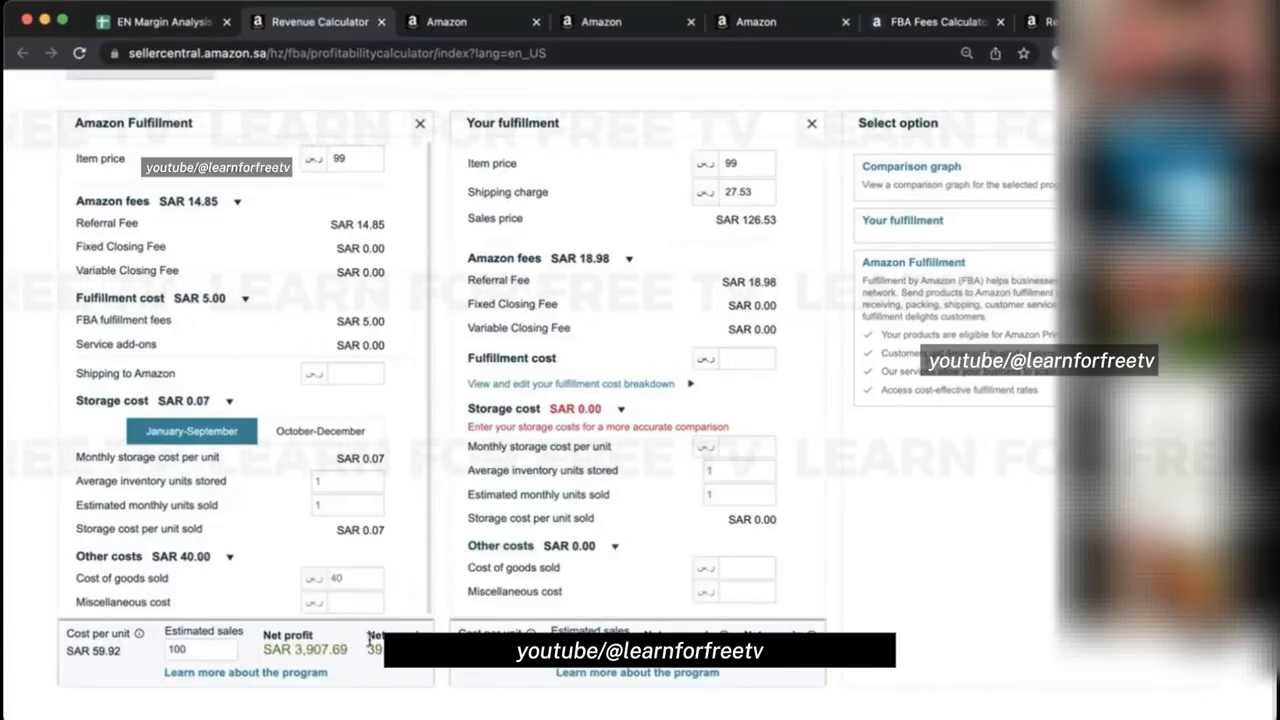
# Set the estimated sales under Amazon Fulfillment to 1.
pyautogui.click(226, 650)
pyautogui.press('BackSpace')
pyautogui.press('BackSpace')
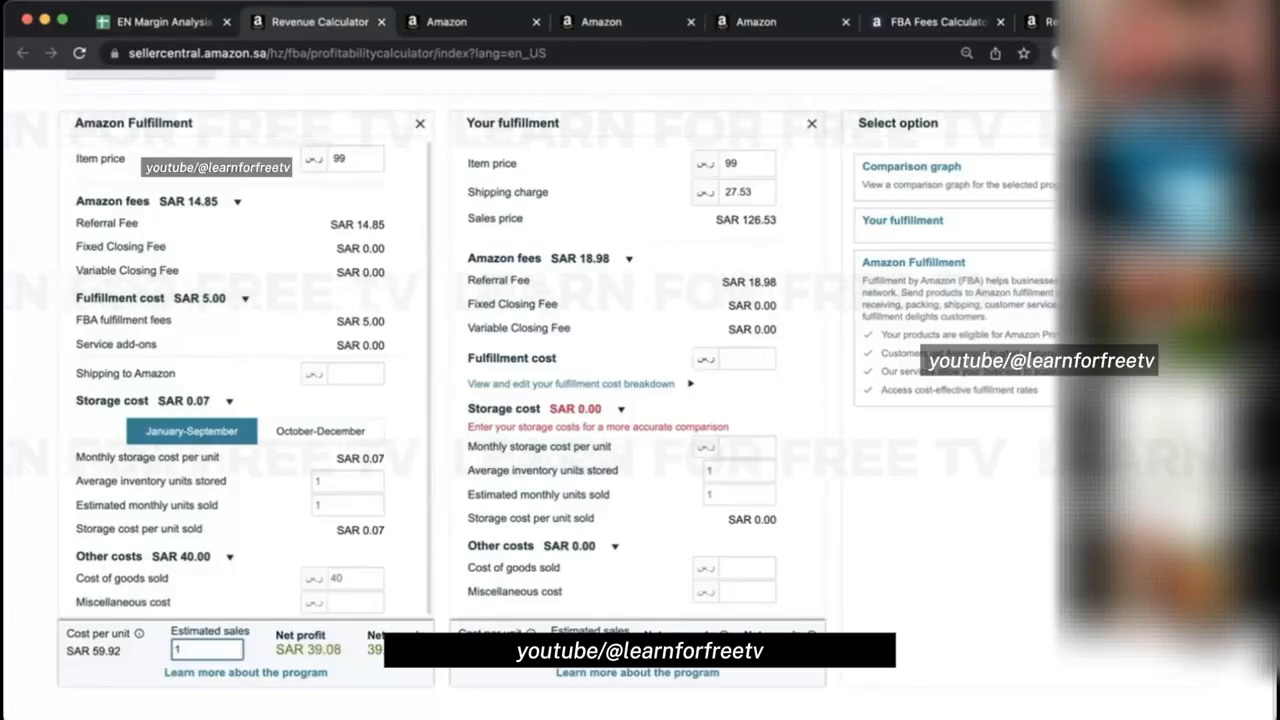
pyautogui.click(60, 586)
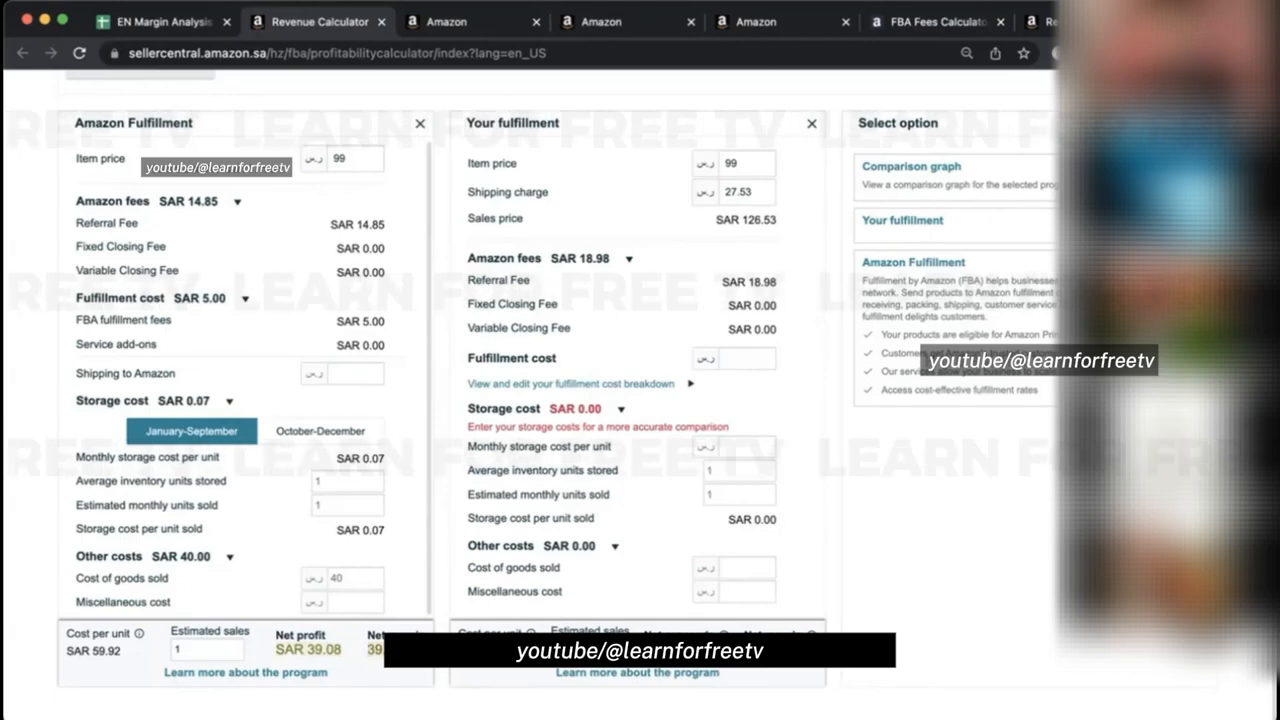
# Set the item price under Amazon Fulfillment to 199 and review the net profit and margin against the cost of goods sold.
pyautogui.click(337, 158)
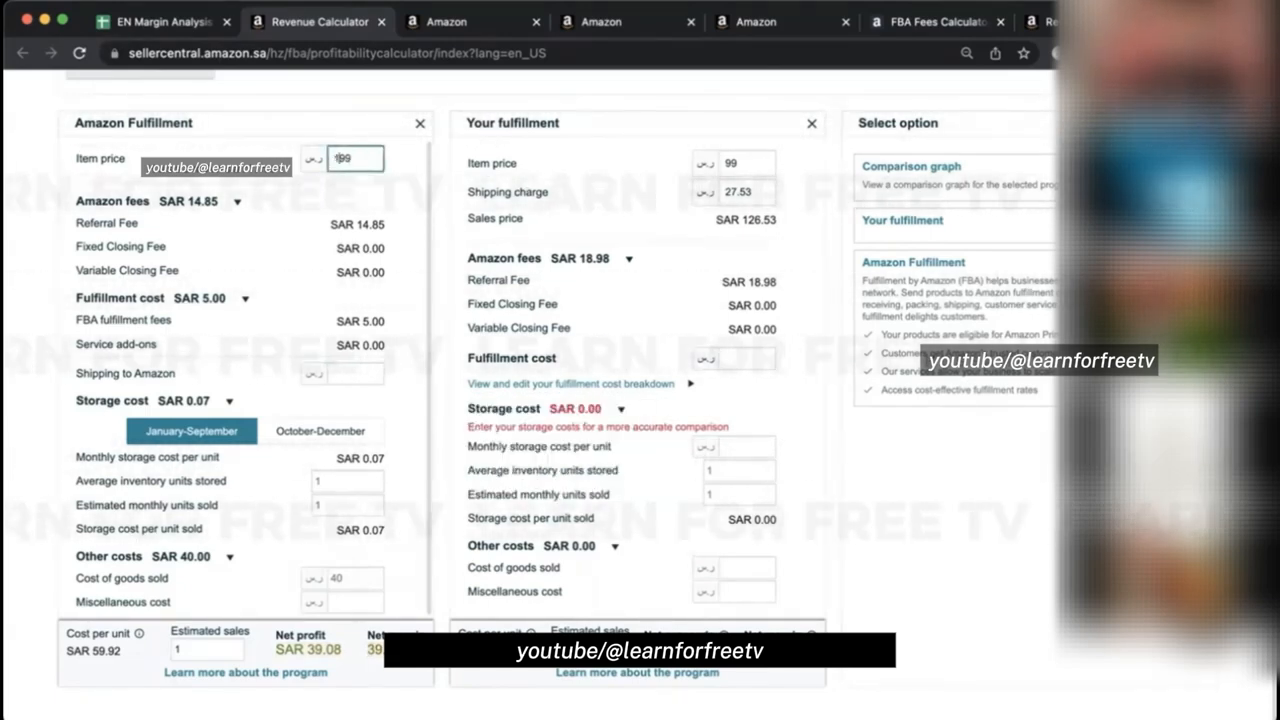
pyautogui.write('1')
pyautogui.click(55, 378)
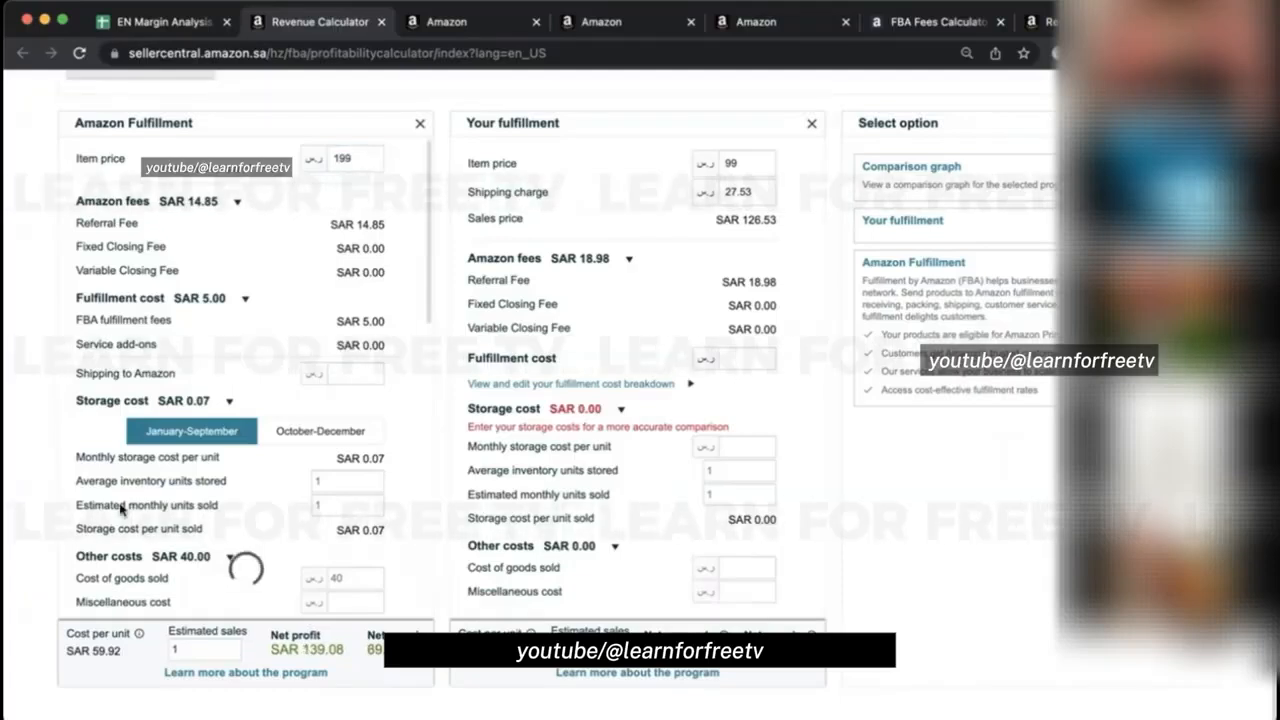
pyautogui.tripleClick(339, 650)
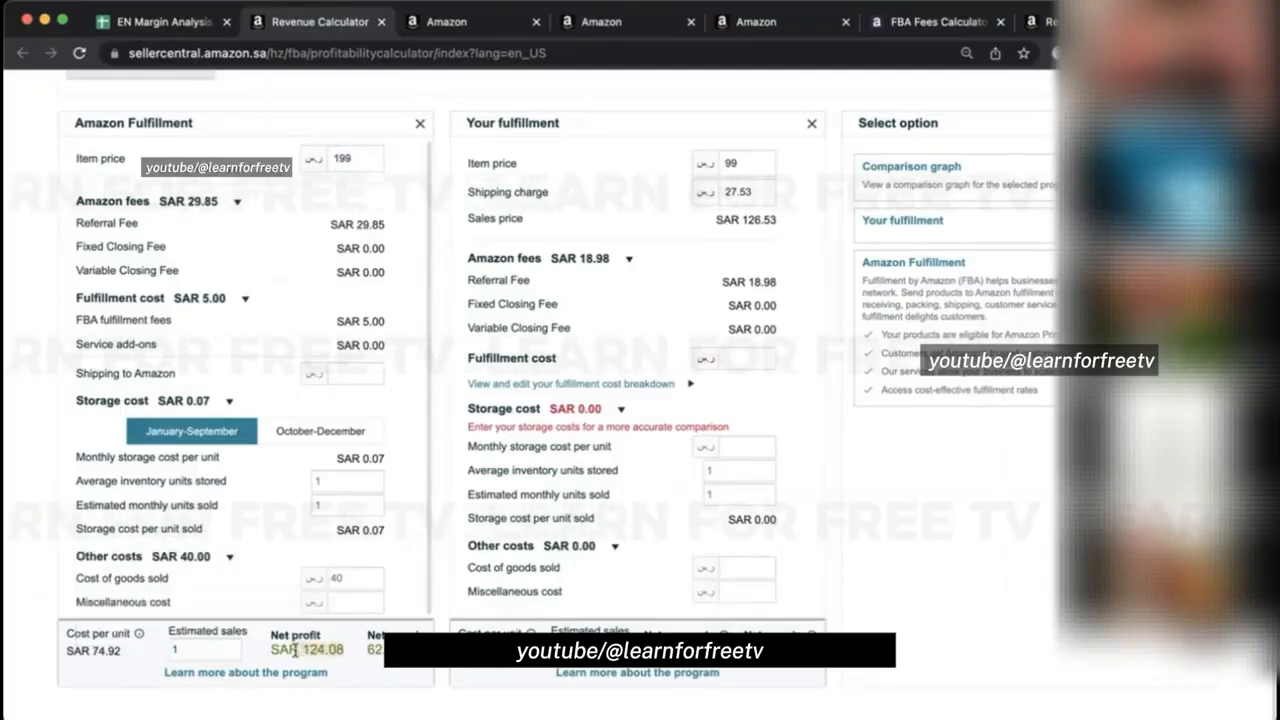
pyautogui.doubleClick(390, 650)
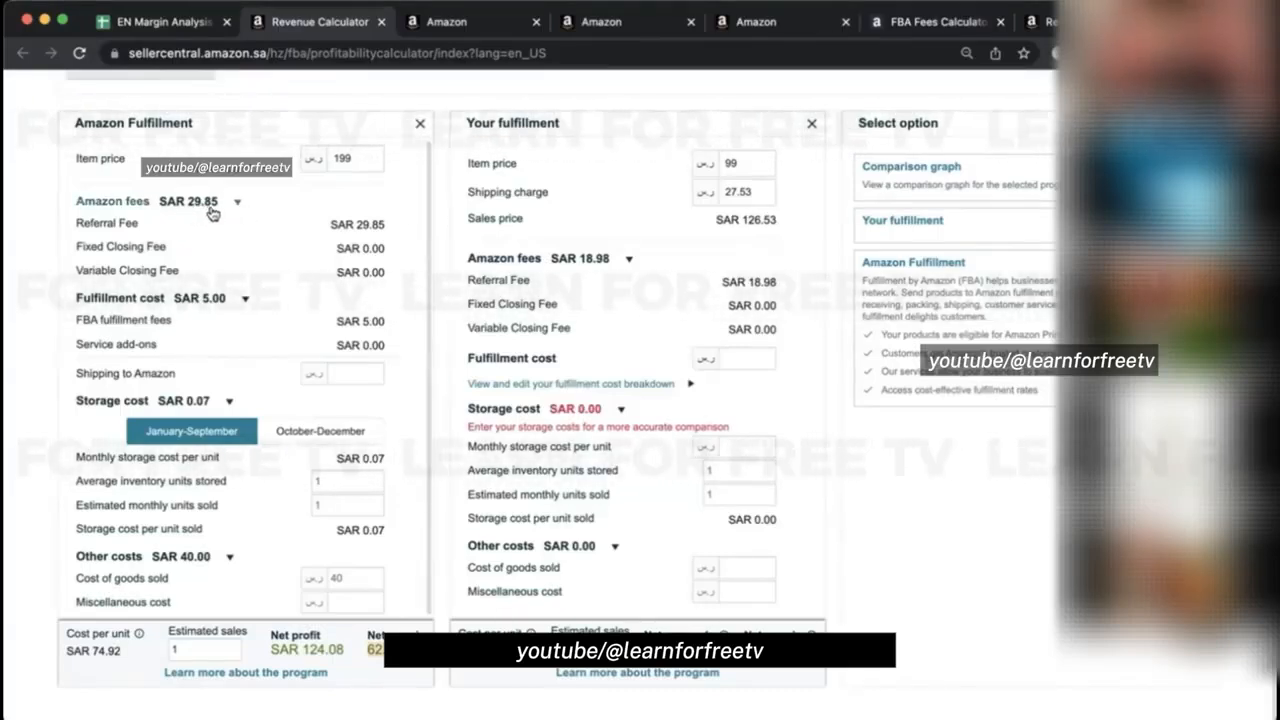
pyautogui.click(339, 165)
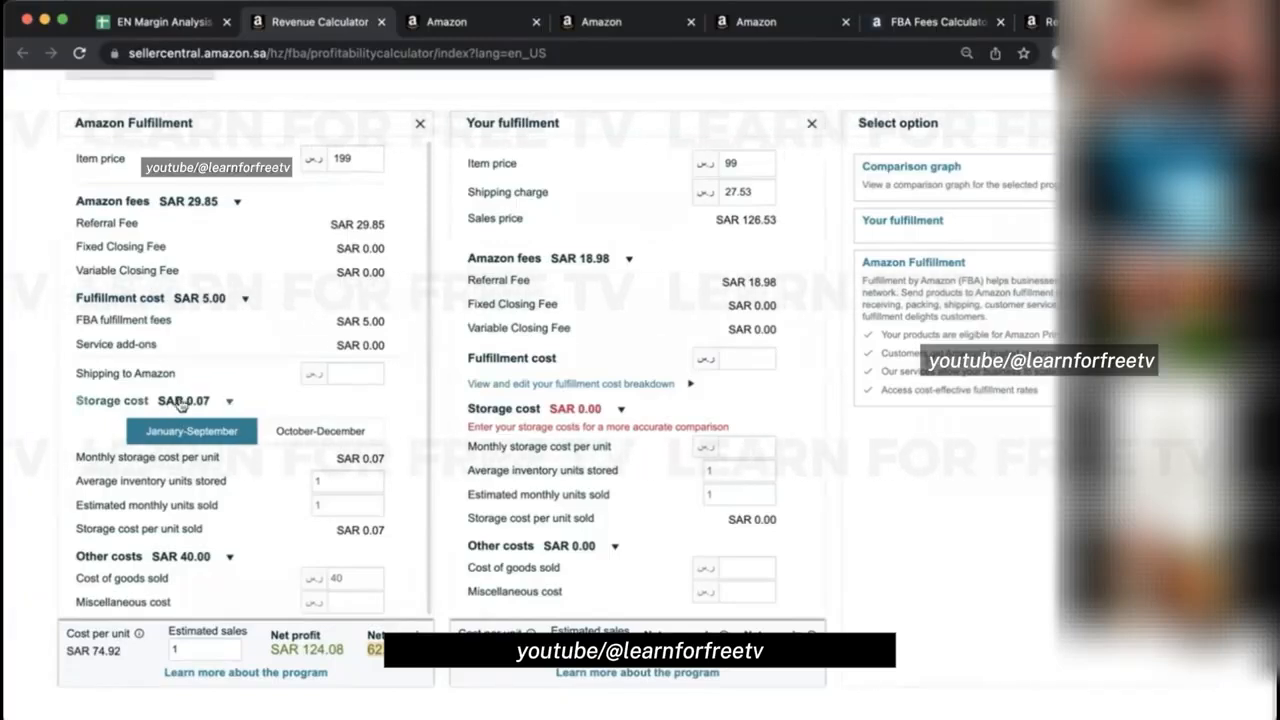
pyautogui.click(375, 580)
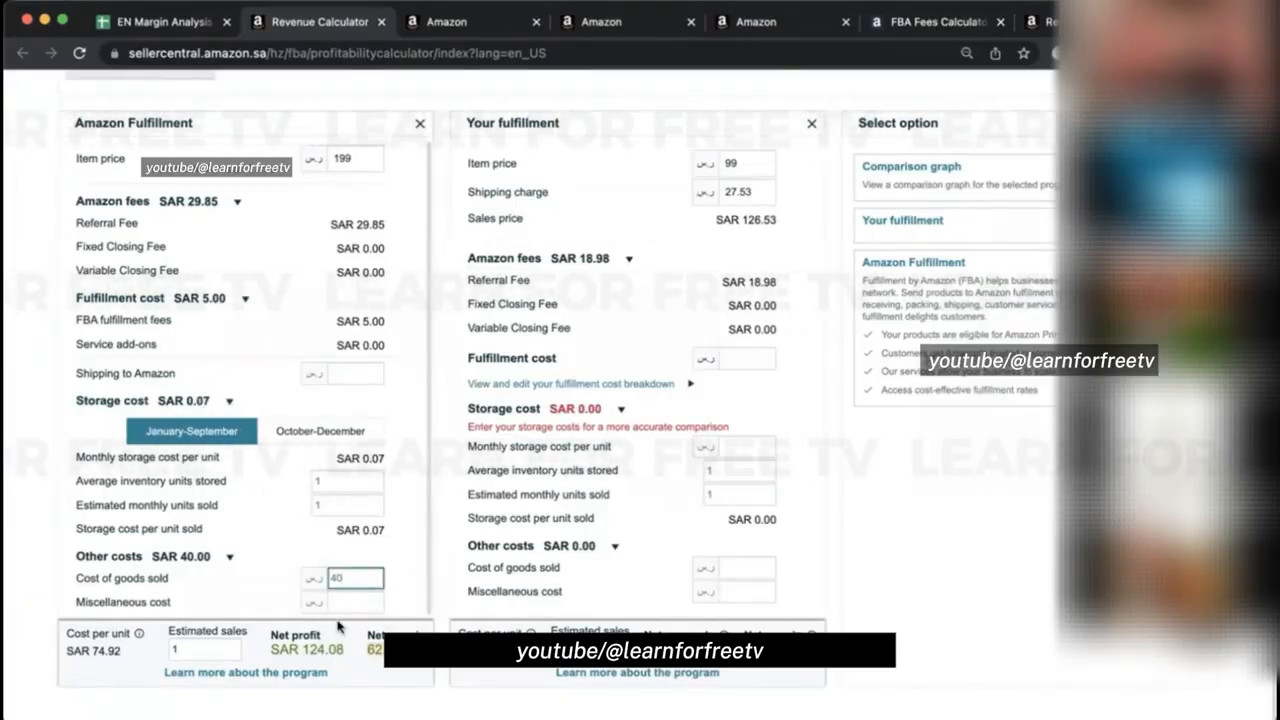
pyautogui.moveTo(424, 652); pyautogui.dragTo(270, 656)
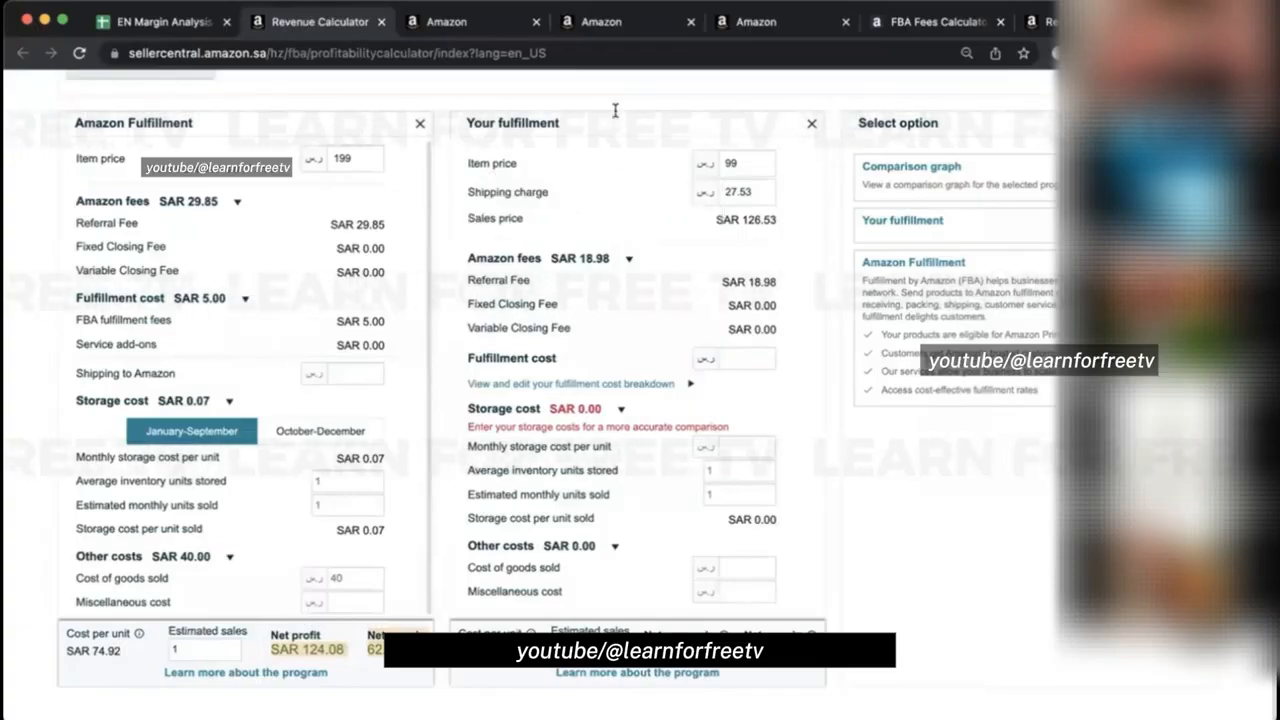
# Check the explanation of the shipping charge under Your fulfillment and reset the charge to 0.
pyautogui.moveTo(480, 174)
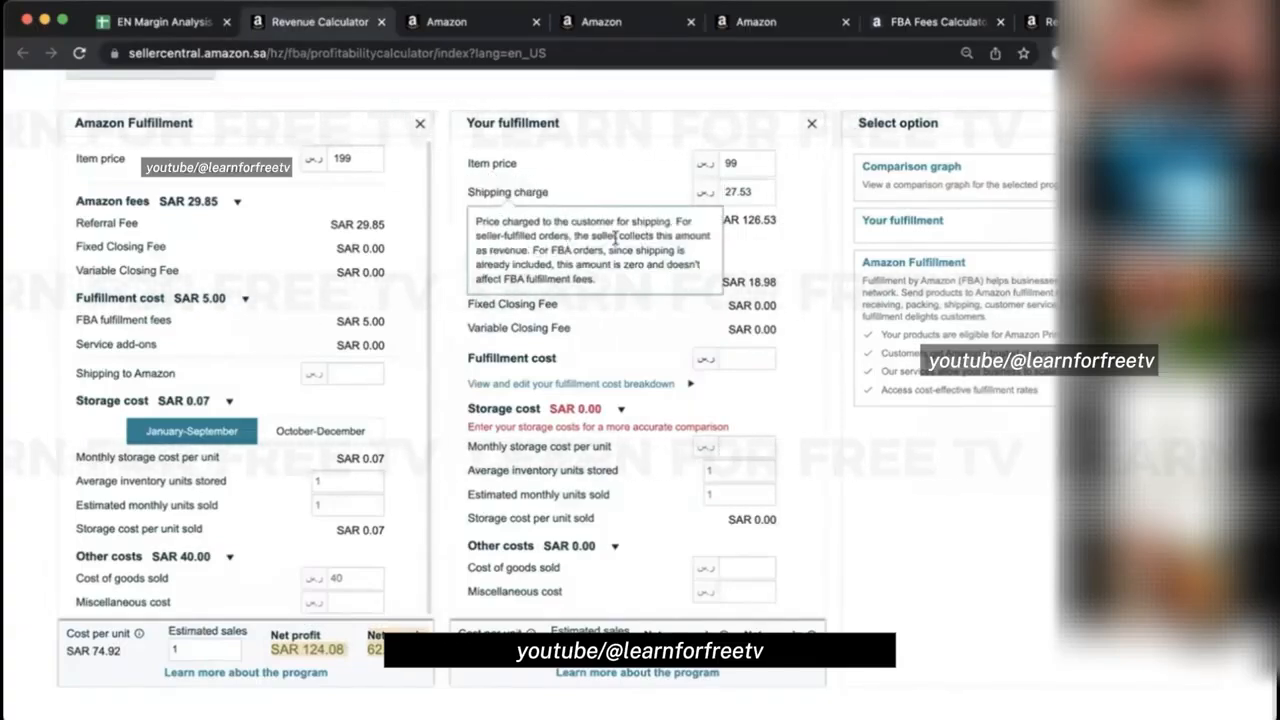
pyautogui.click(765, 190)
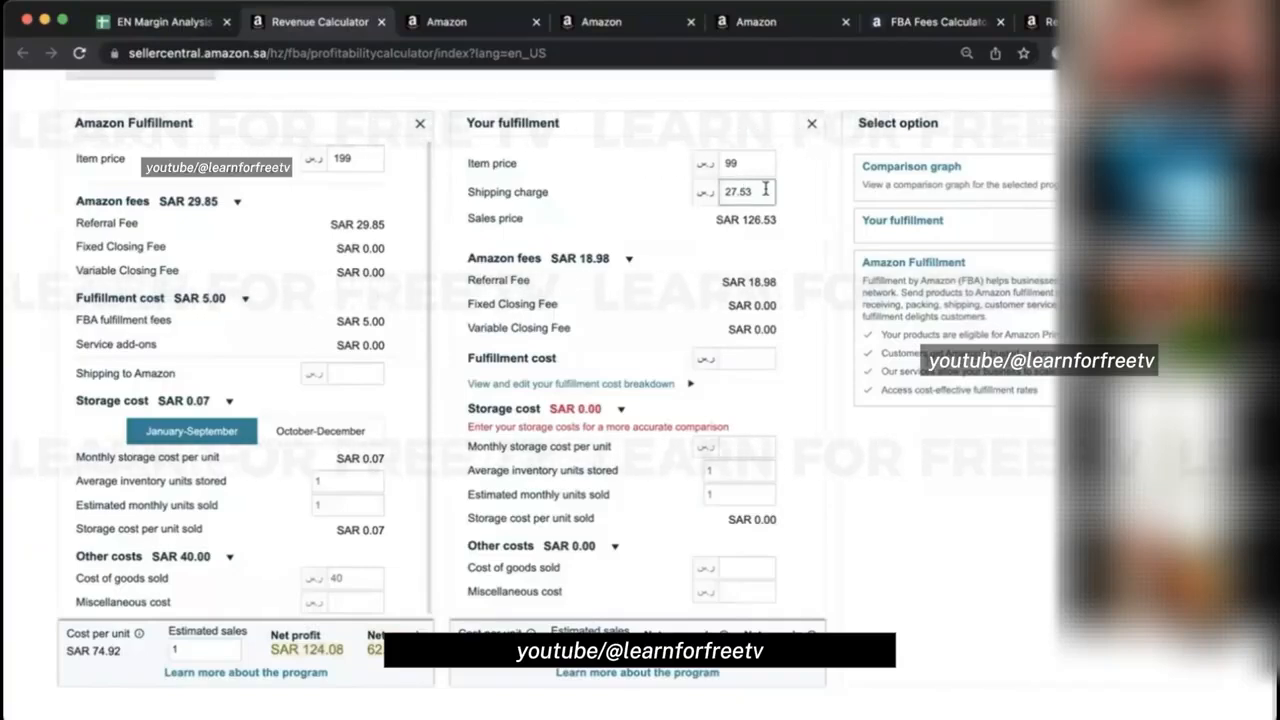
pyautogui.press('BackSpace')
pyautogui.press('BackSpace')
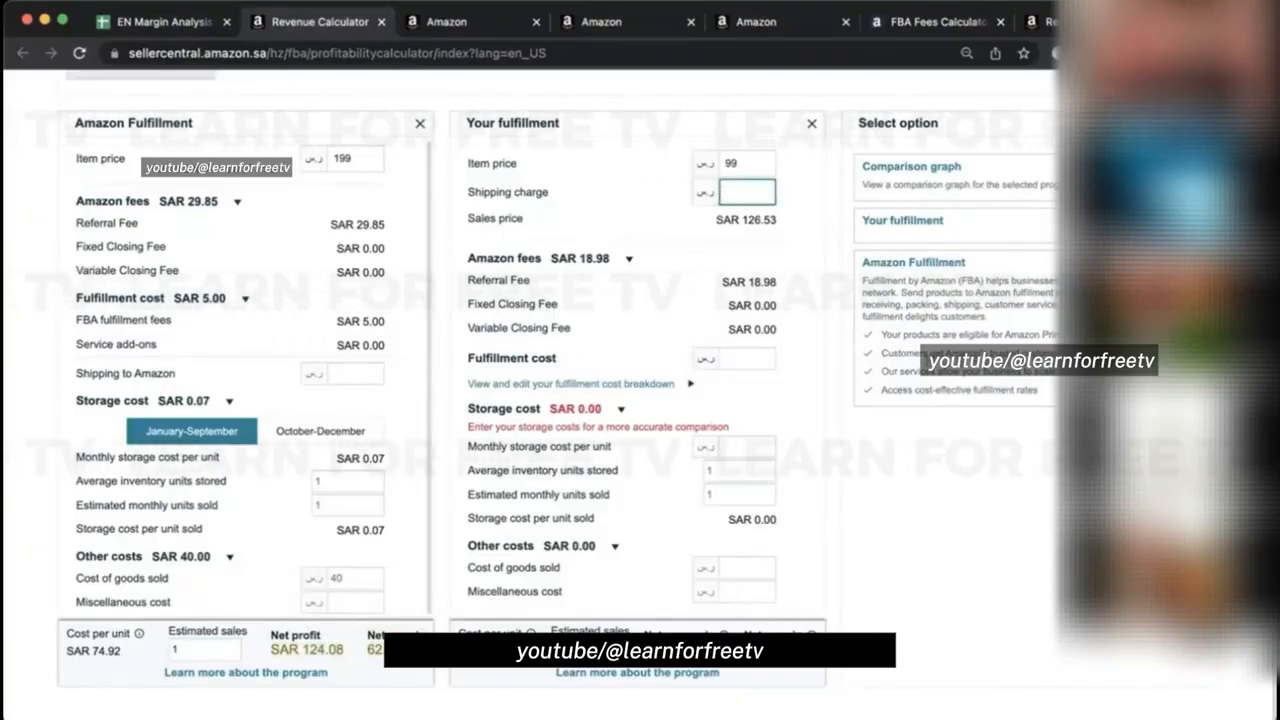
pyautogui.click(709, 222)
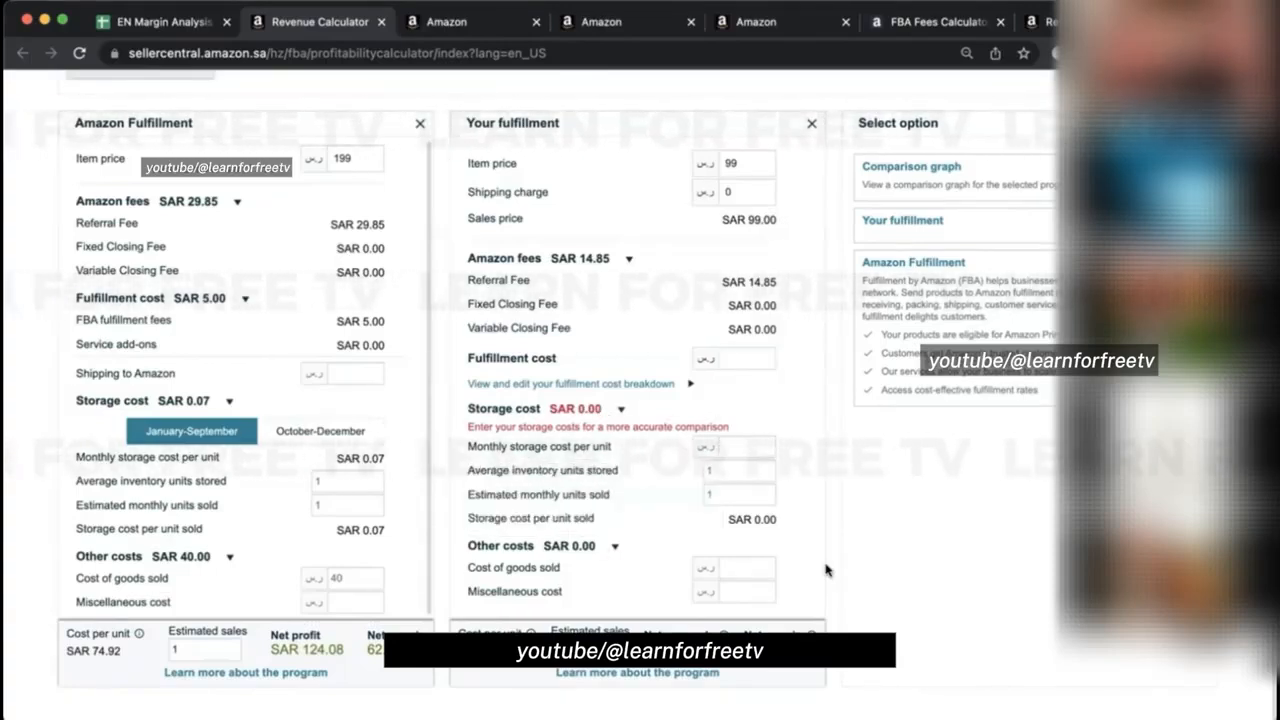
# Set the cost of goods sold under Your fulfillment to 40.
pyautogui.click(760, 567)
pyautogui.write('40')
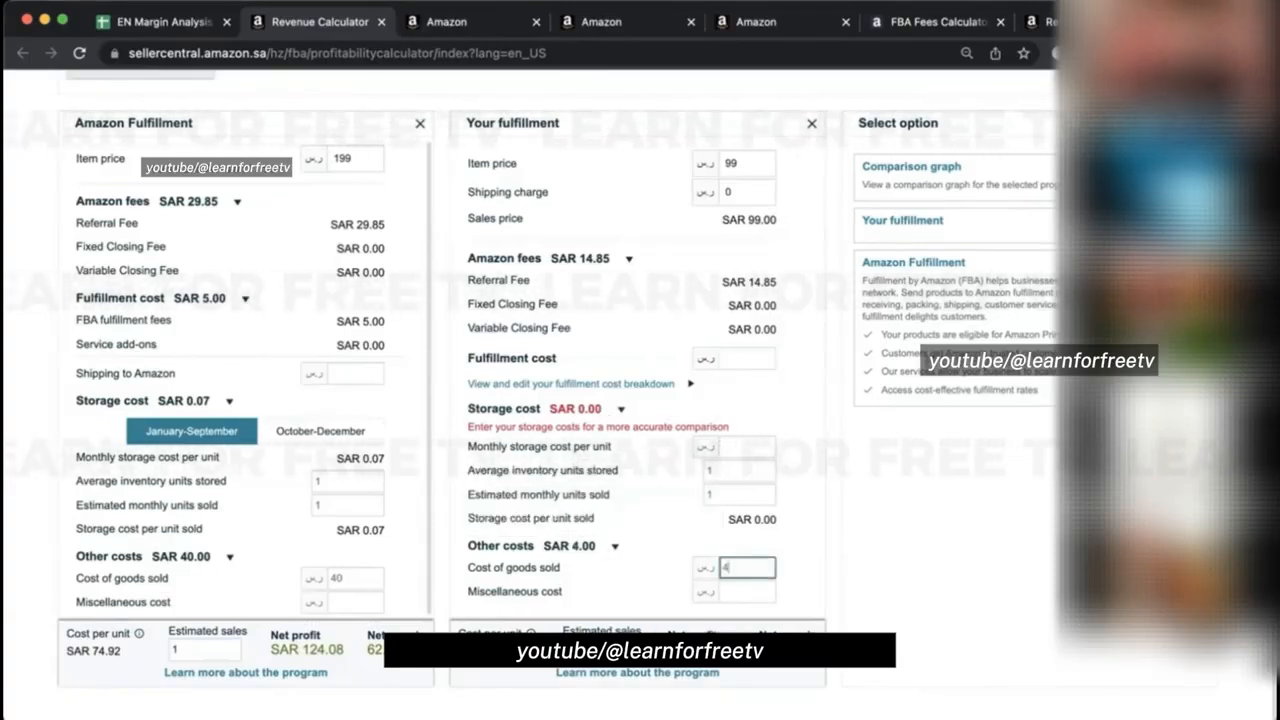
pyautogui.click(920, 535)
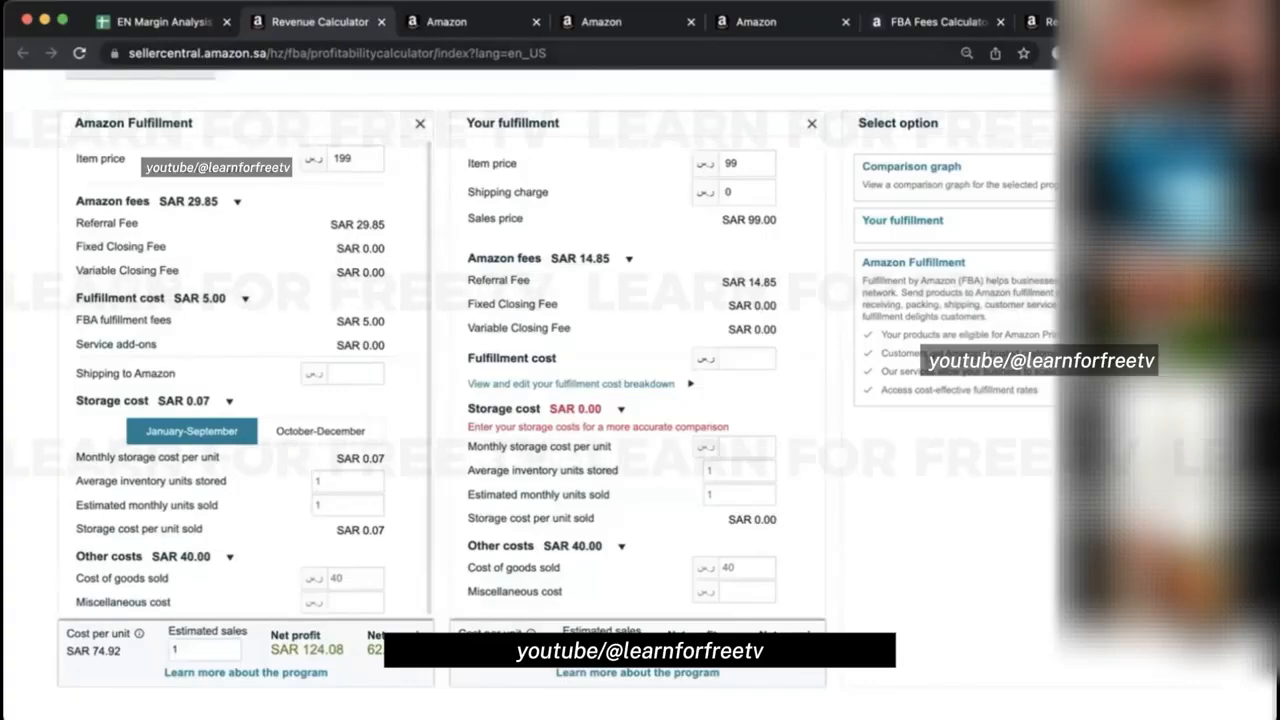
# Consult the Amazon Easy Ship weight-handling fees and set the fulfillment cost under Your fulfillment to 21.
pyautogui.click(446, 21)
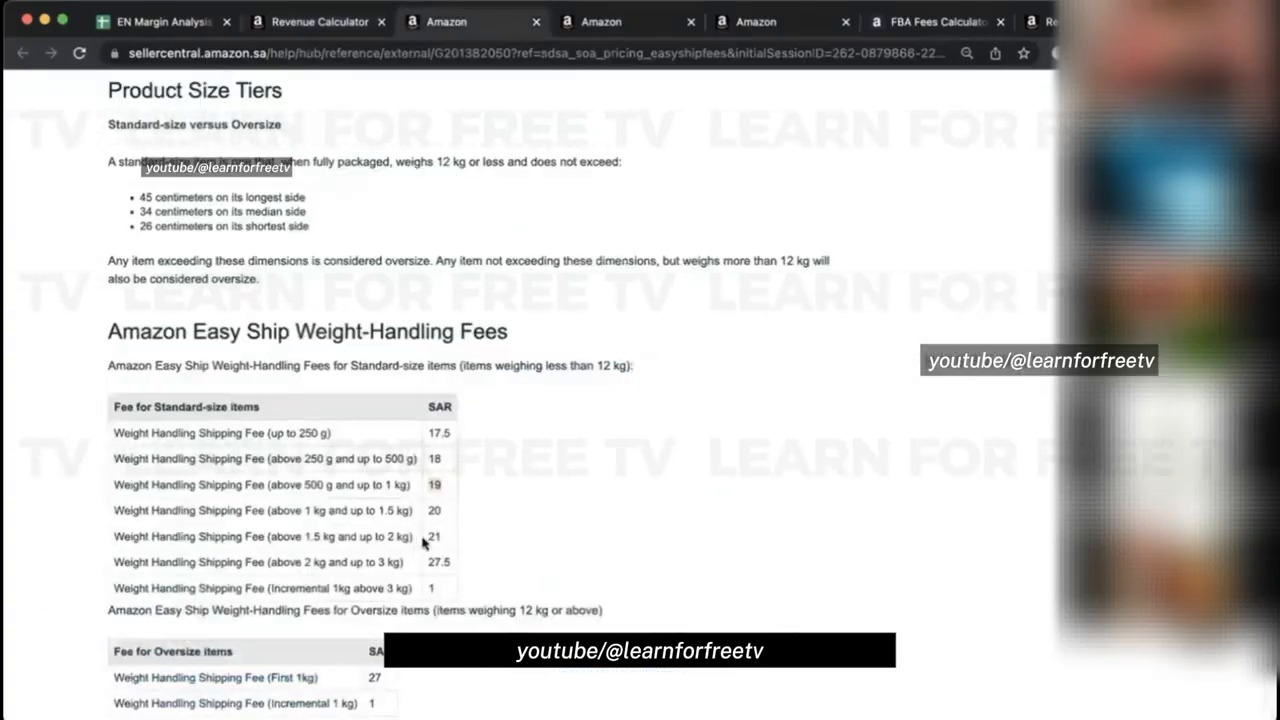
pyautogui.click(310, 21)
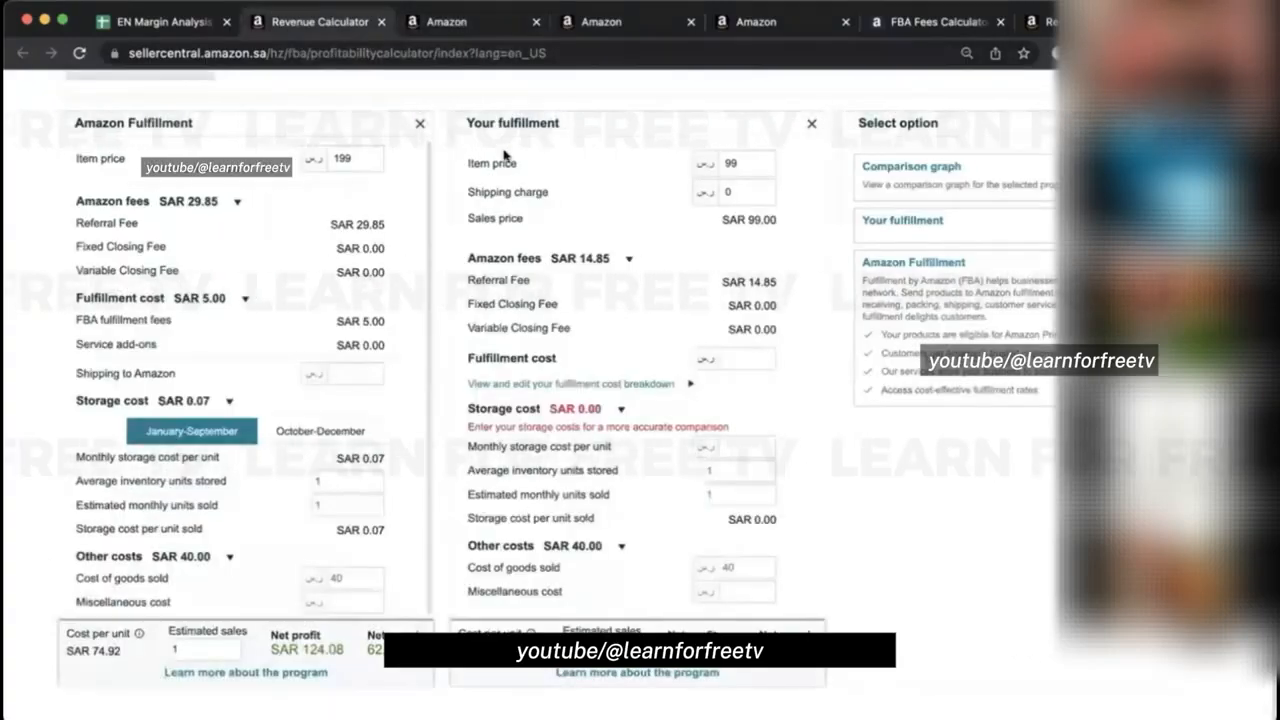
pyautogui.click(738, 363)
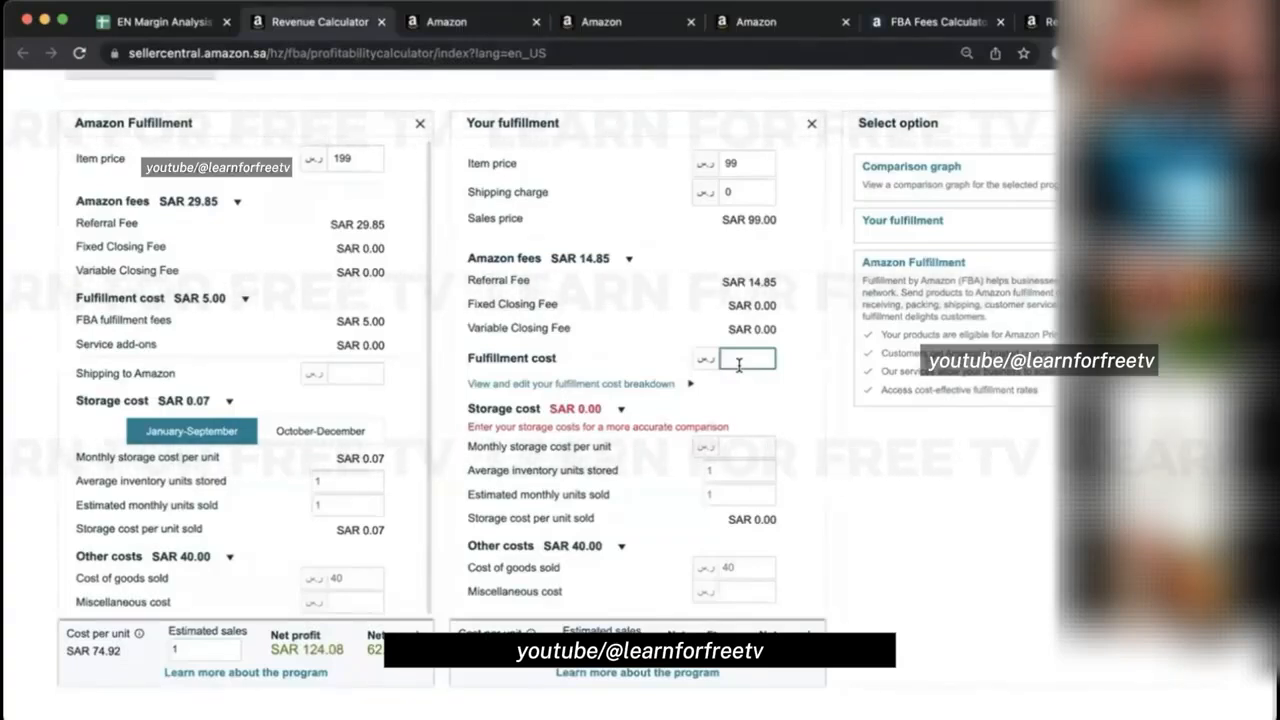
pyautogui.write('2')
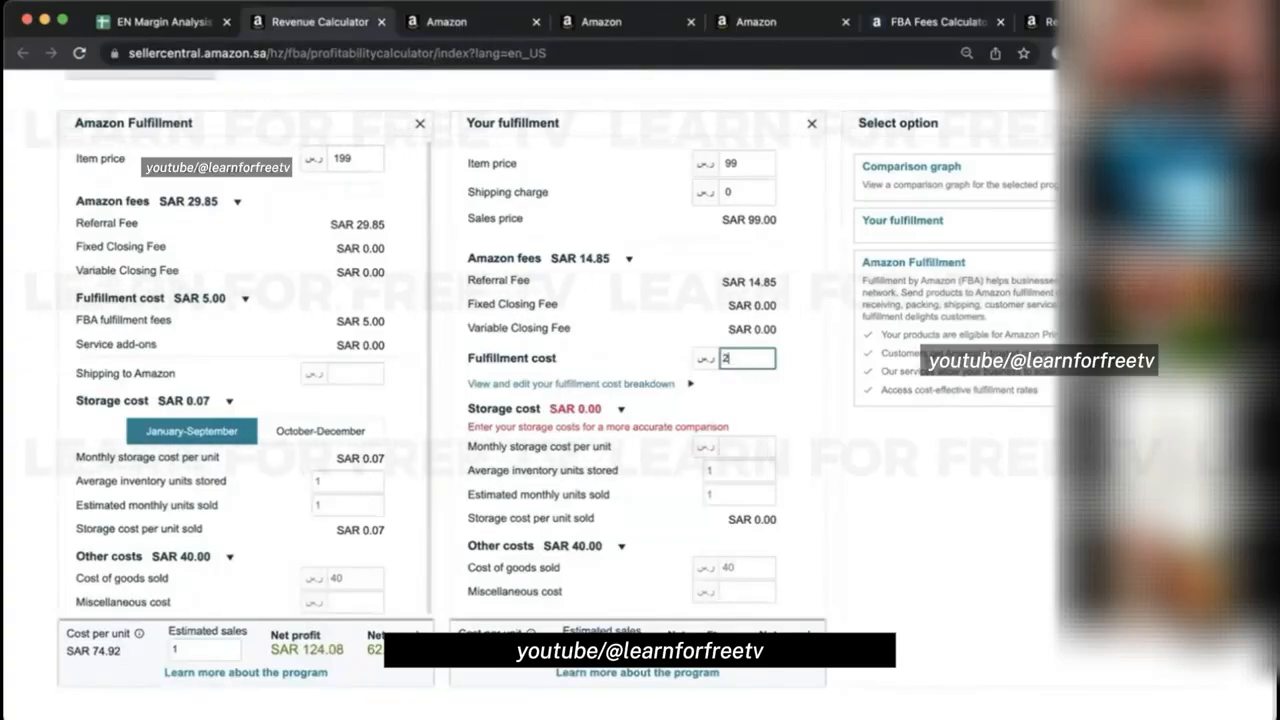
pyautogui.write('0')
pyautogui.press('BackSpace')
pyautogui.write('1')
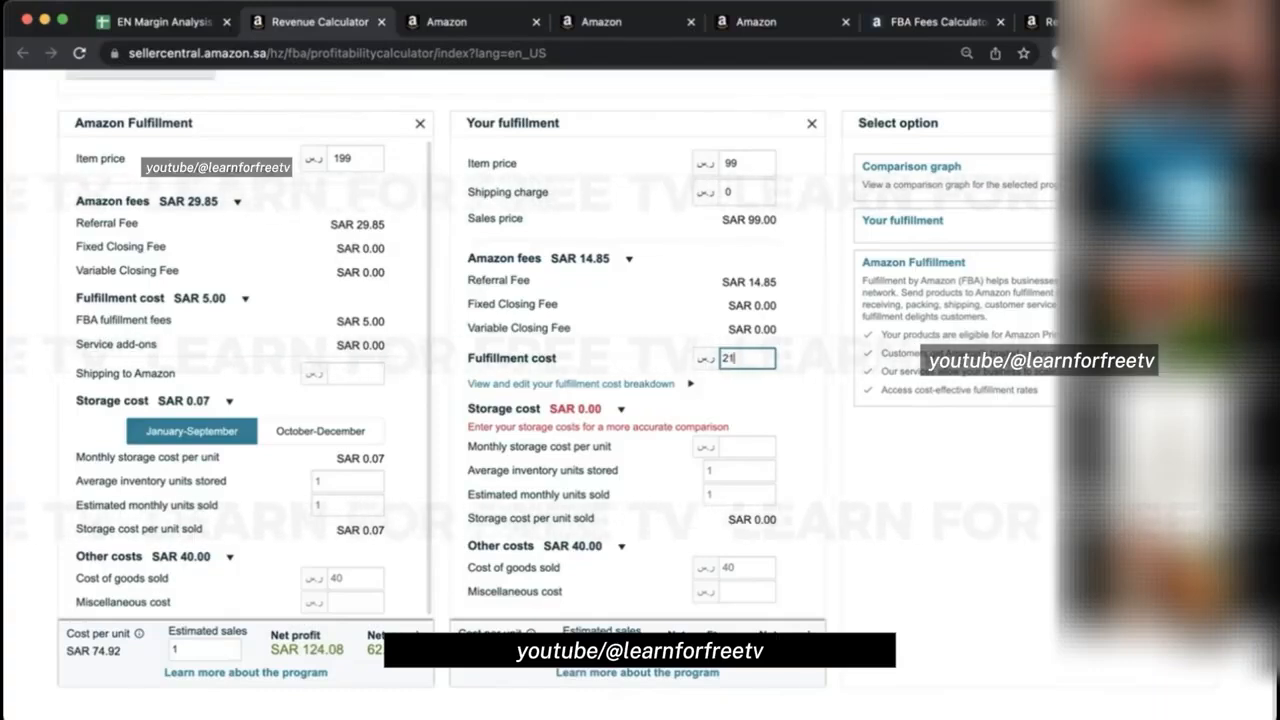
pyautogui.click(942, 494)
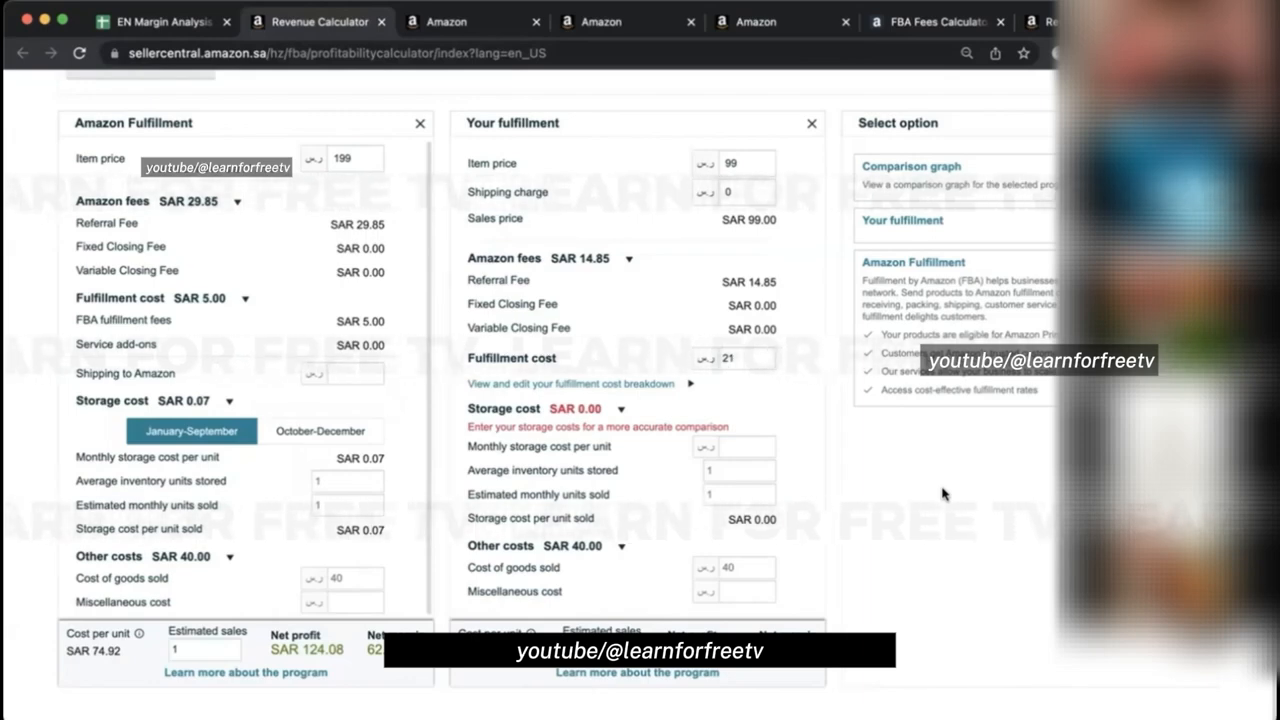
# Clear the fulfillment cost under Your fulfillment.
pyautogui.click(714, 366)
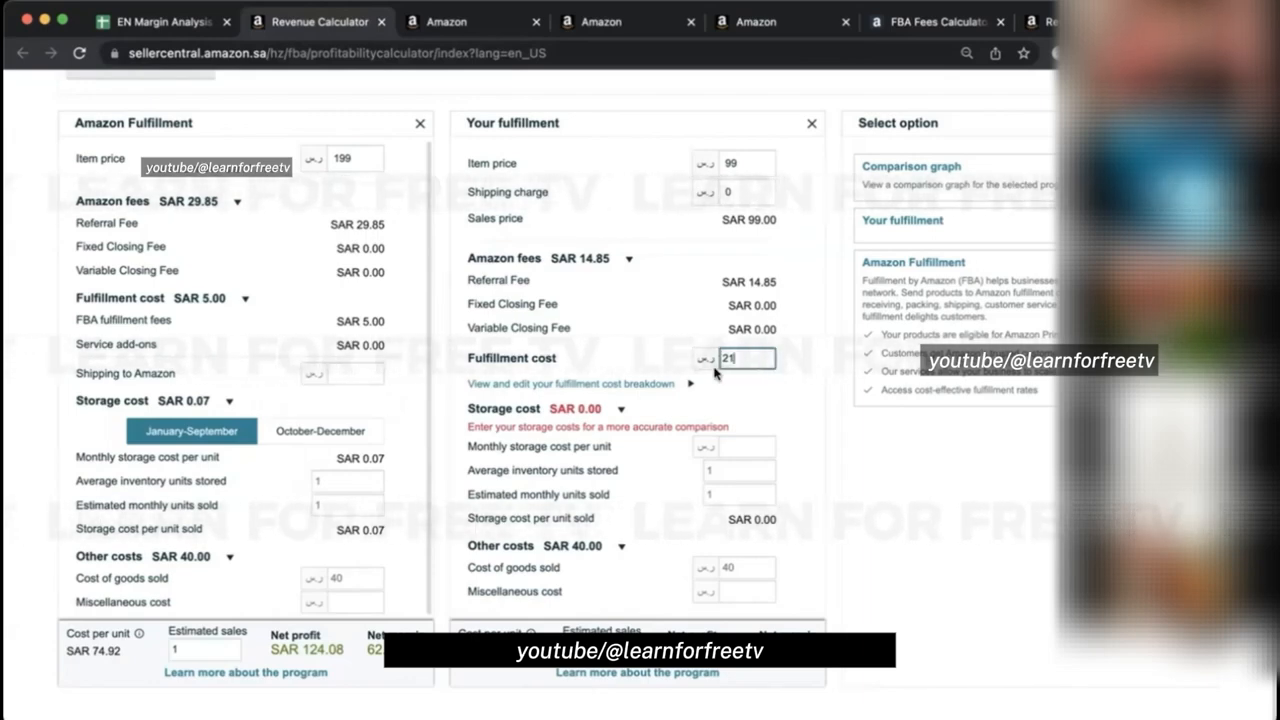
pyautogui.press('BackSpace')
pyautogui.press('BackSpace')
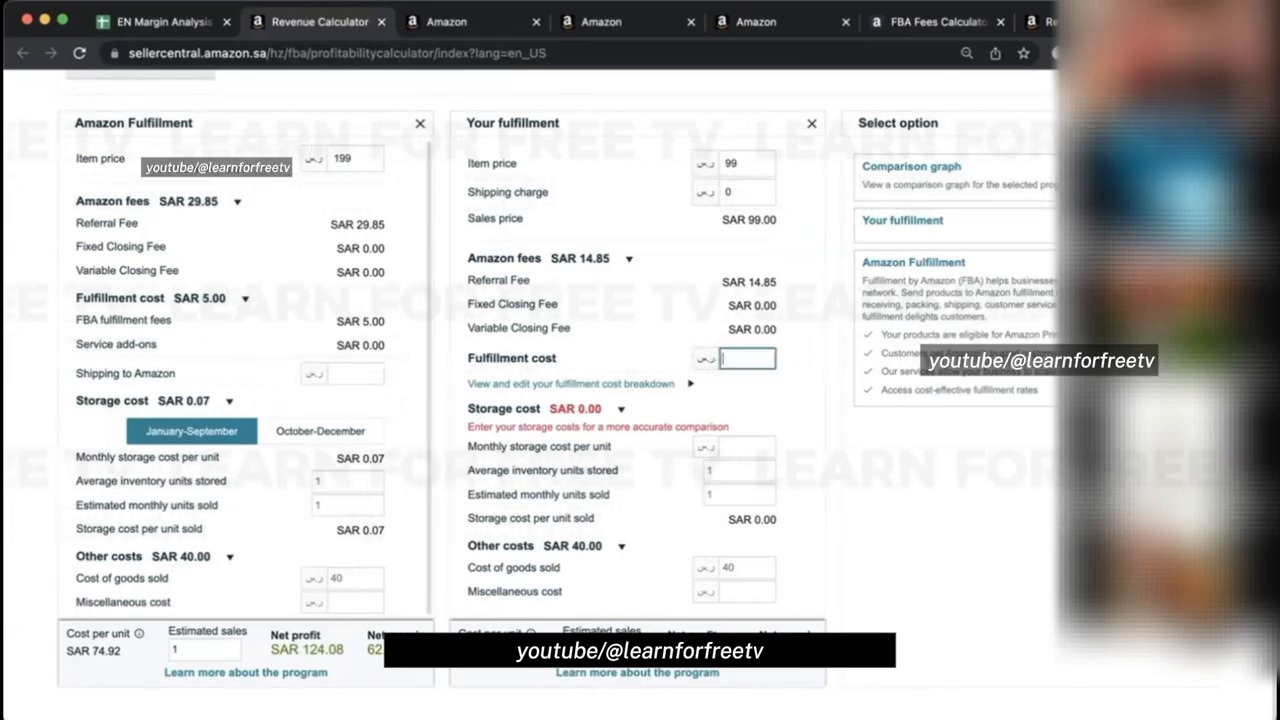
pyautogui.click(882, 576)
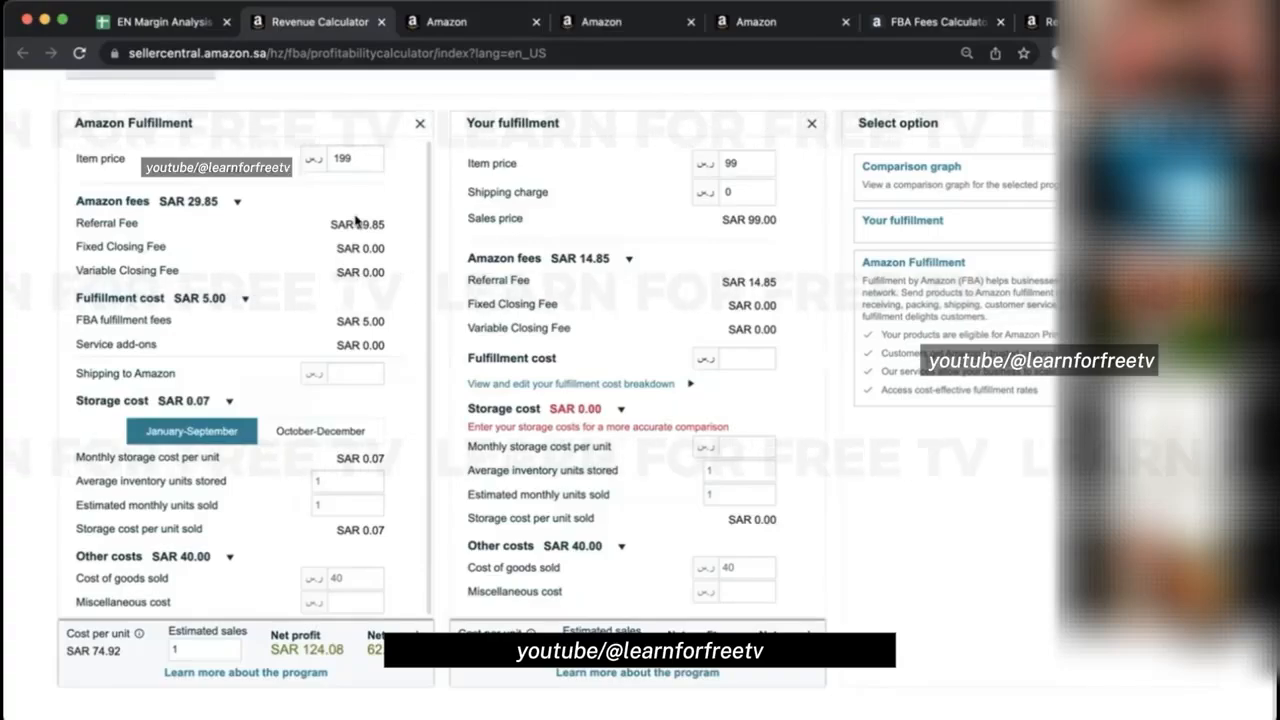
# Return to the product selection and switch from the Amazon catalog search to defining a product manually.
pyautogui.scroll(5, 390, 230)
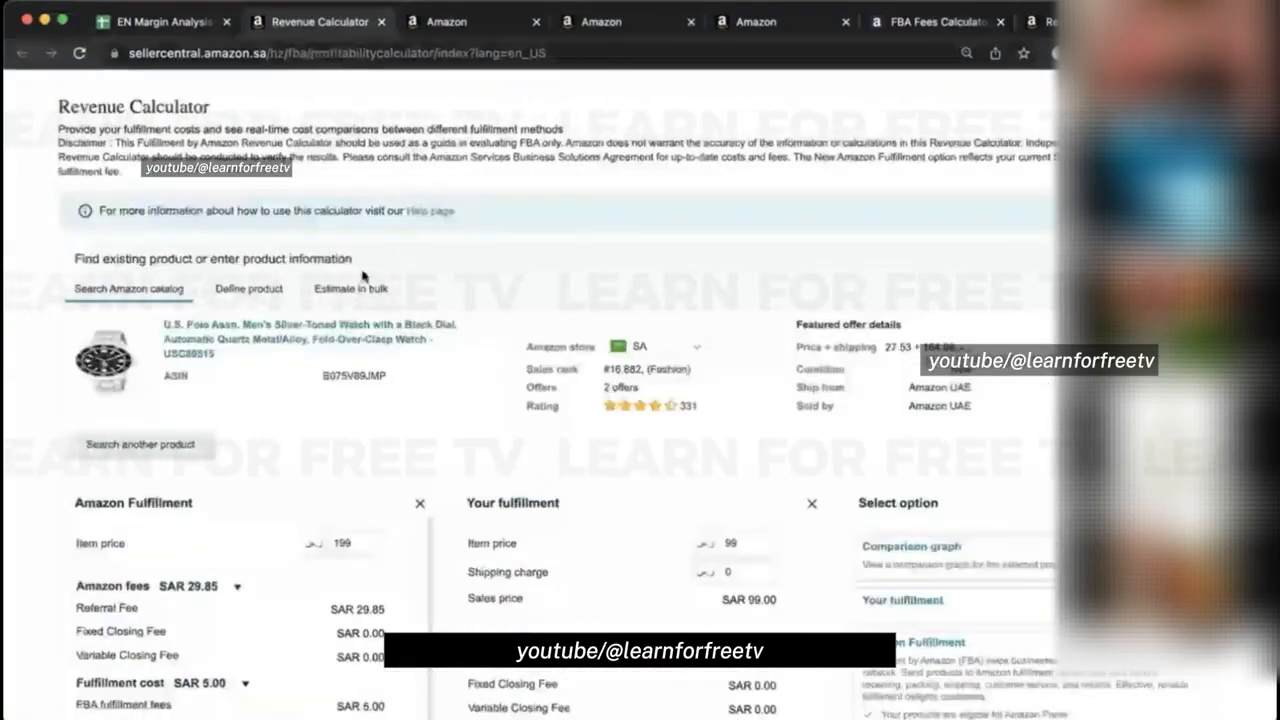
pyautogui.click(230, 292)
pyautogui.click(180, 291)
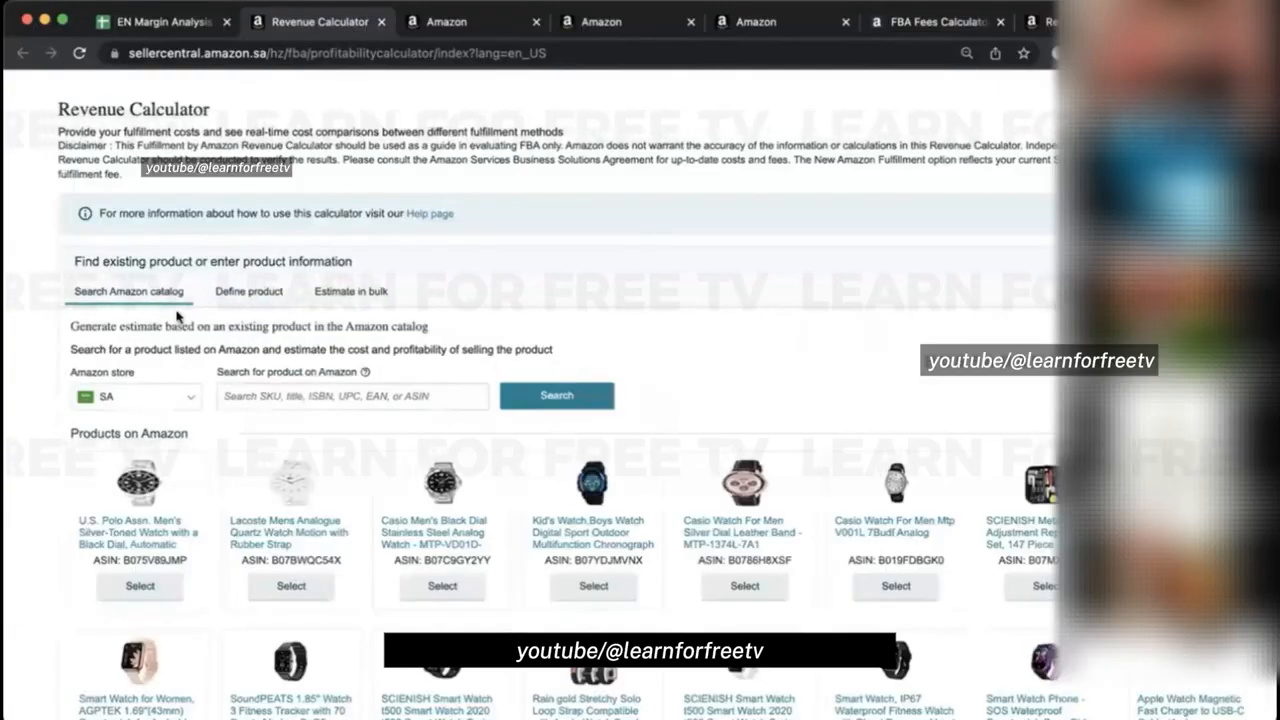
pyautogui.click(172, 294)
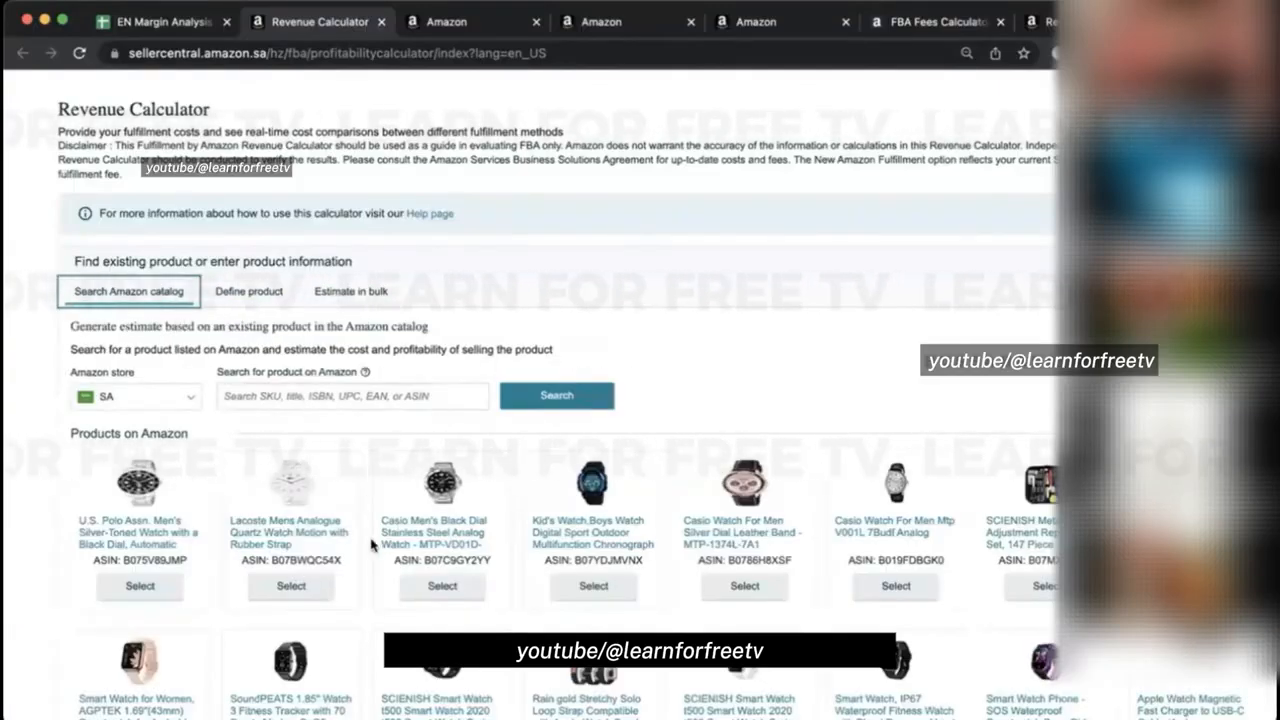
pyautogui.click(250, 291)
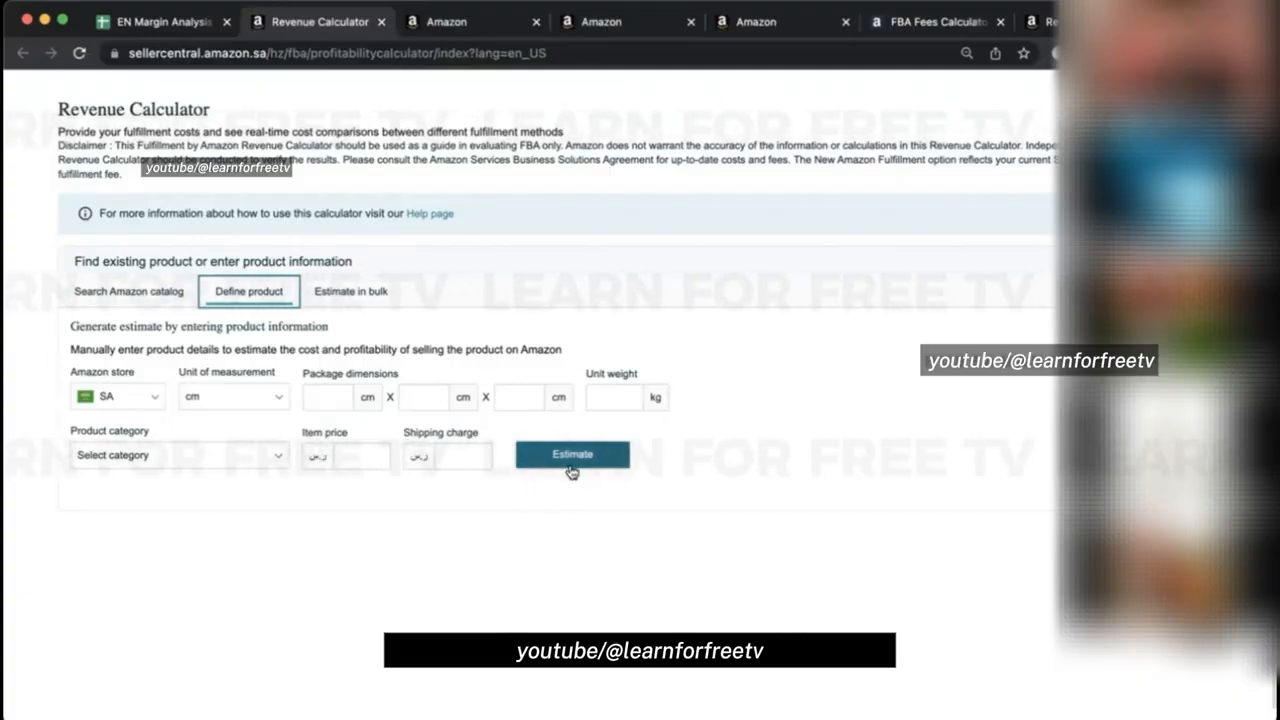
# Enter package dimensions of 10 x 5 x 4 cm and a unit weight of 0.3 kg for the product.
pyautogui.click(321, 403)
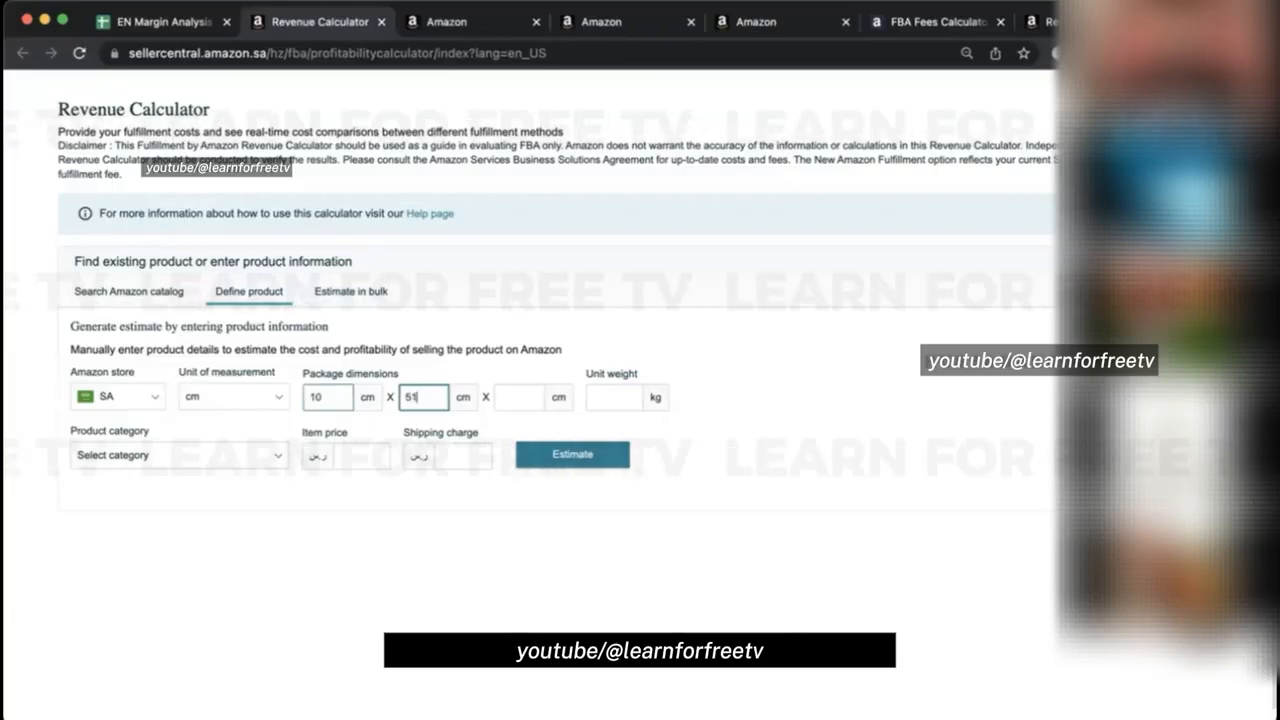
pyautogui.press('Tab')
pyautogui.press('Tab')
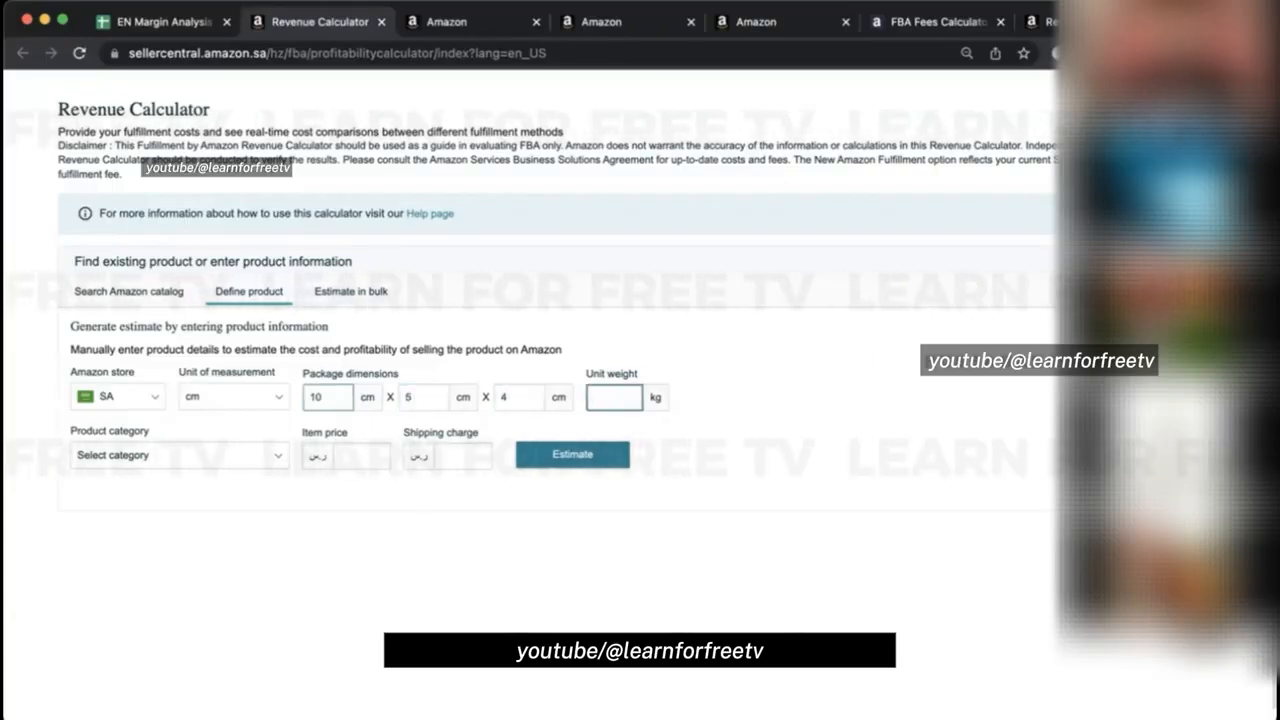
pyautogui.press('Tab')
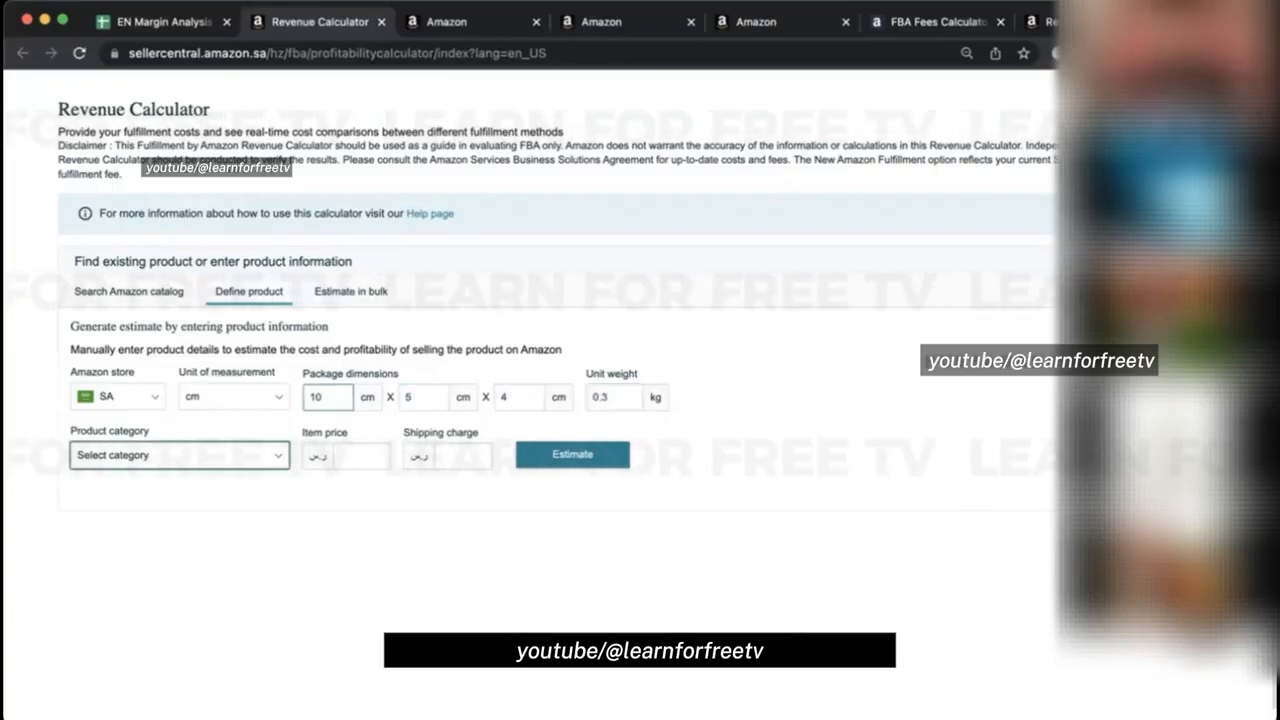
# Set the product category of the manually defined product to Electronics.
pyautogui.press('Down')
pyautogui.press('Down')
pyautogui.press('Down')
pyautogui.press('Down')
pyautogui.press('Down')
pyautogui.press('Down')
pyautogui.press('Down')
pyautogui.press('Down')
pyautogui.press('Down')
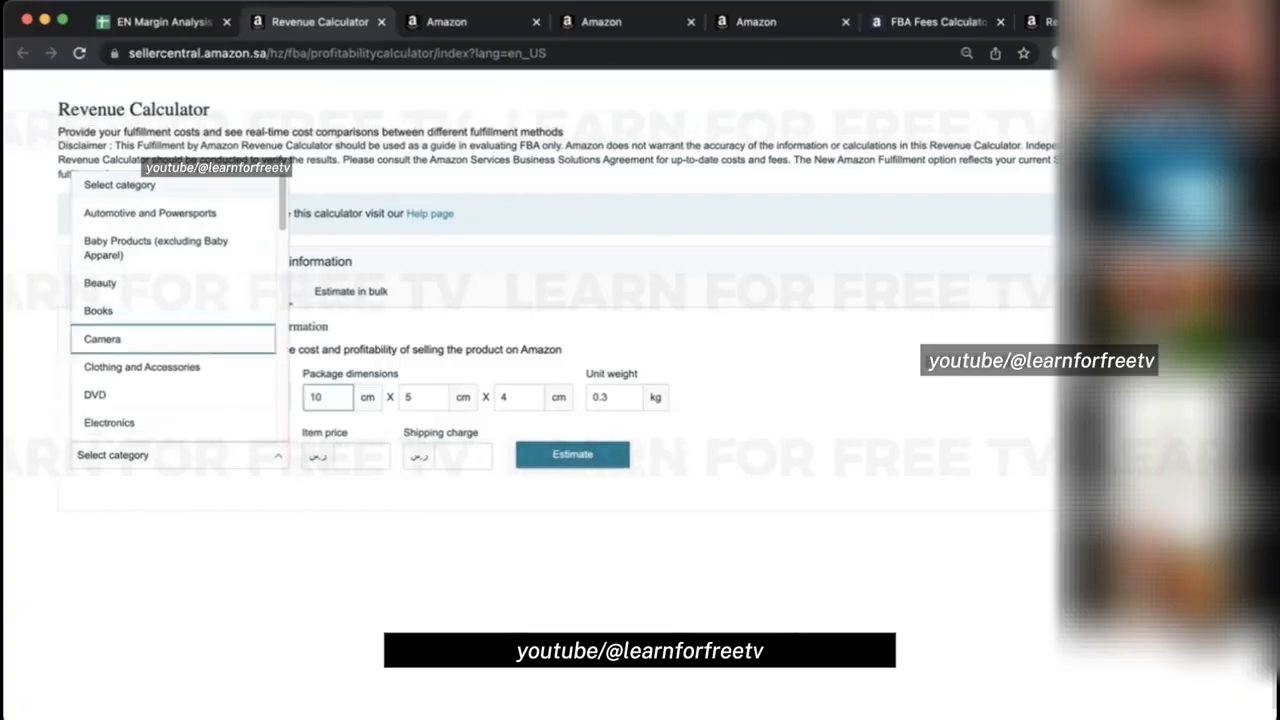
pyautogui.press('Return')
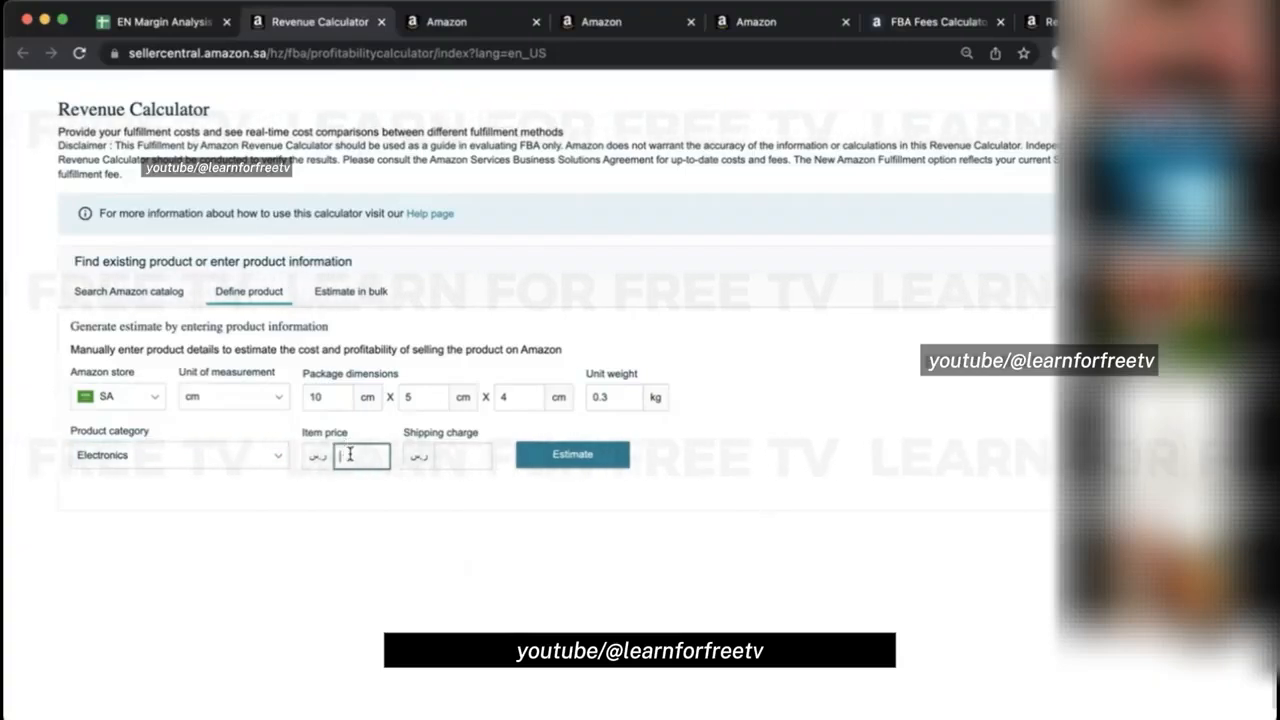
# Enter an item price of 99 and a shipping charge of 12, and generate the product's estimate.
pyautogui.click(524, 457)
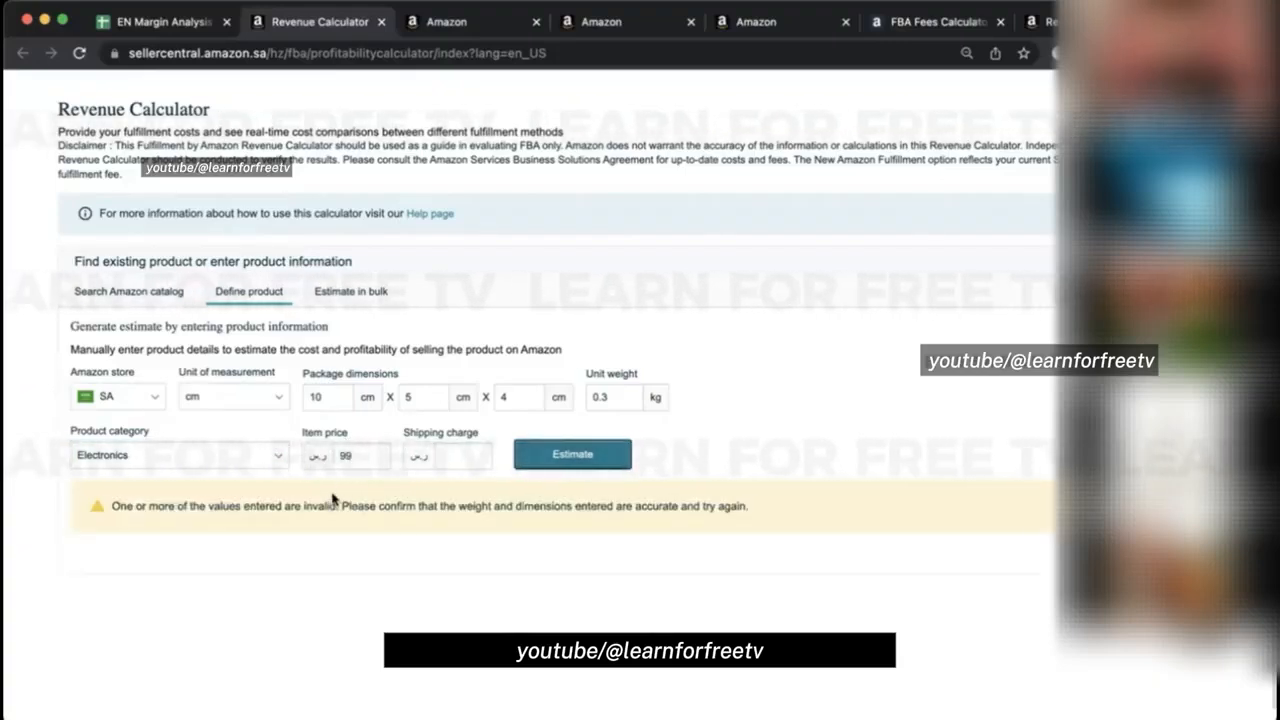
pyautogui.click(472, 452)
pyautogui.write('12')
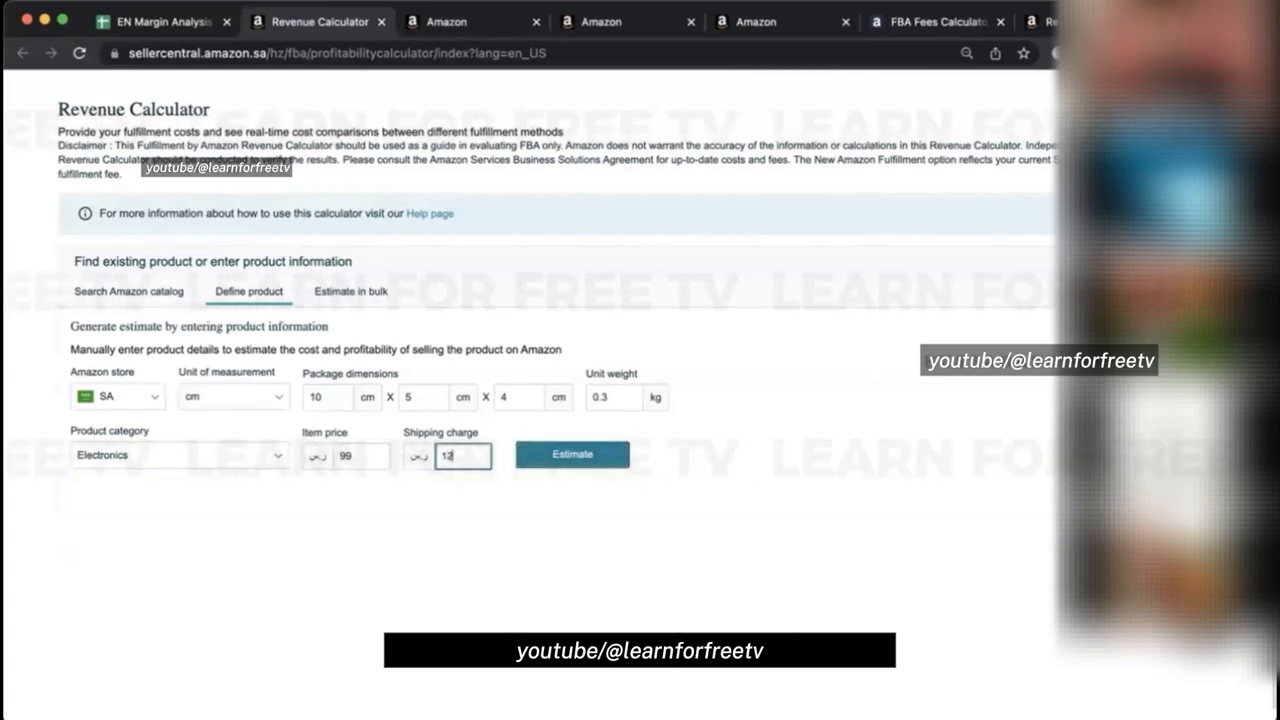
pyautogui.click(600, 461)
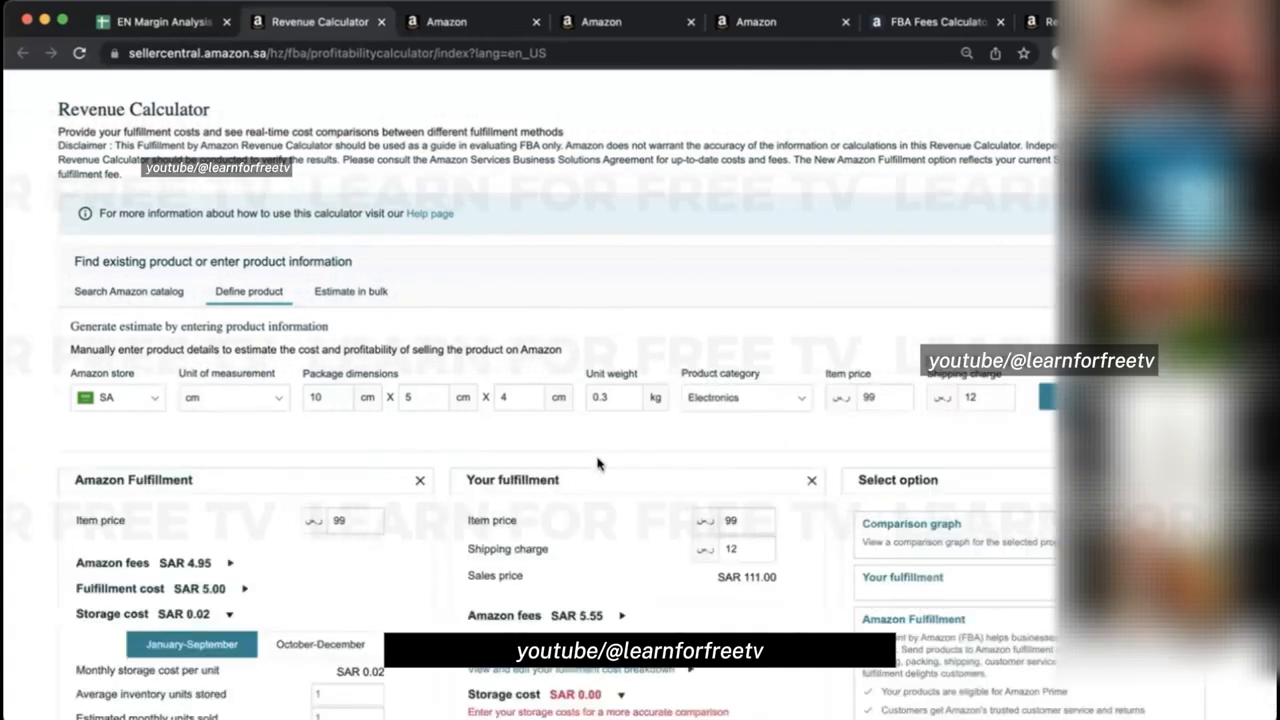
# Set the cost of goods sold under Amazon Fulfillment to 40.
pyautogui.scroll(-3, 250, 440)
pyautogui.scroll(-3, 190, 430)
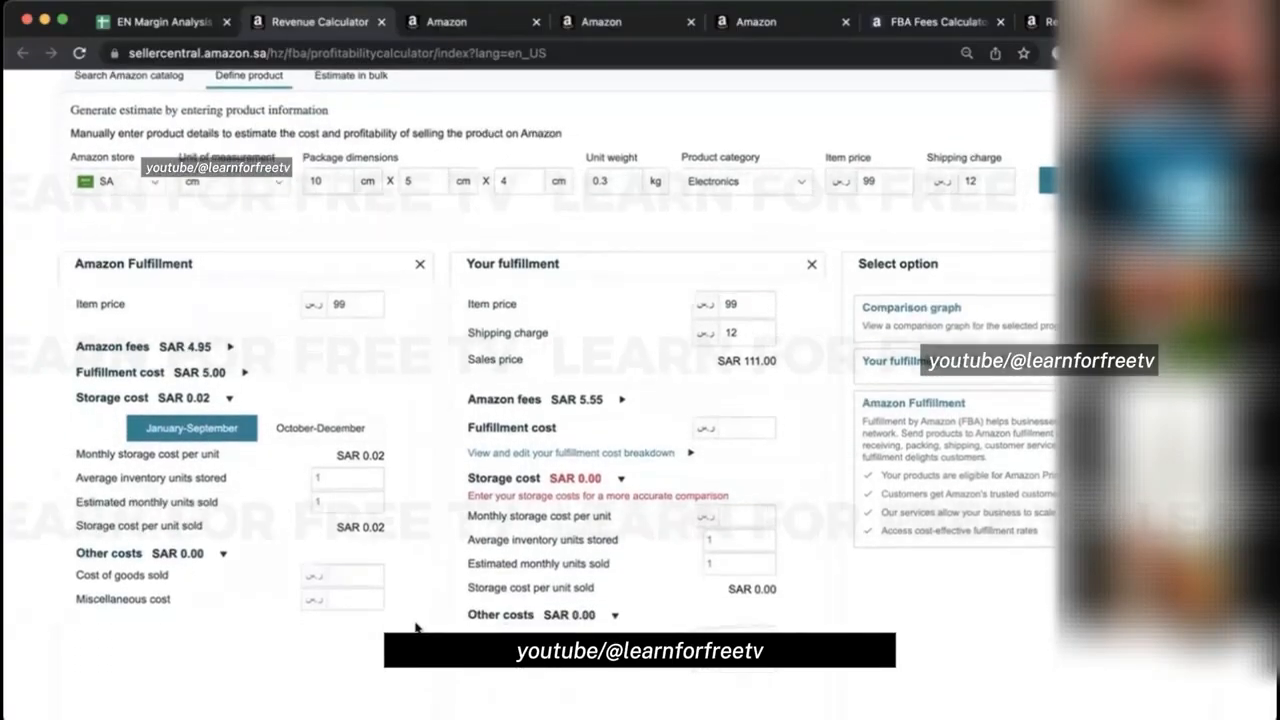
pyautogui.scroll(-4, 423, 634)
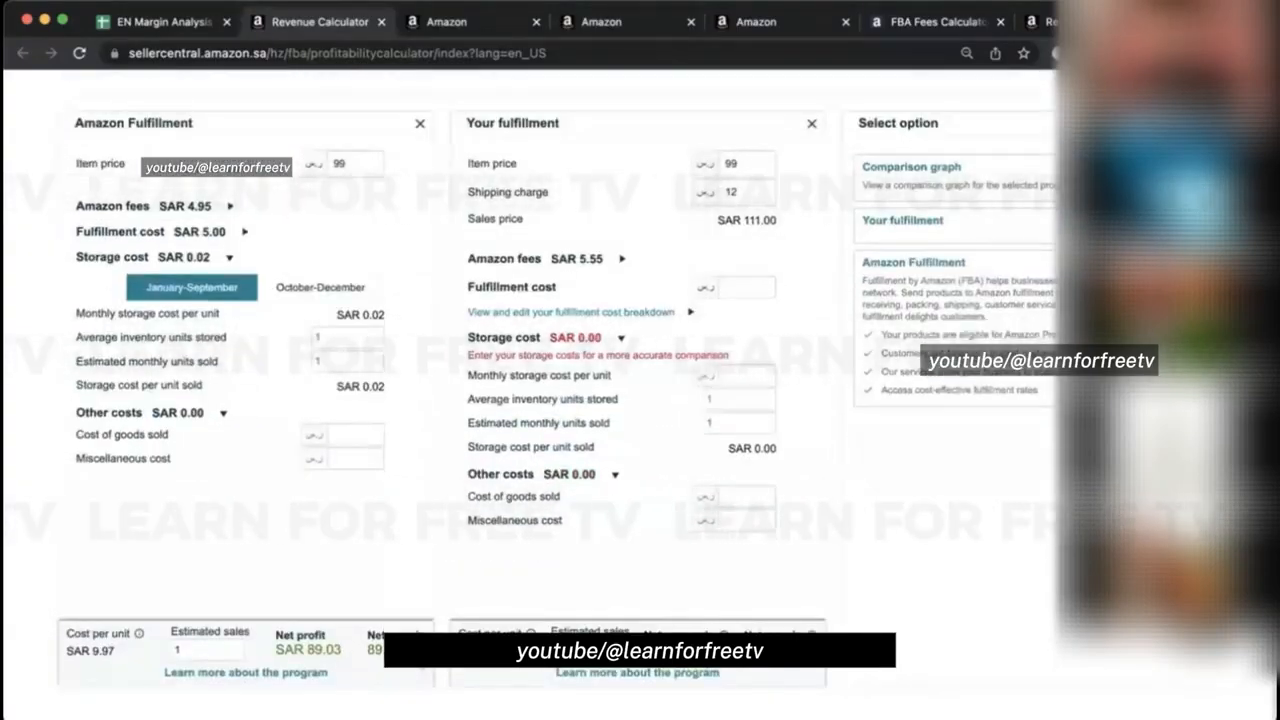
pyautogui.click(352, 435)
pyautogui.write('40')
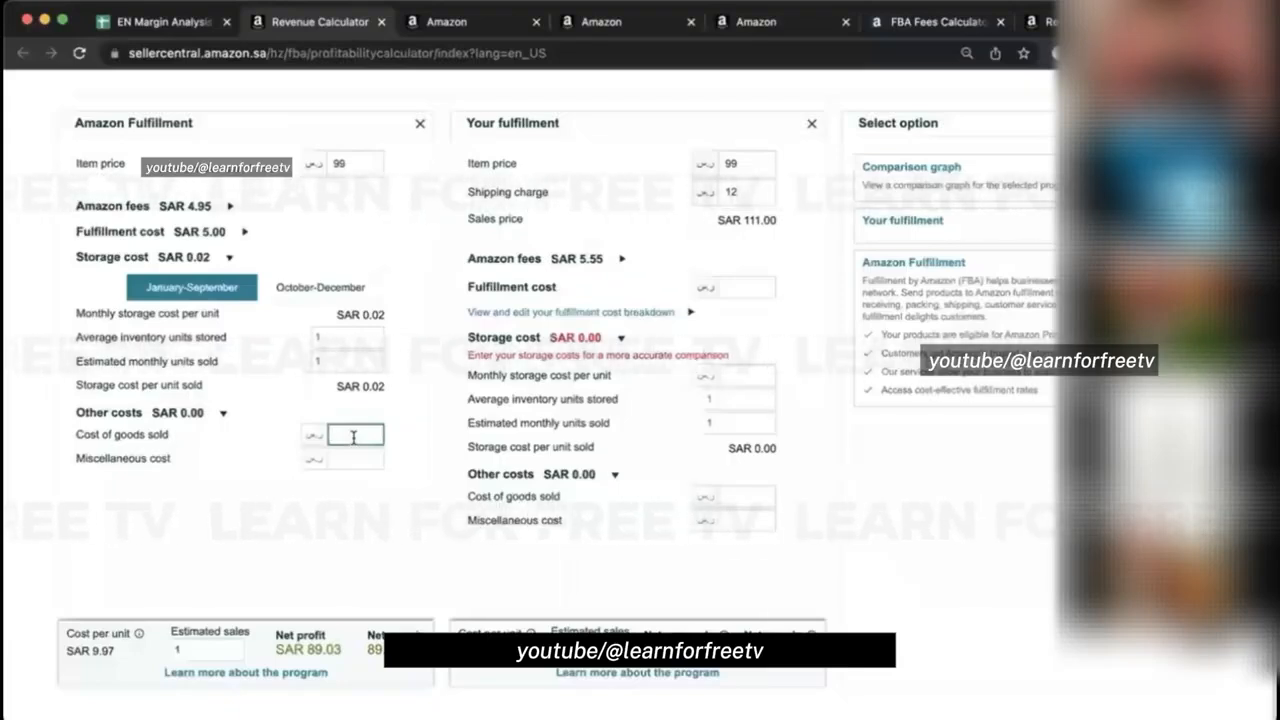
pyautogui.click(248, 472)
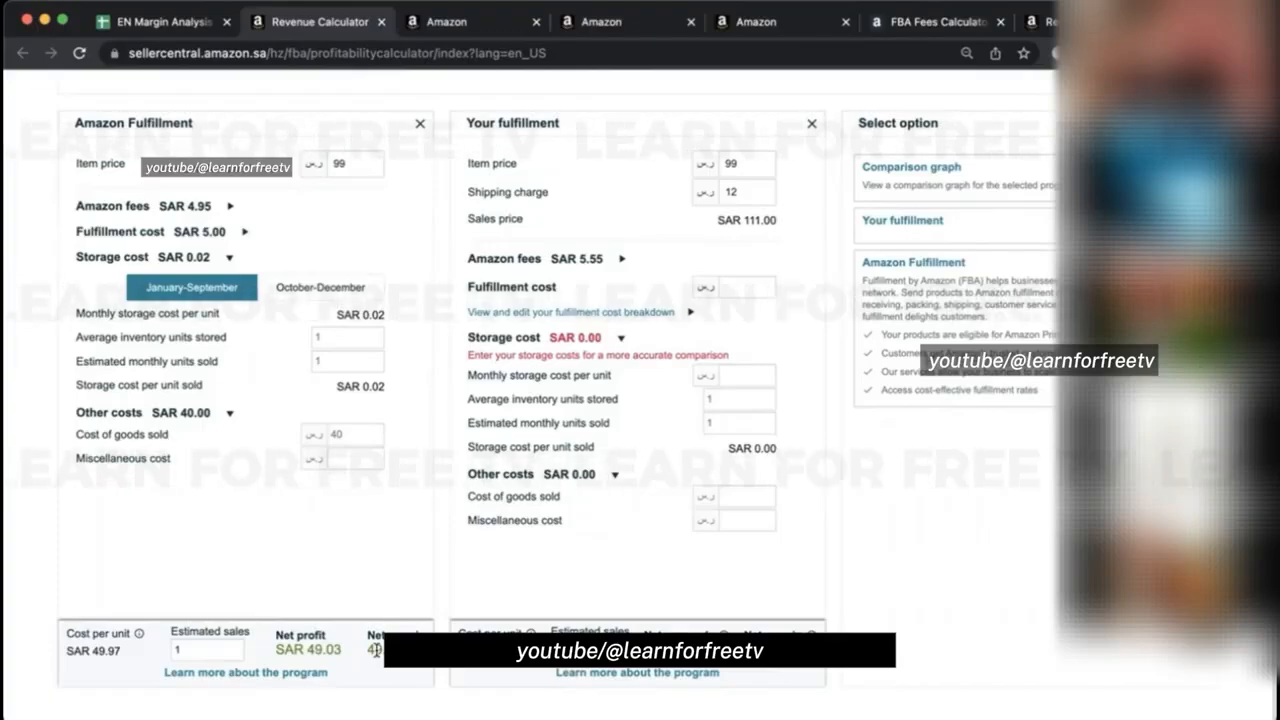
# Switch the product selection back to the Amazon catalog search and ready its product search field.
pyautogui.scroll(5, 443, 442)
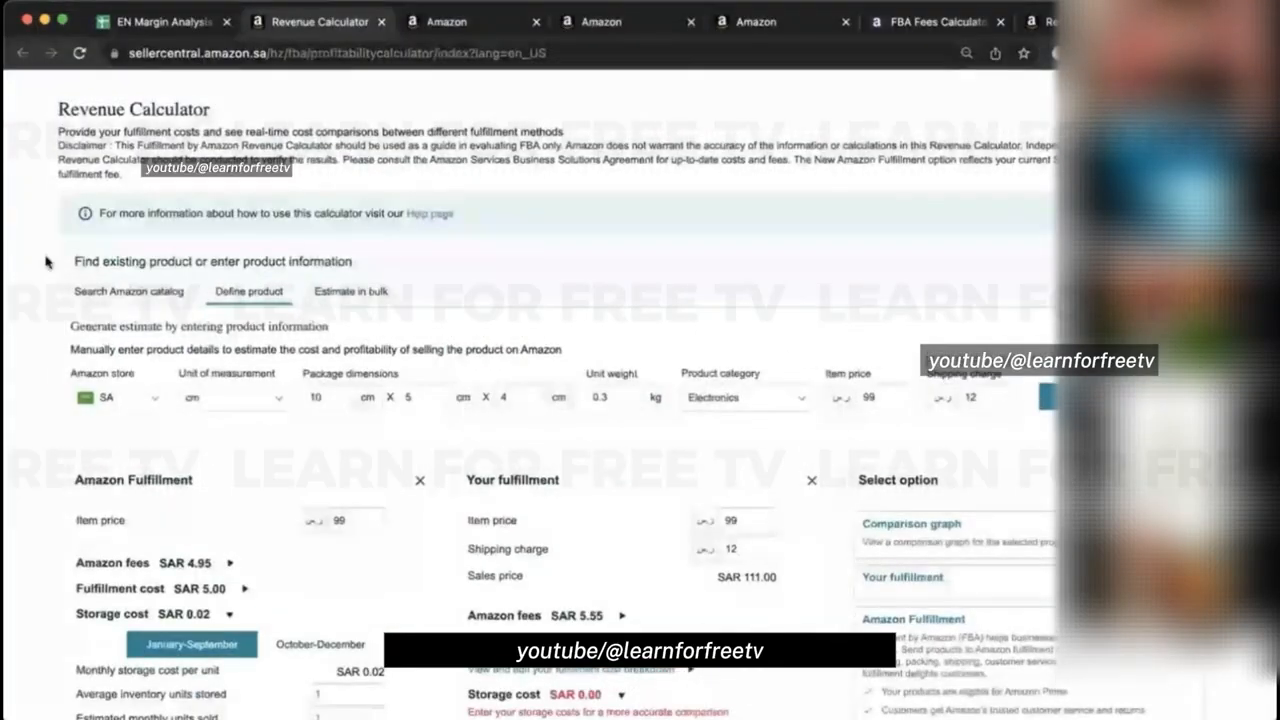
pyautogui.click(127, 290)
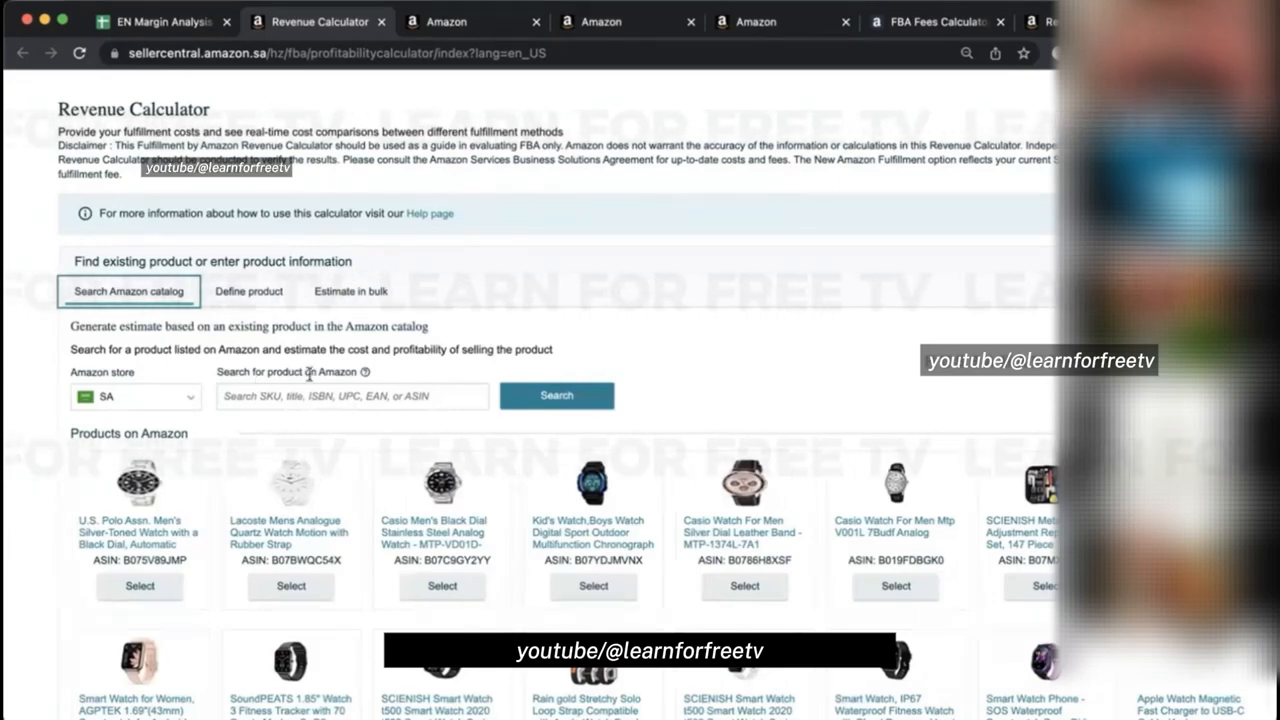
pyautogui.click(342, 395)
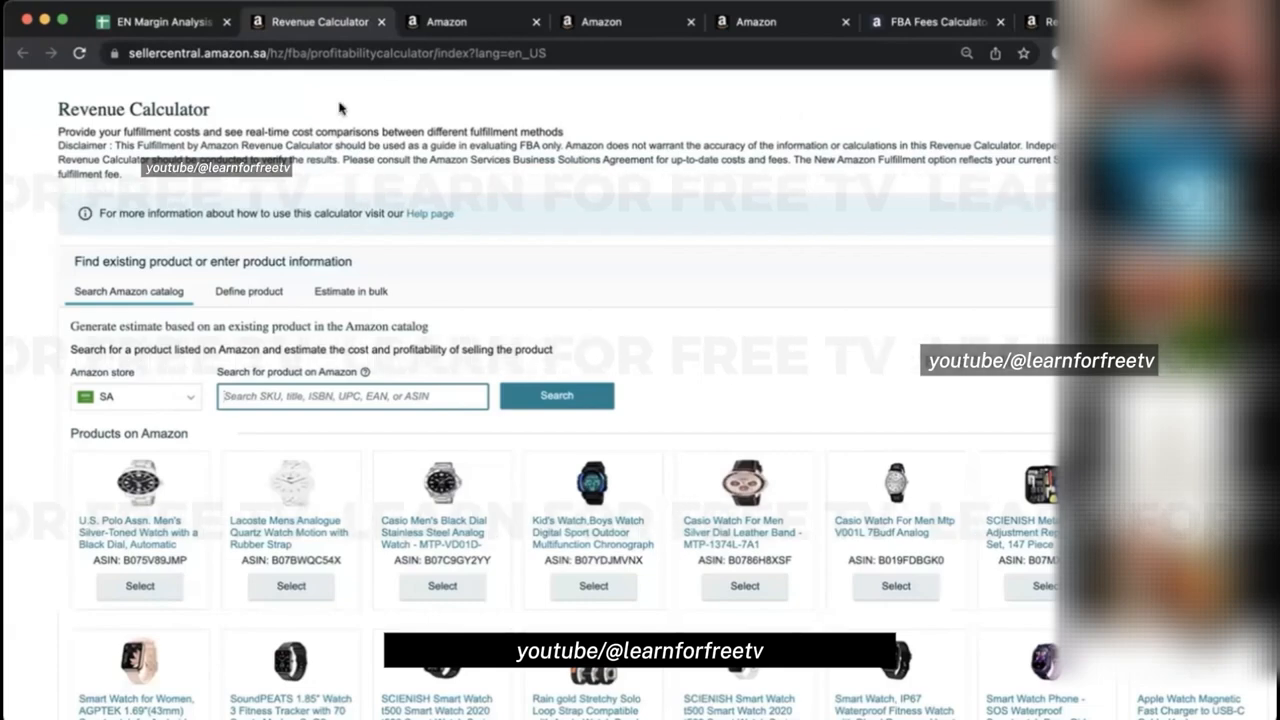
# Switch to the EN Margin Analysis spreadsheet, view the Margins FBA sheet and return to the Fee Types sheet.
pyautogui.click(160, 21)
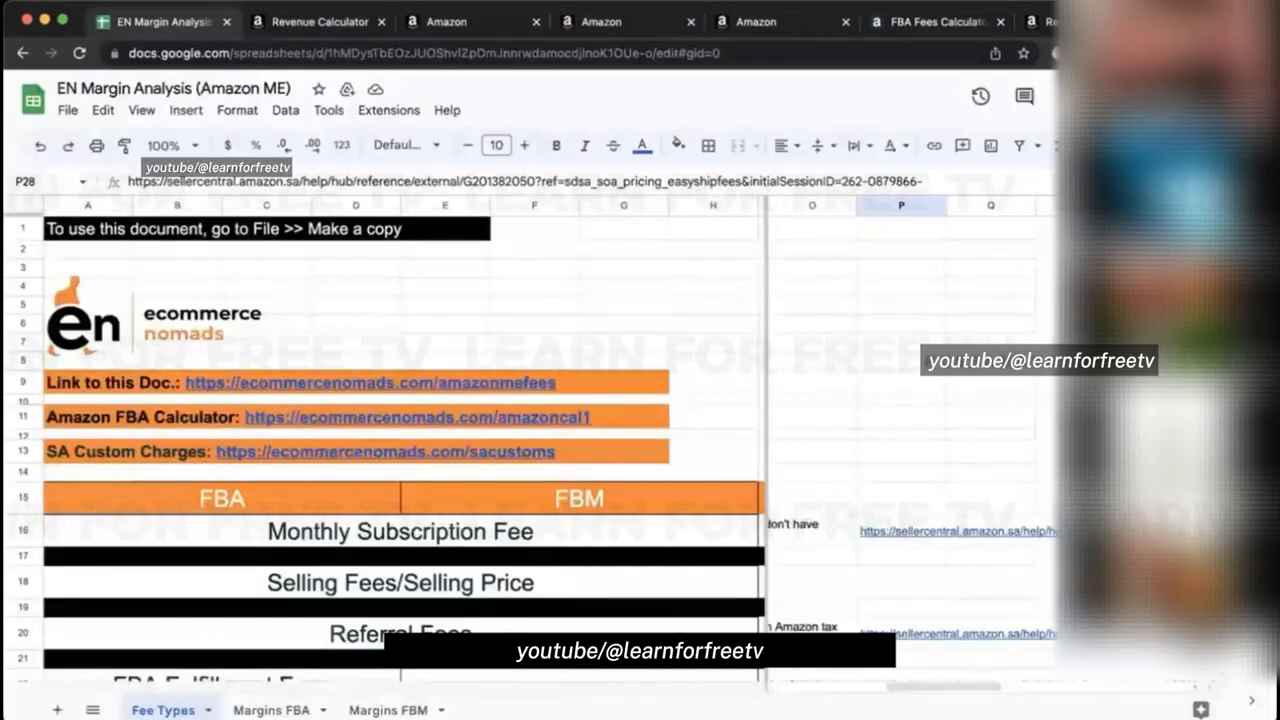
pyautogui.click(272, 710)
pyautogui.scroll(3, 338, 360)
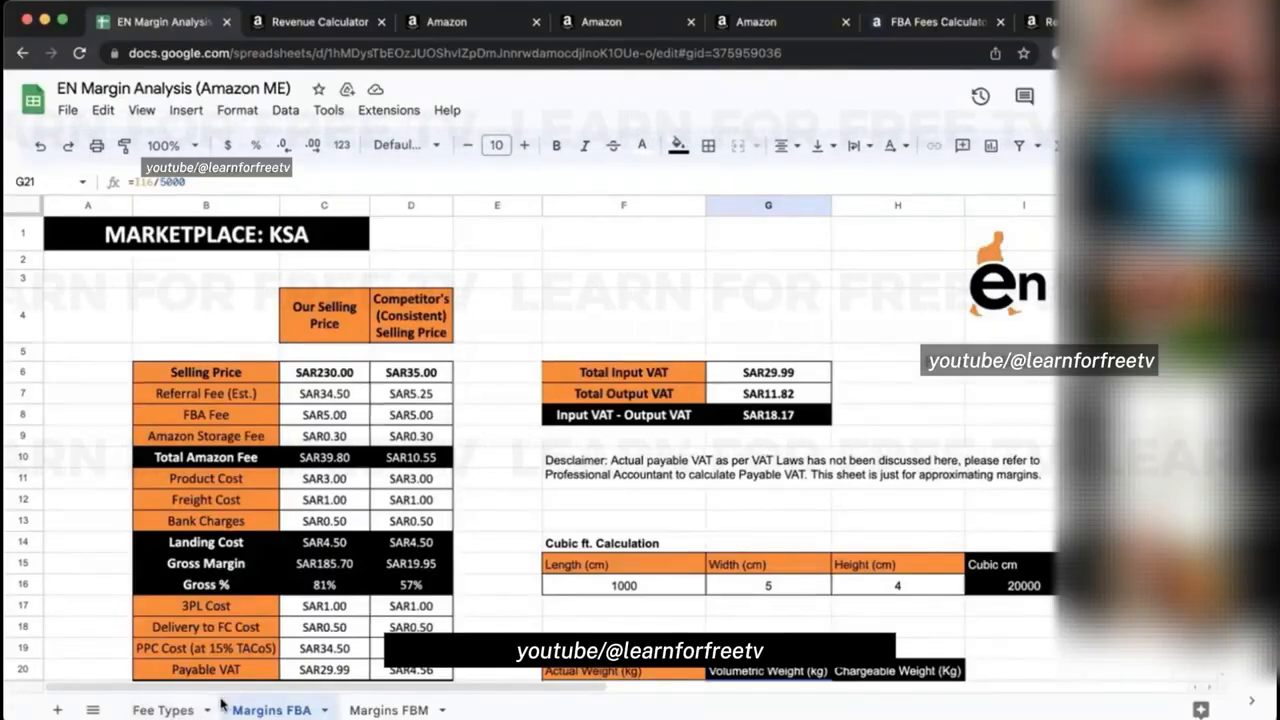
pyautogui.click(163, 710)
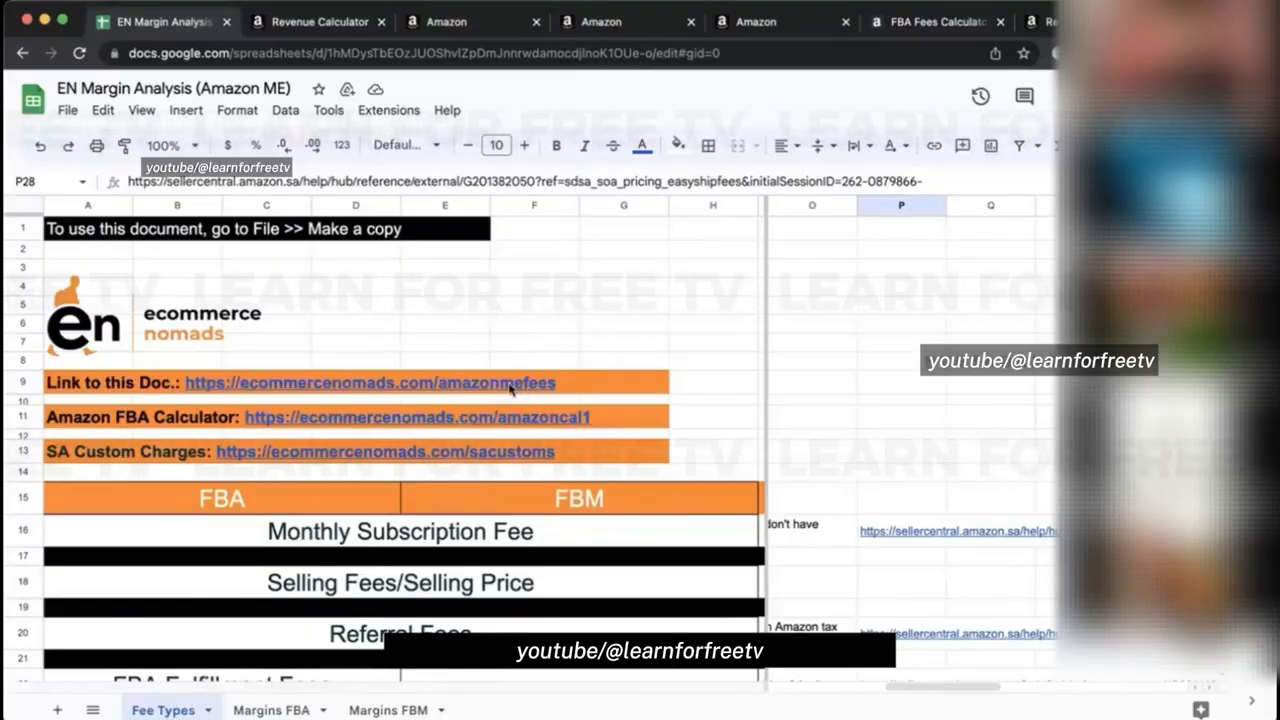
# Open the document's own link from the Fee Types sheet and close the resulting page.
pyautogui.moveTo(513, 388)
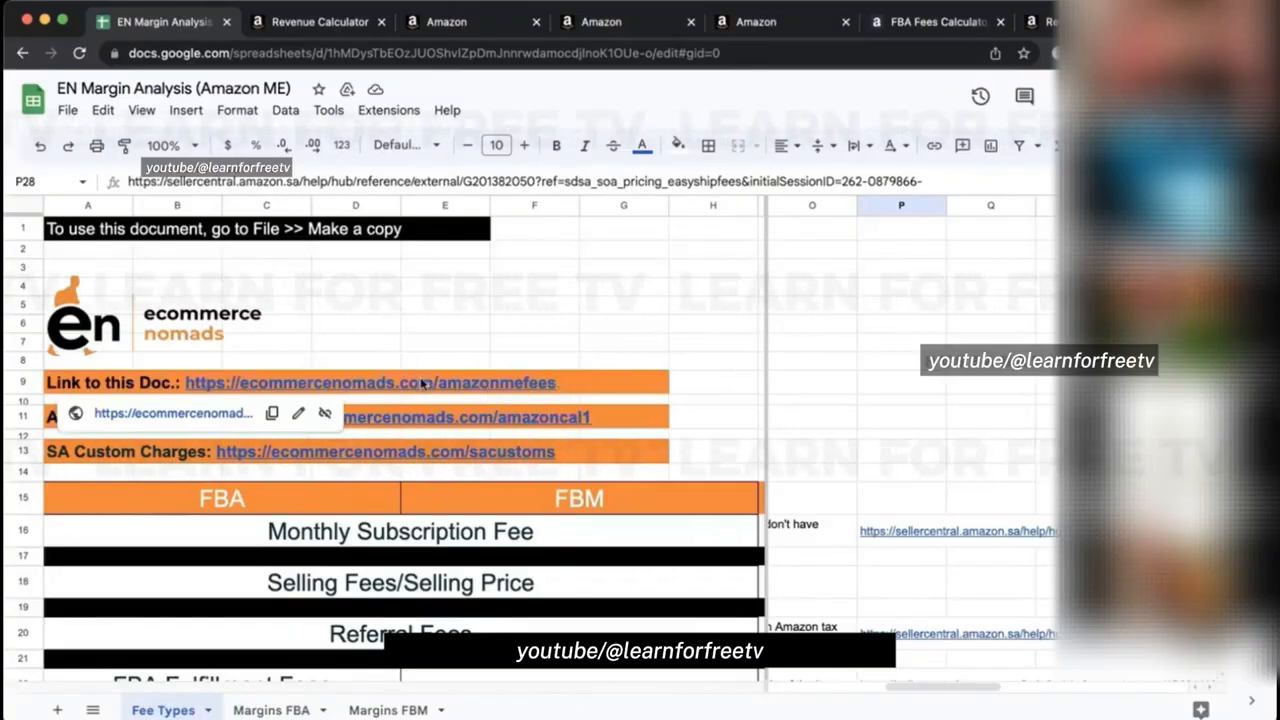
pyautogui.click(230, 422)
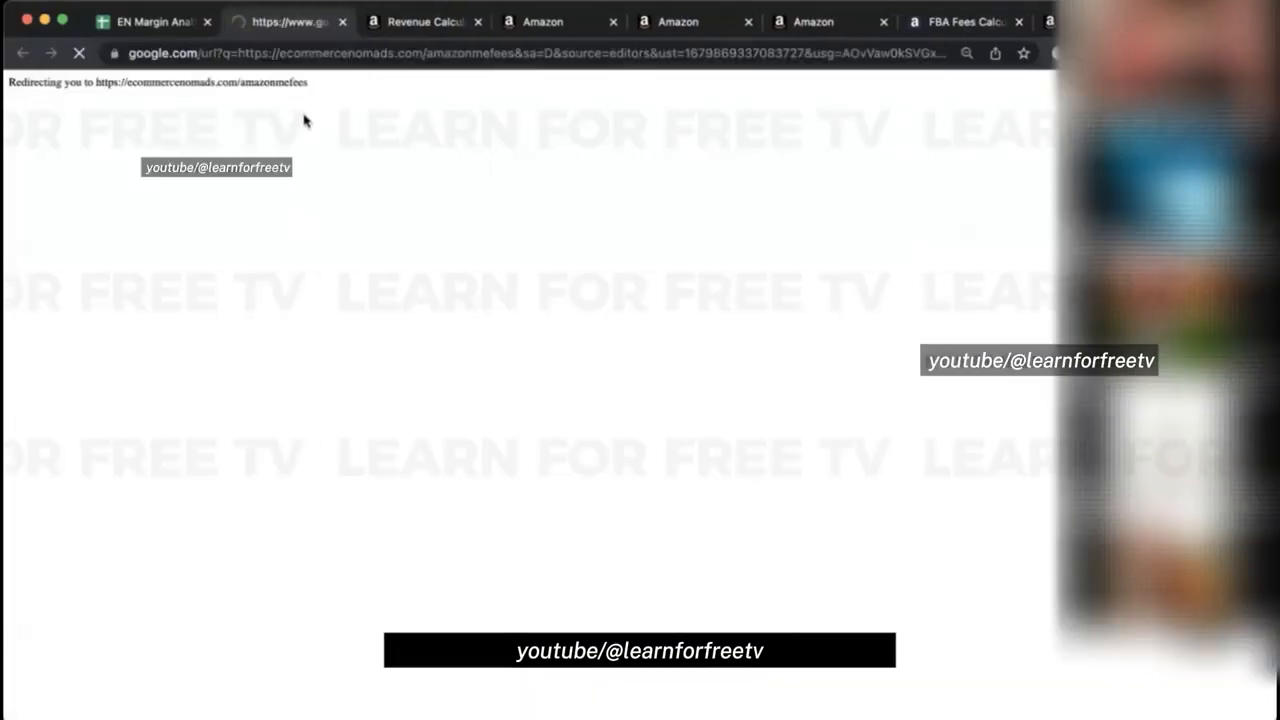
pyautogui.click(340, 23)
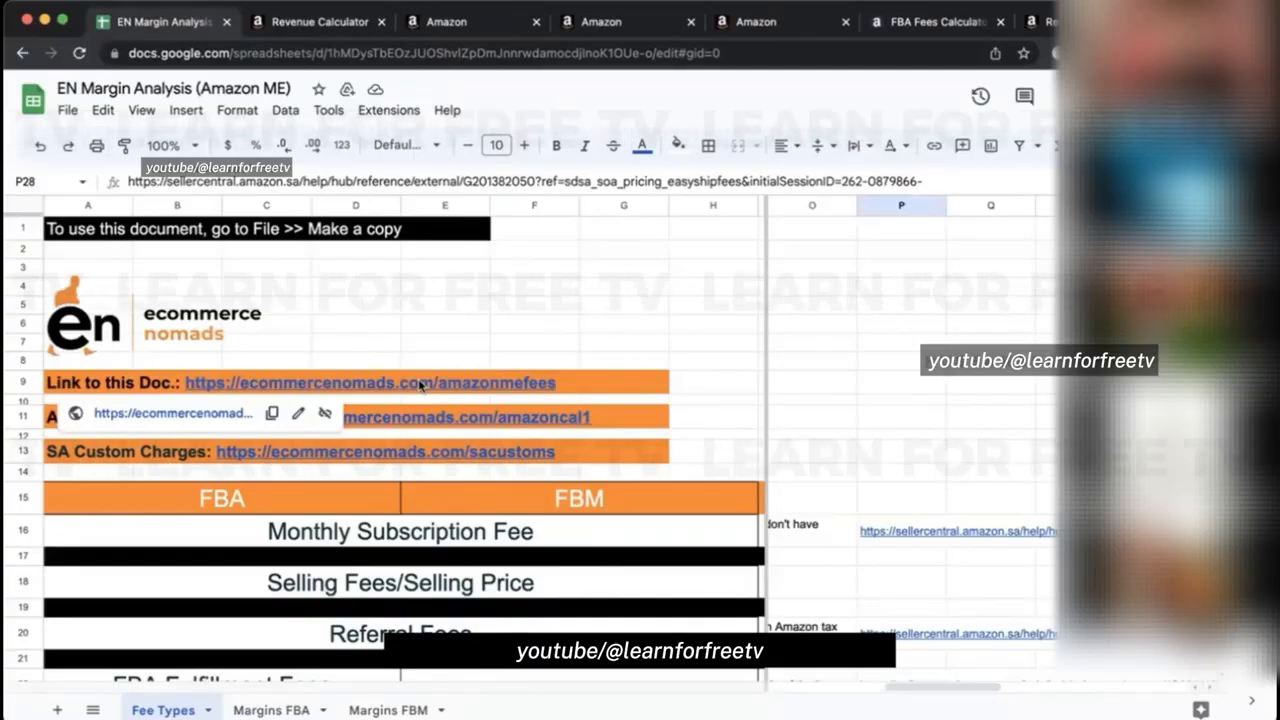
# Highlight the copy instruction in row 1 and view the Make a copy option without running it.
pyautogui.click(50, 230)
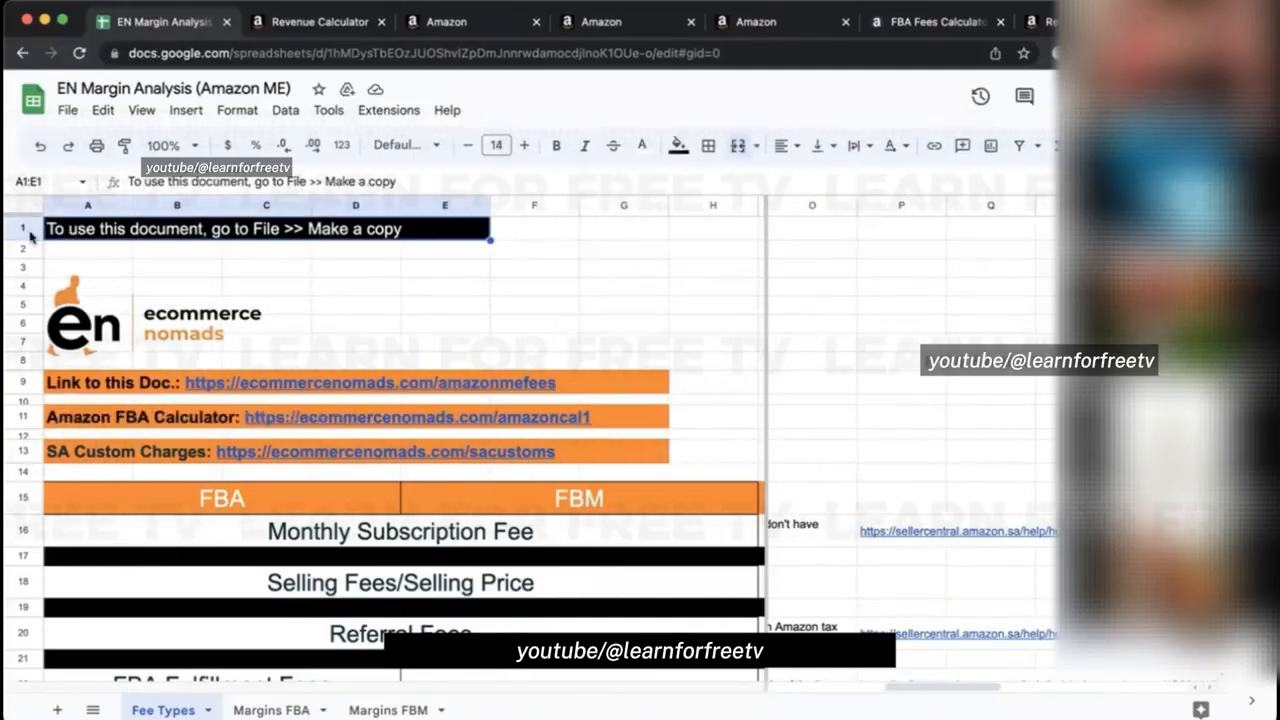
pyautogui.click(28, 230)
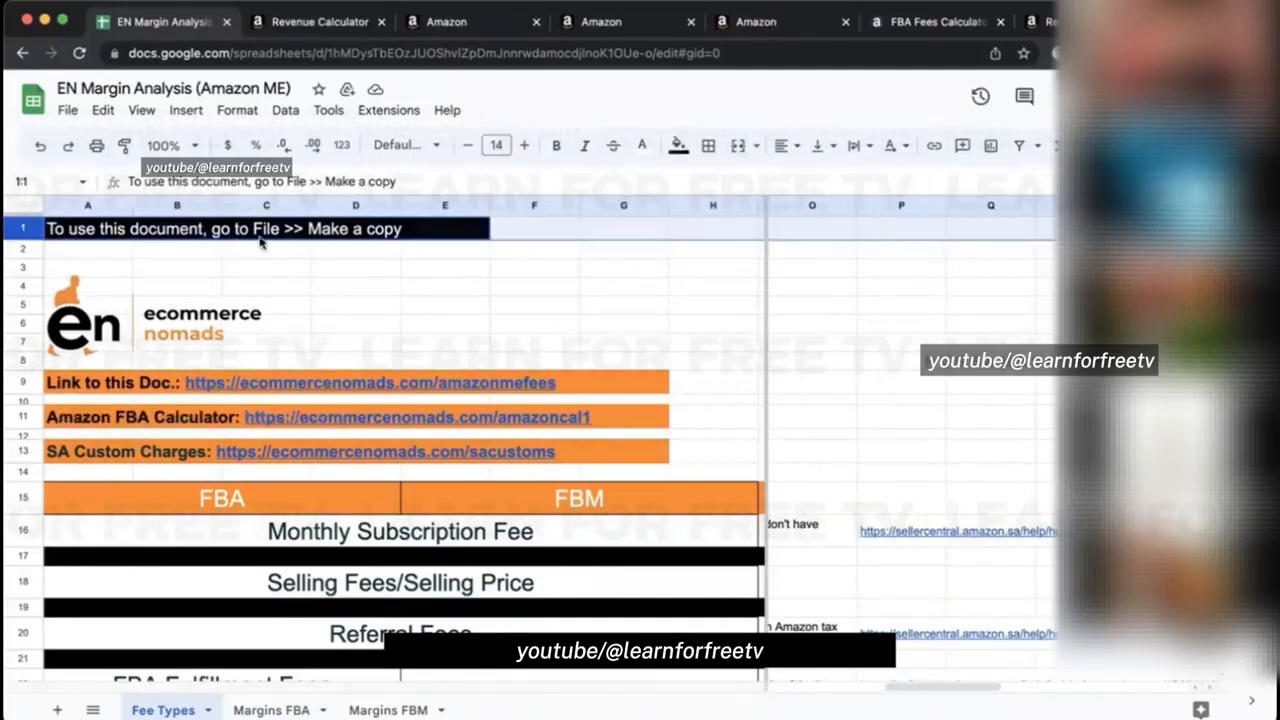
pyautogui.click(68, 112)
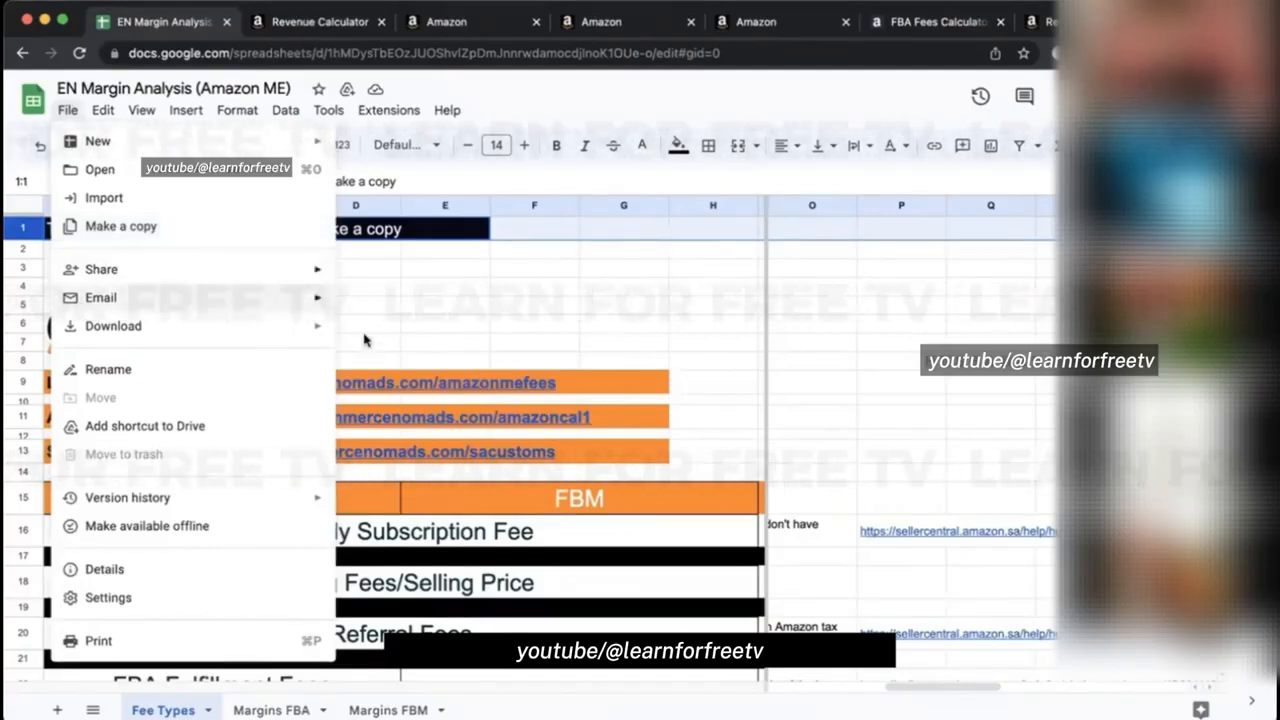
pyautogui.click(534, 342)
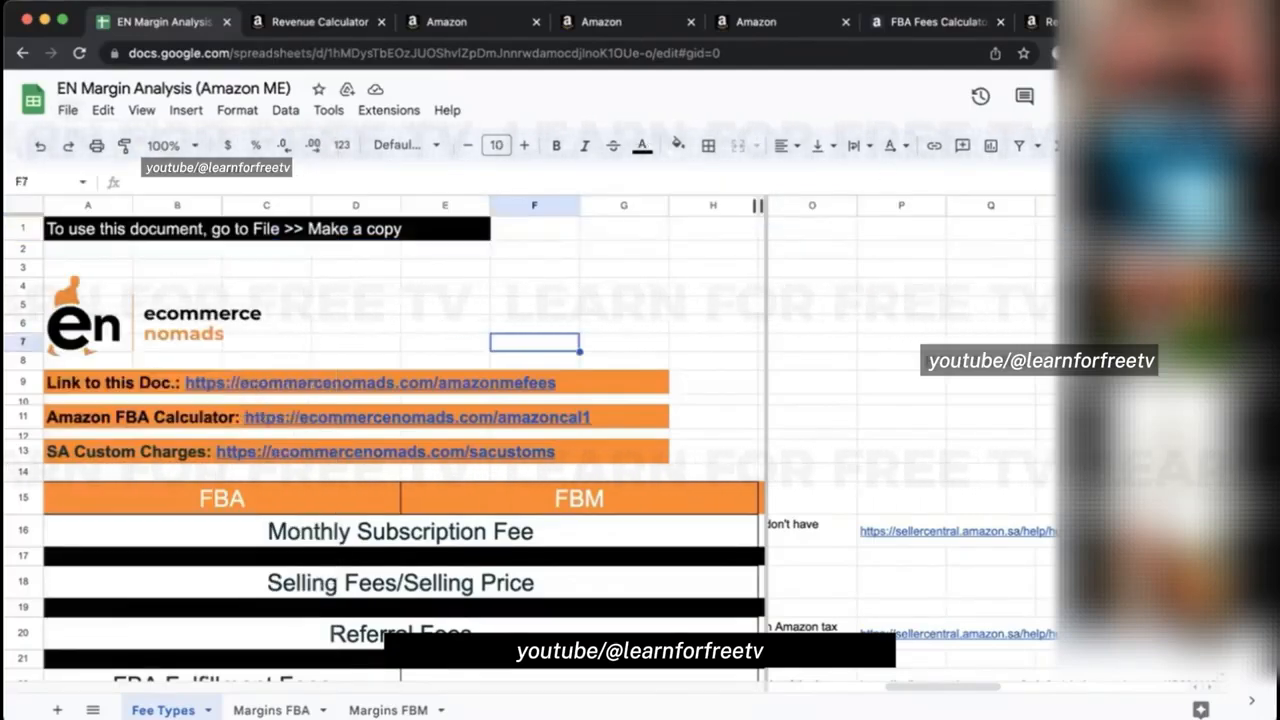
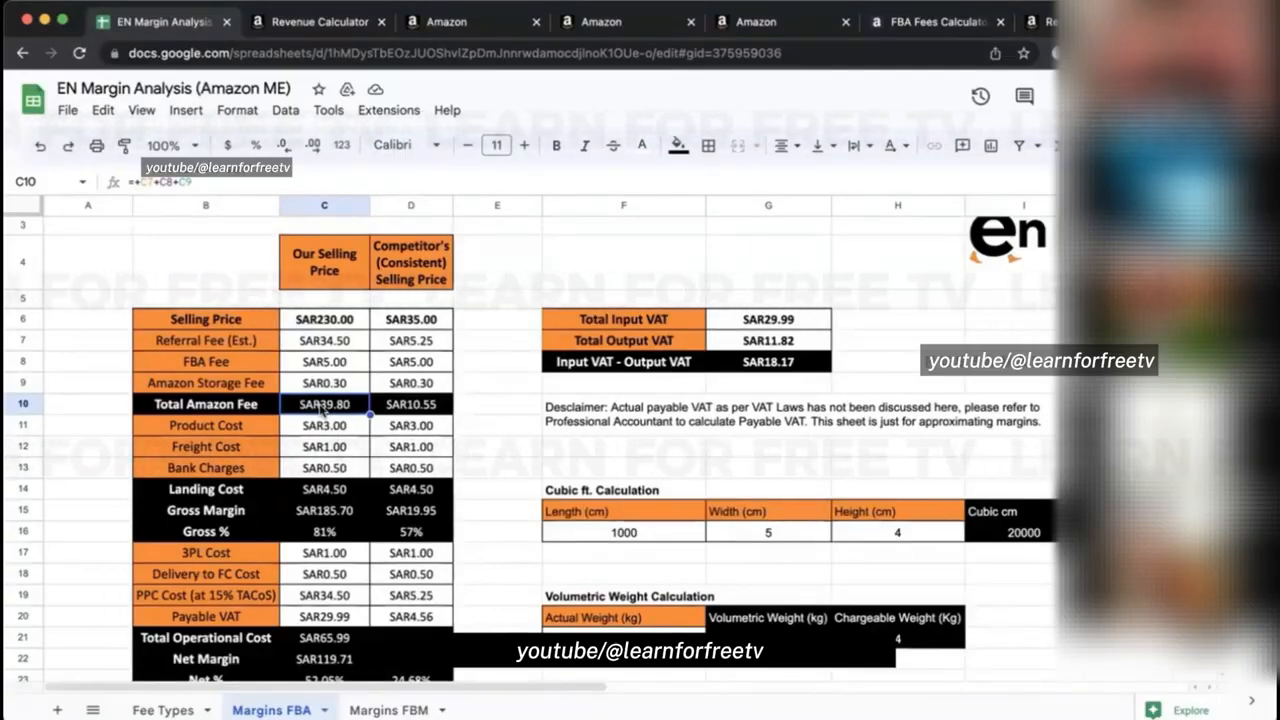
# In the Margins FBA sheet, inspect our selling price and clear the estimated referral fee in C7.
pyautogui.click(252, 327)
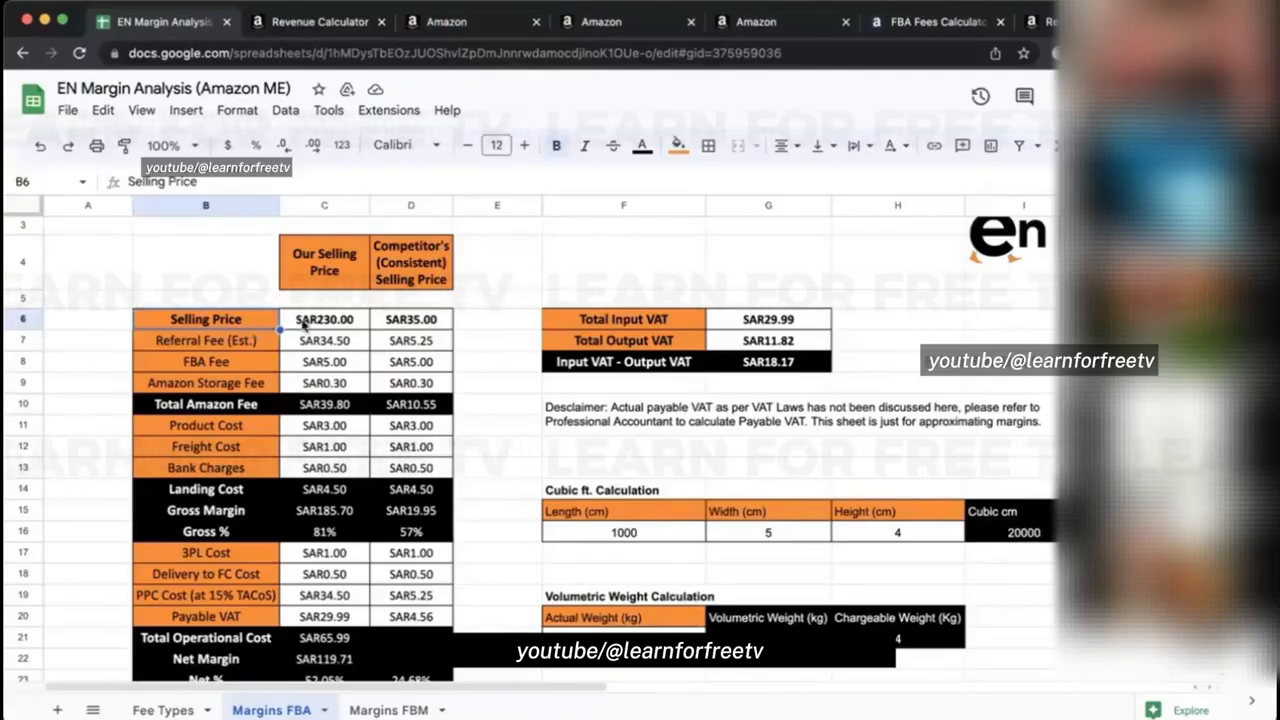
pyautogui.click(303, 322)
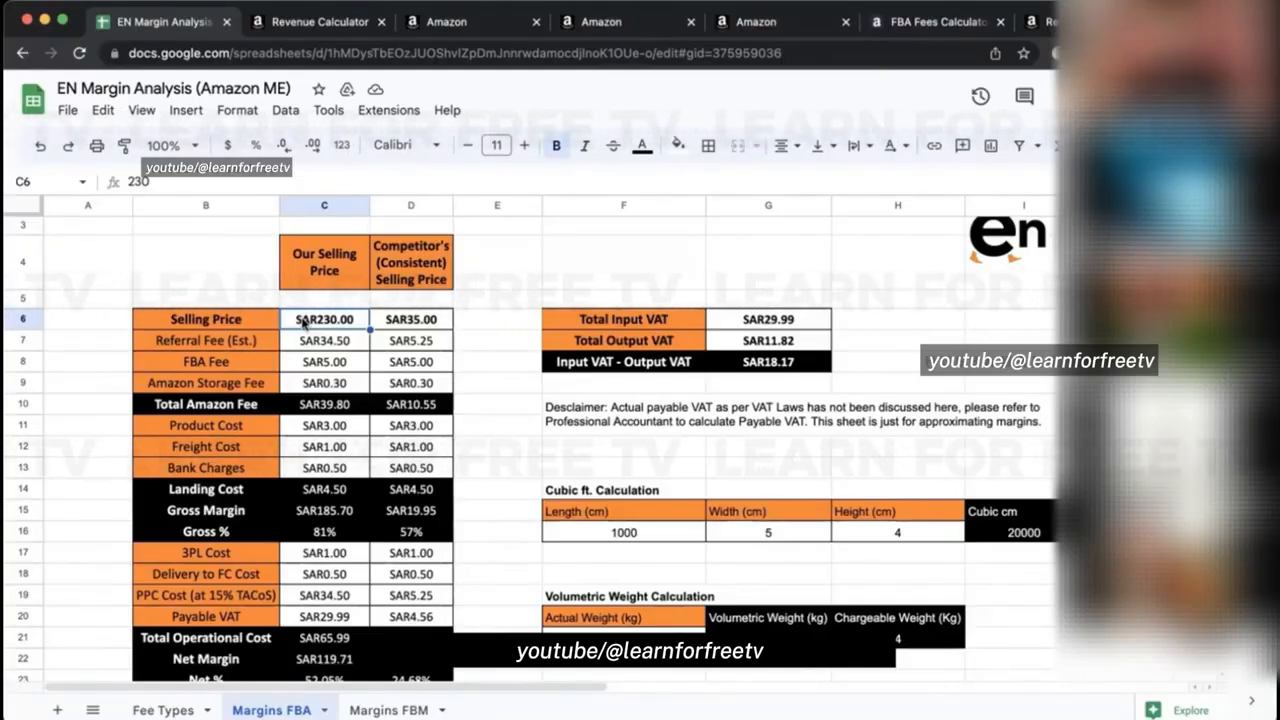
pyautogui.press('Down')
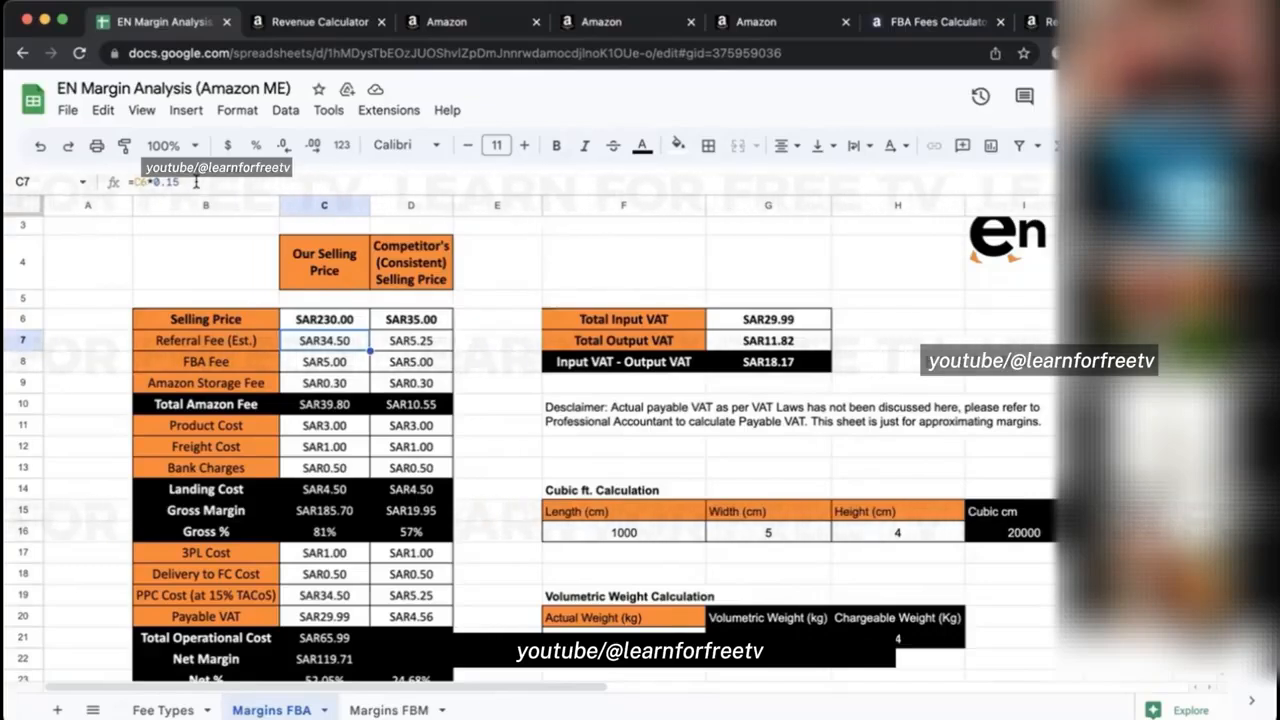
pyautogui.press('Delete')
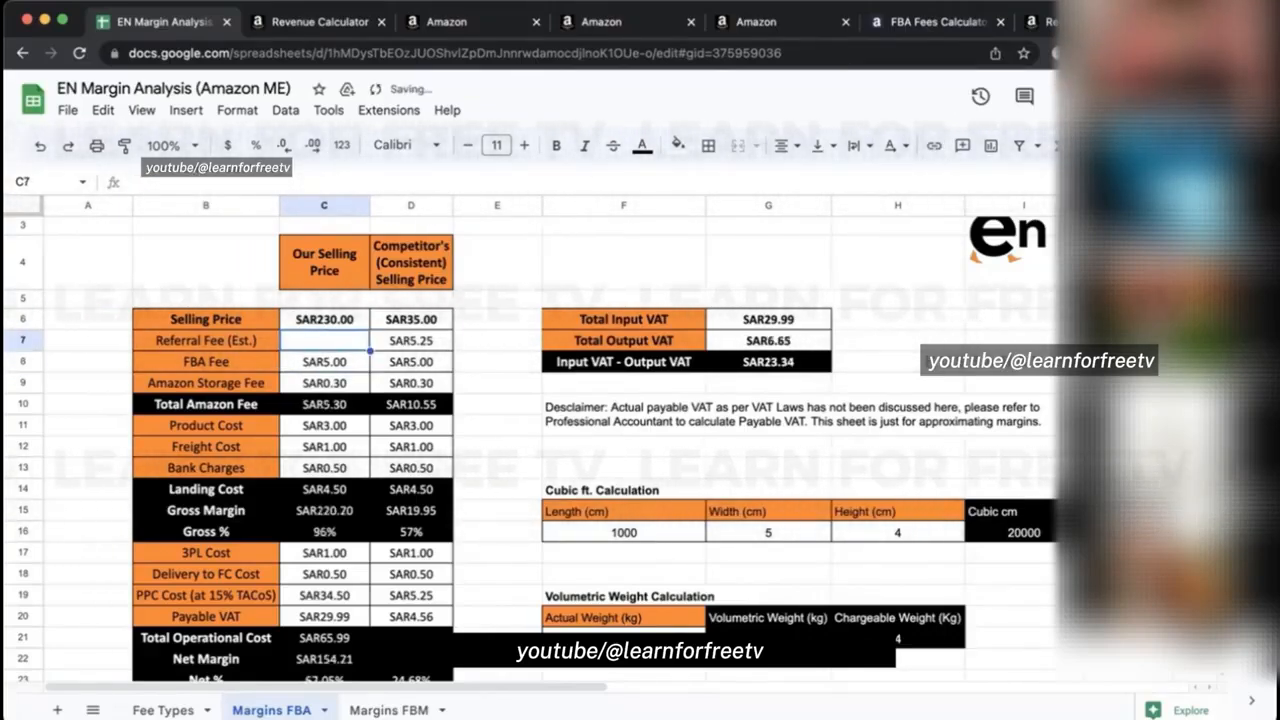
# Switch to the Revenue Calculator and generate a fee estimate for the U.S. Polo Assn. men's silver-toned watch from the catalog.
pyautogui.click(320, 21)
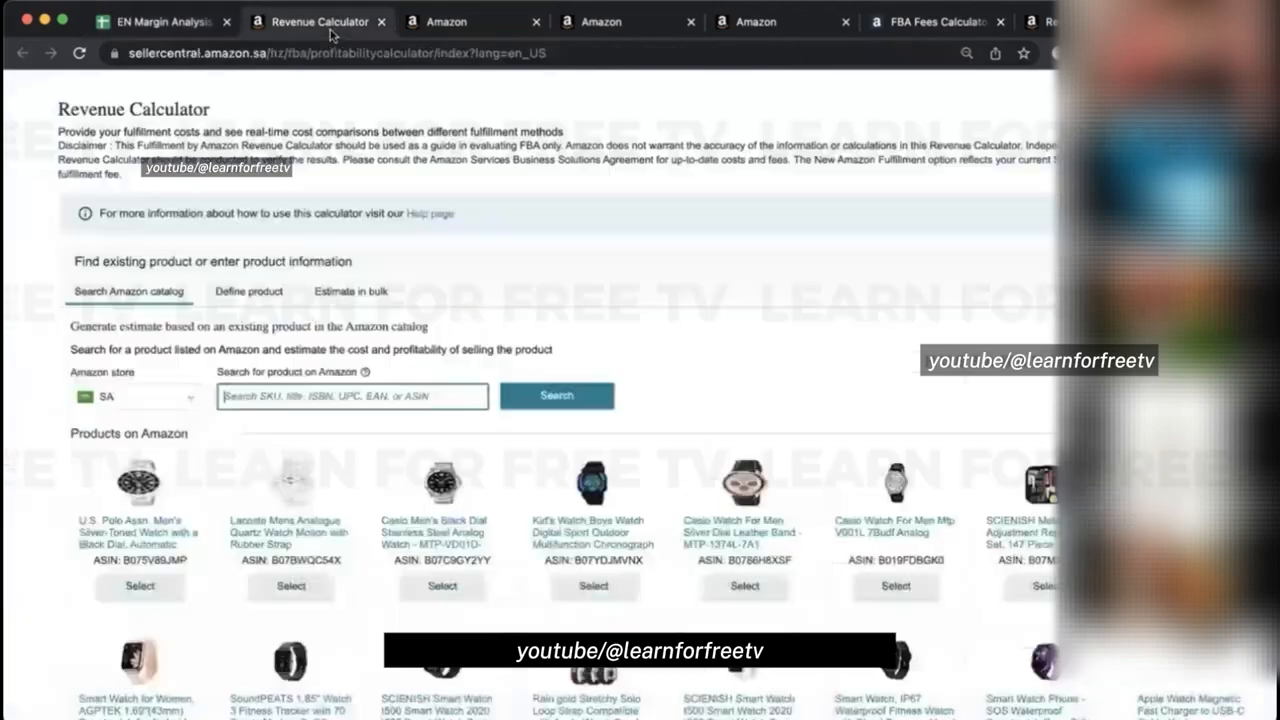
pyautogui.scroll(-1, 245, 458)
pyautogui.scroll(-4, 245, 458)
pyautogui.scroll(5, 252, 475)
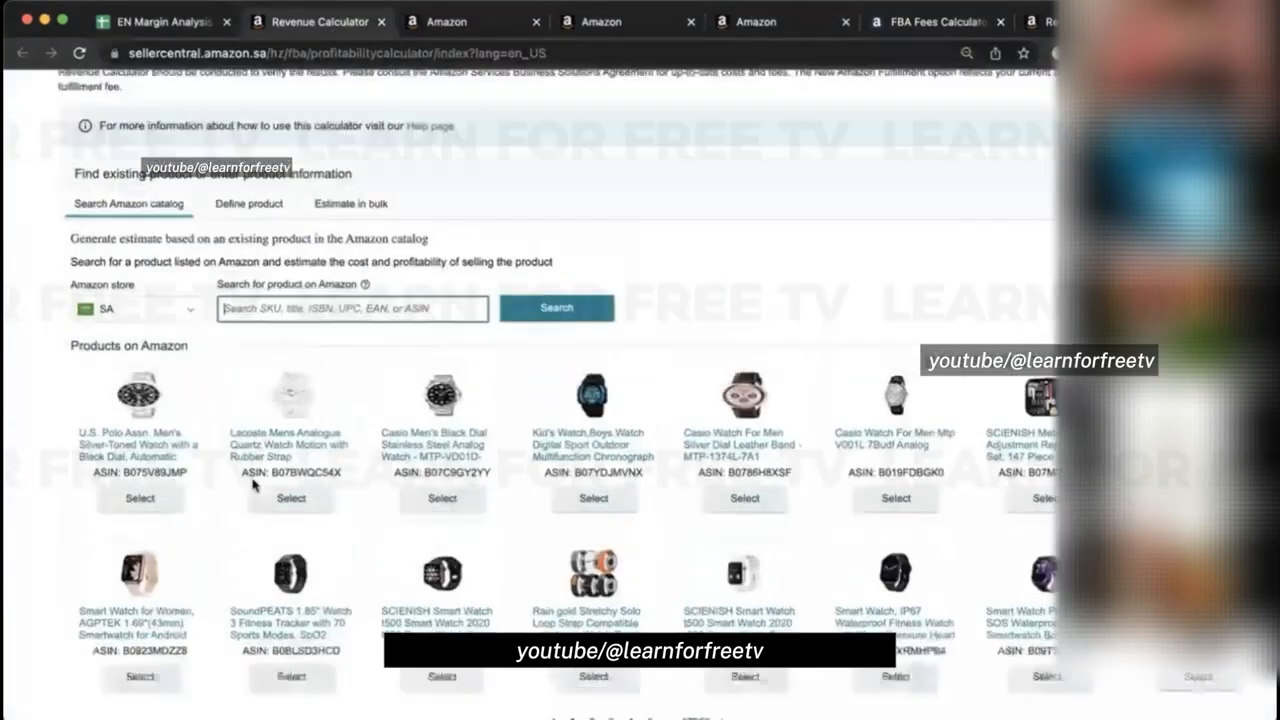
pyautogui.click(140, 586)
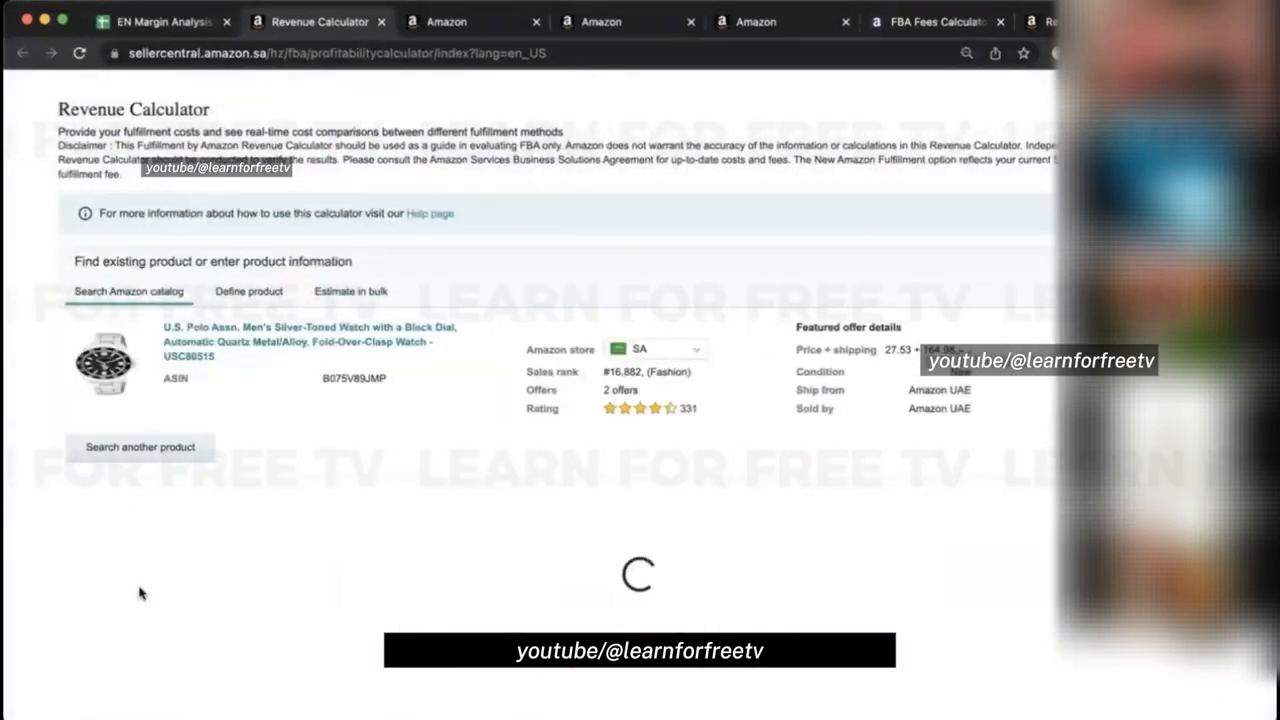
pyautogui.scroll(-1, 180, 556)
pyautogui.scroll(-4, 181, 557)
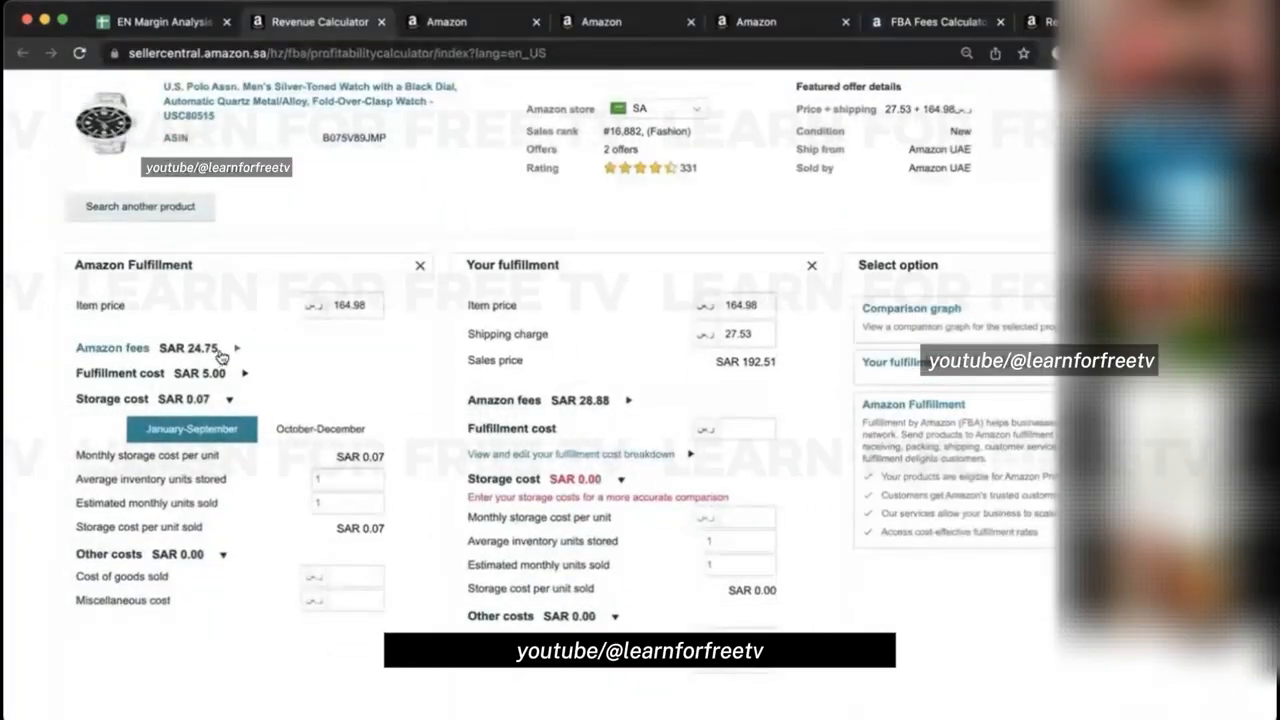
# Back in the Margins FBA sheet, set the referral fee to 24.75 and the selling price to 199 under Our Selling Price.
pyautogui.click(188, 28)
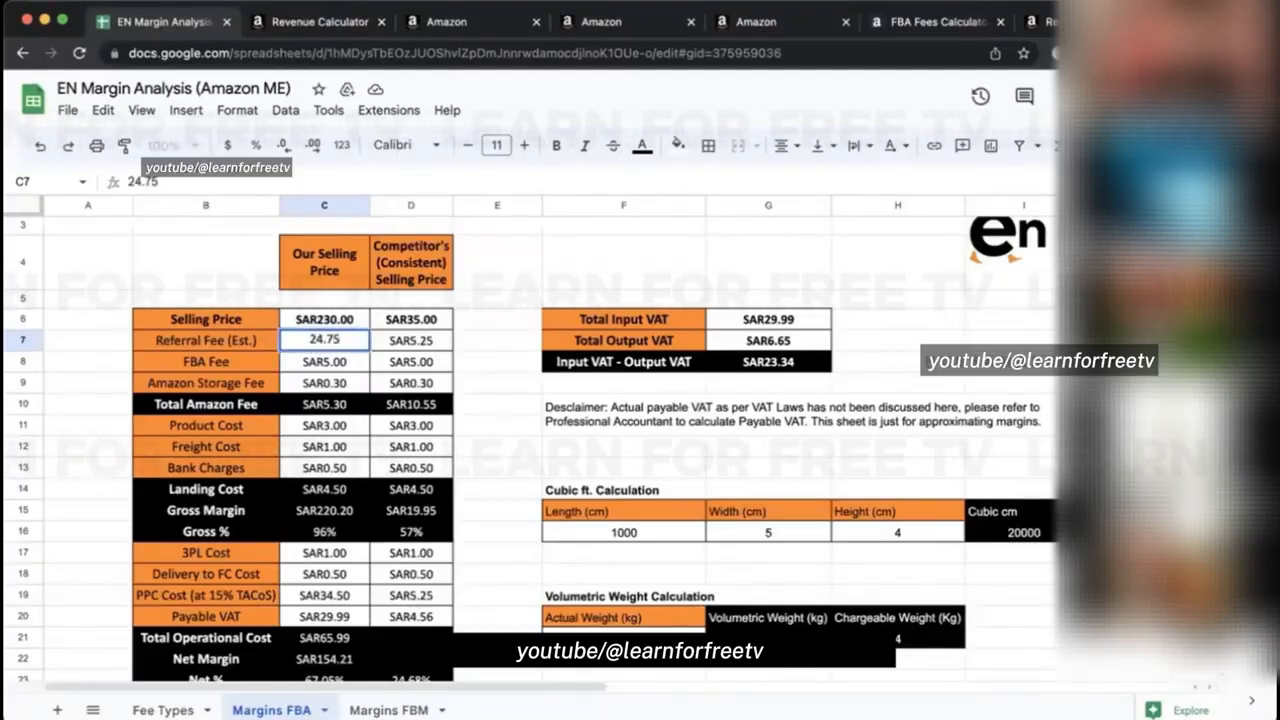
pyautogui.press('Up')
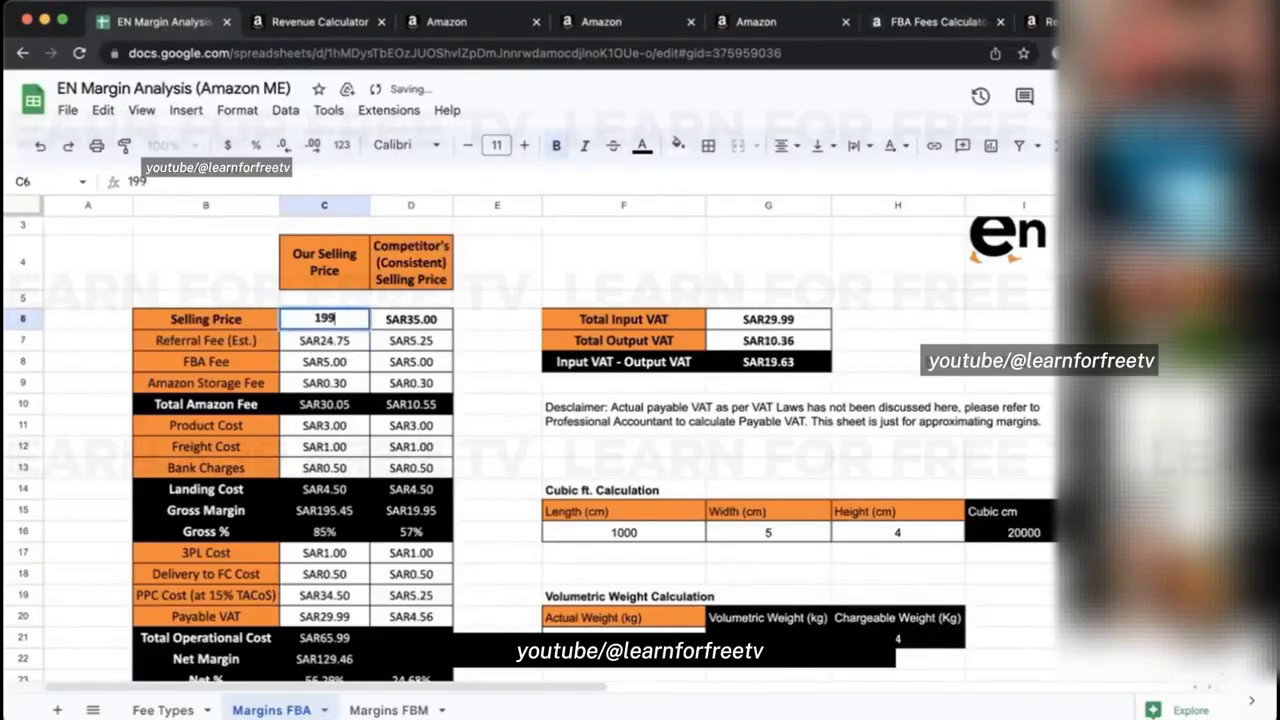
pyautogui.press('Return')
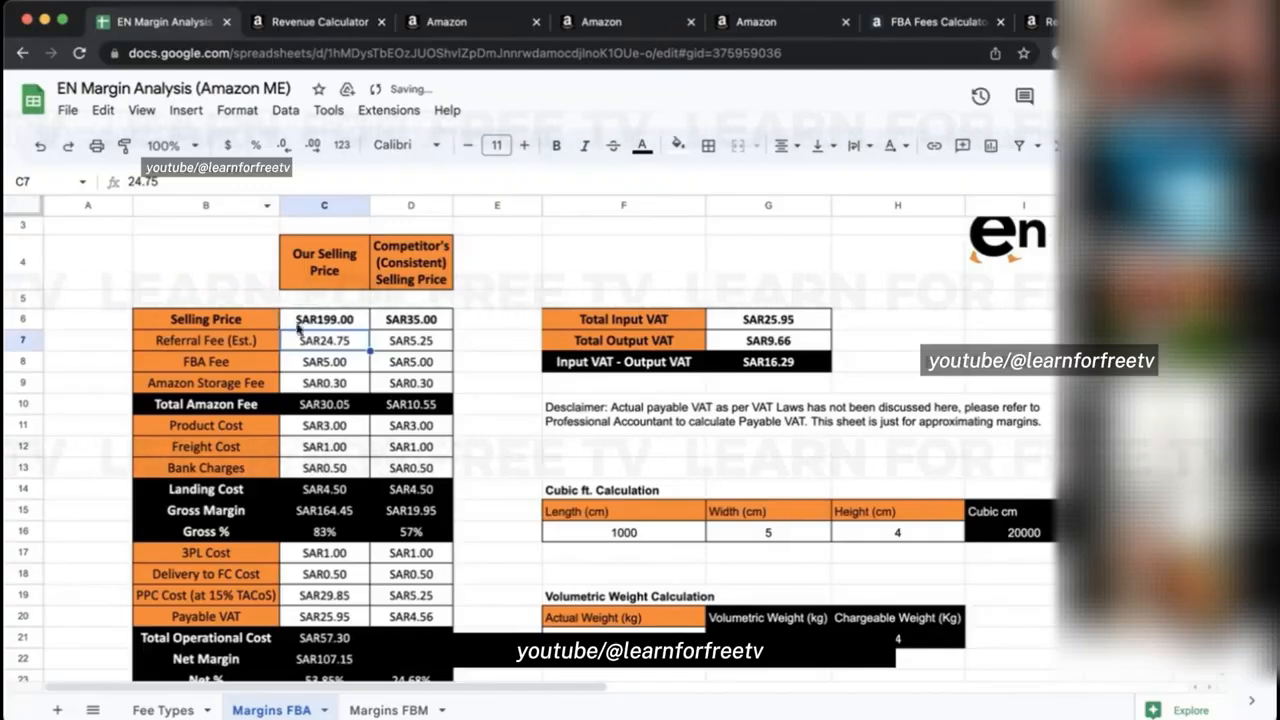
pyautogui.press('Down')
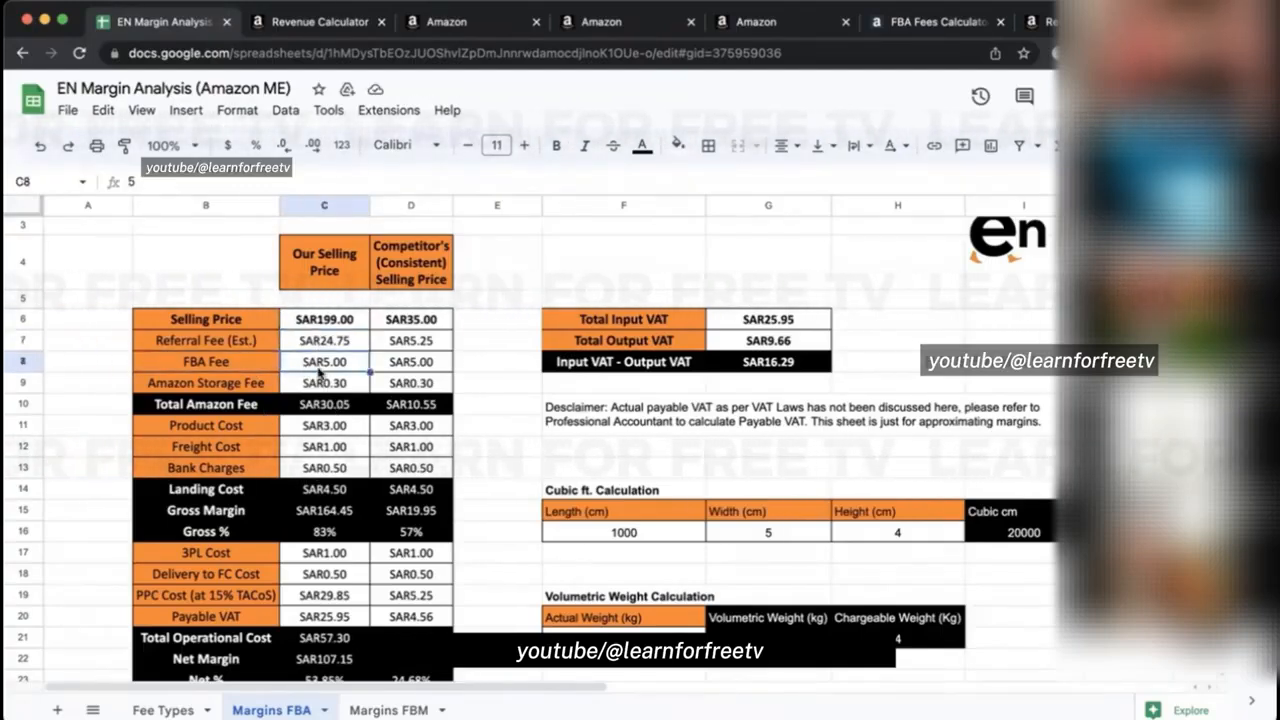
# Set the Amazon Storage Fee under Our Selling Price to 0.07.
pyautogui.click(248, 385)
pyautogui.click(313, 382)
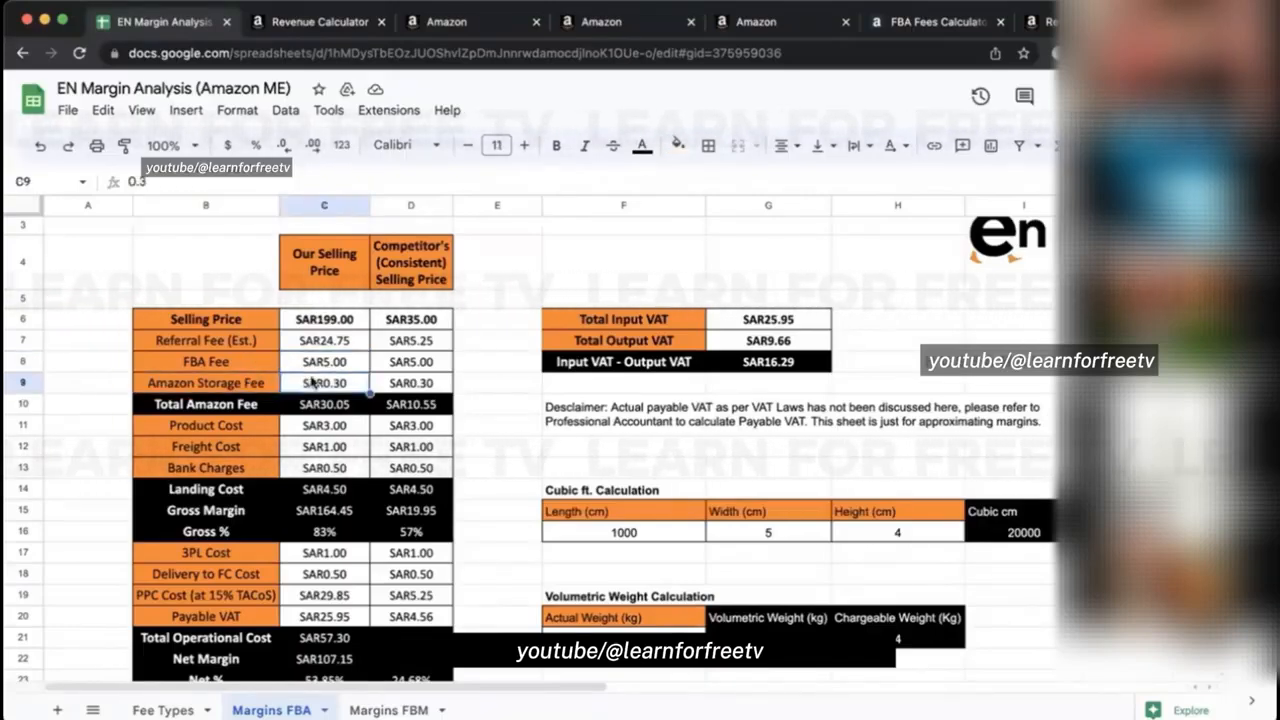
pyautogui.write('0.07')
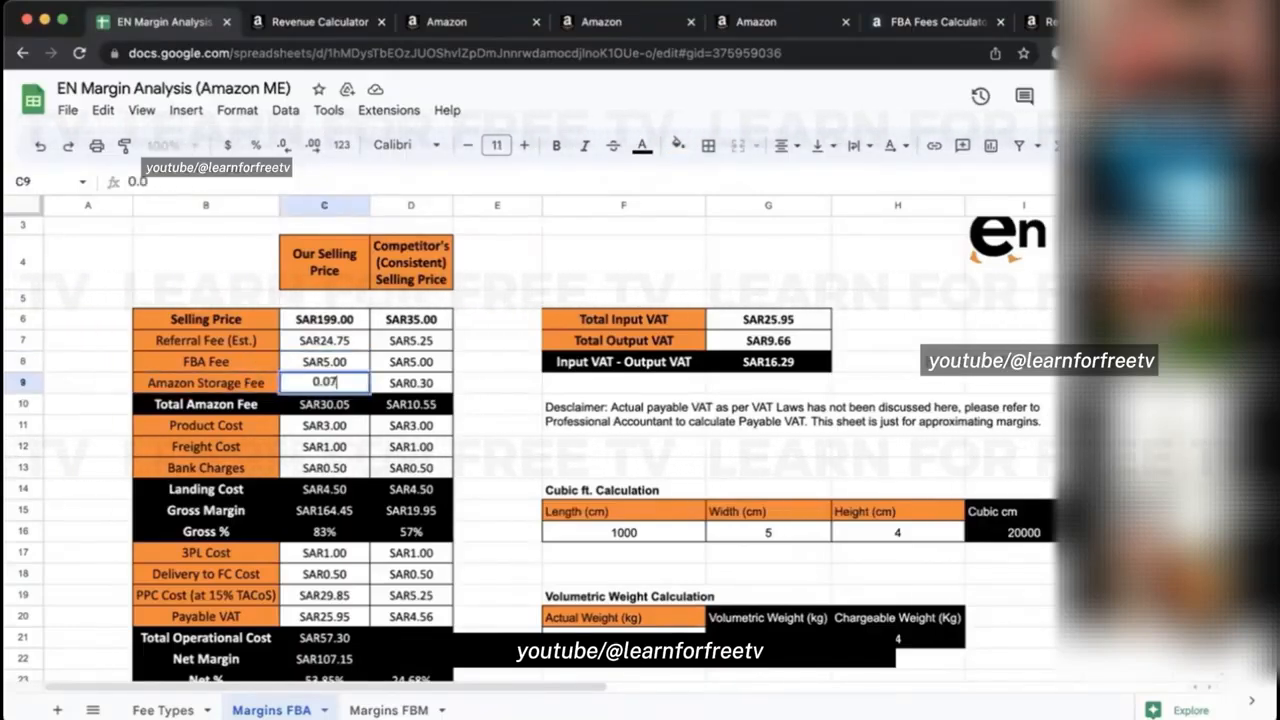
pyautogui.press('Return')
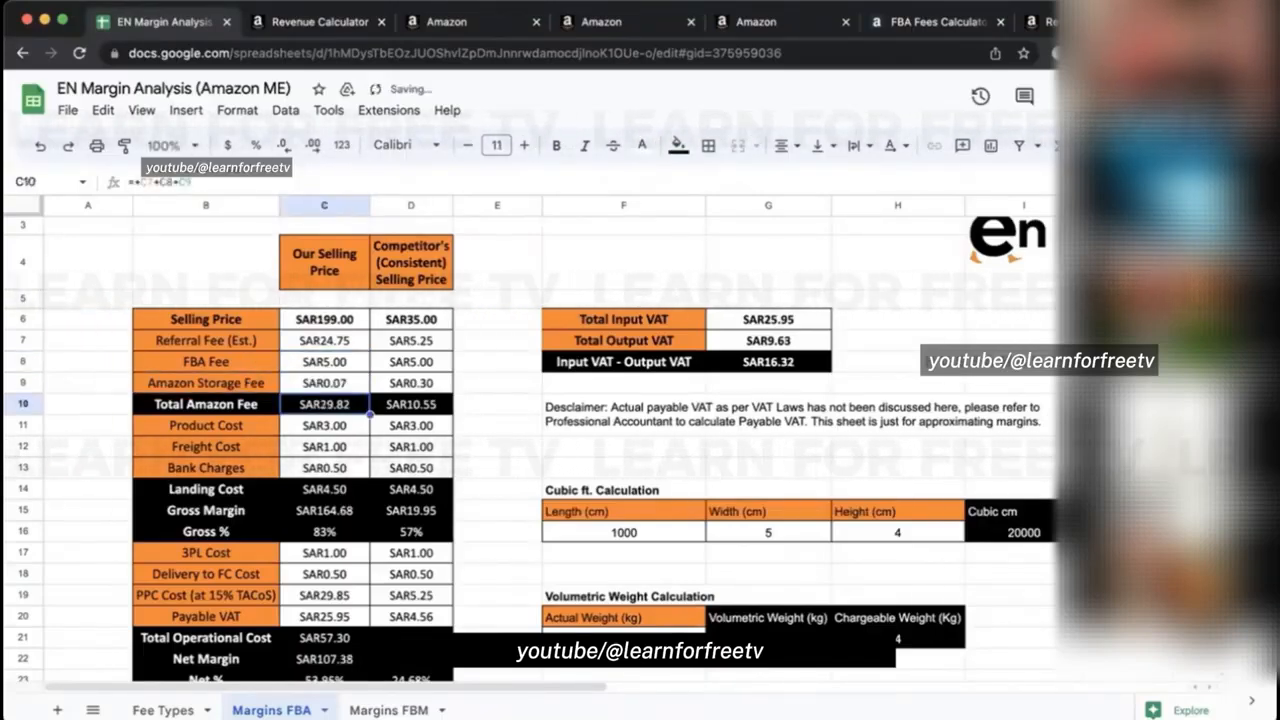
# Examine the Our Selling Price column, checking how the referral, FBA and storage fees add up to the Total Amazon Fee.
pyautogui.click(334, 320)
pyautogui.moveTo(328, 330); pyautogui.dragTo(330, 408)
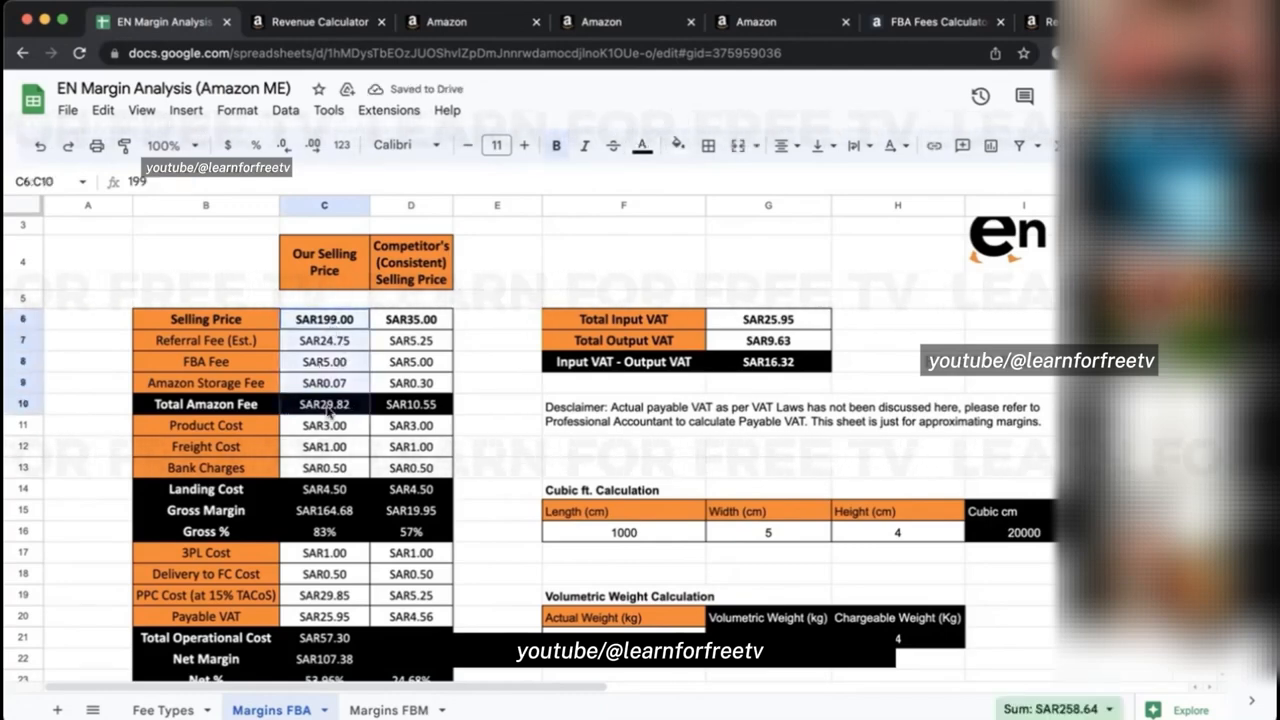
pyautogui.click(410, 205)
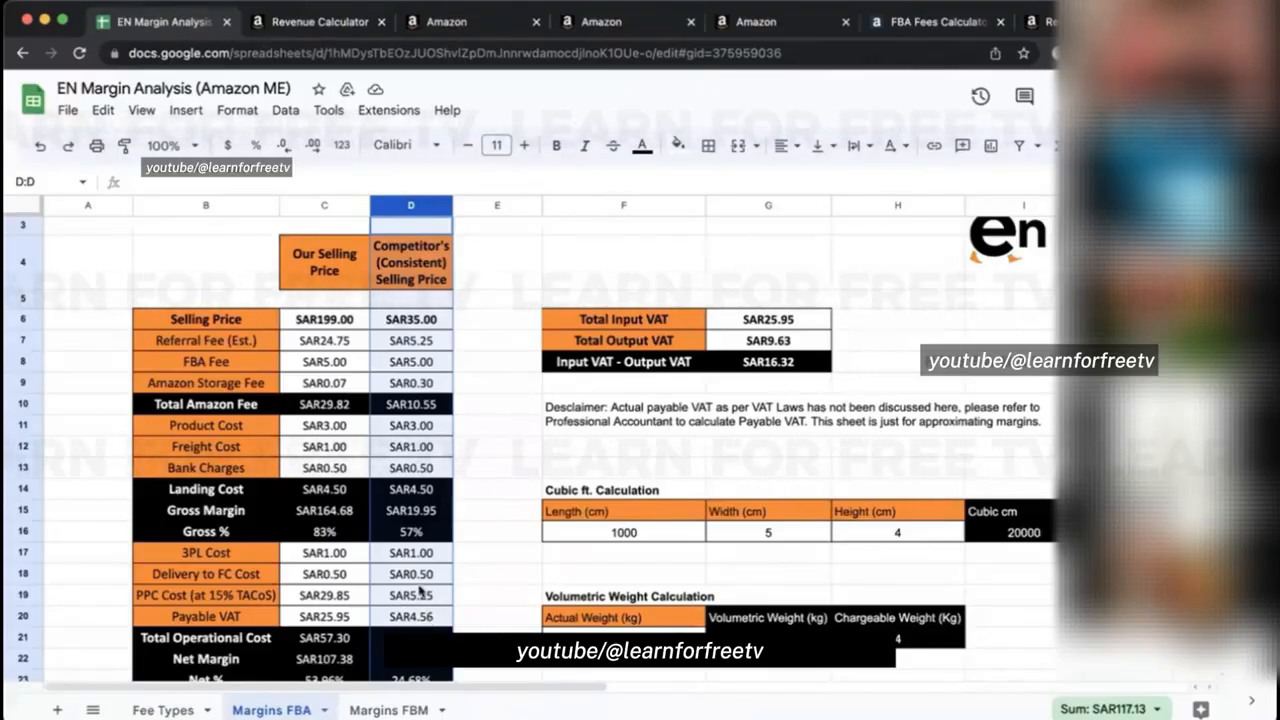
pyautogui.click(324, 205)
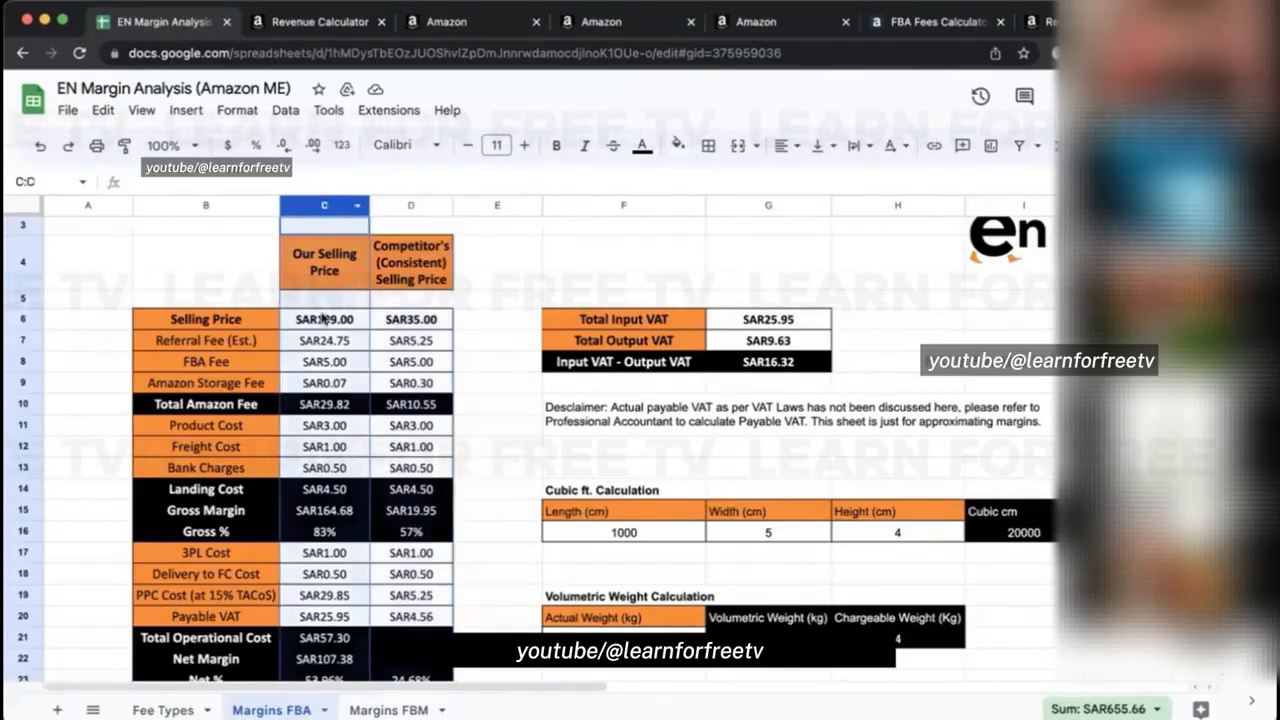
pyautogui.click(330, 404)
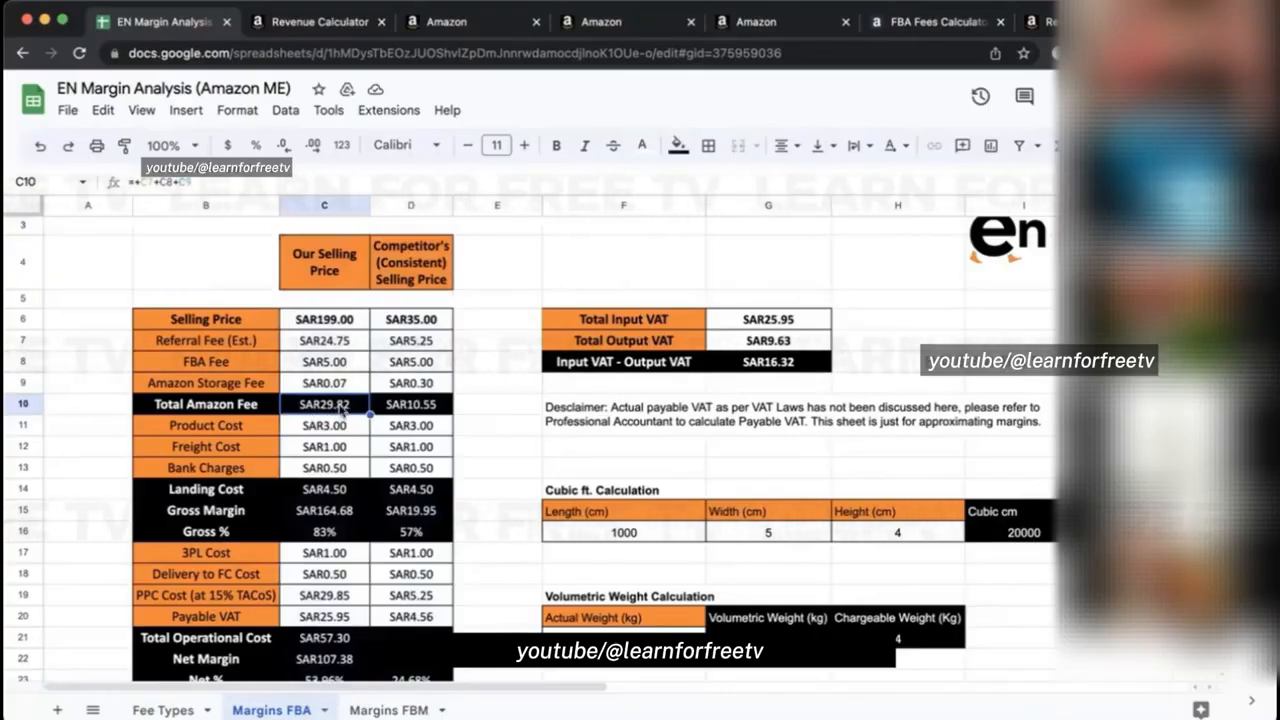
pyautogui.moveTo(325, 340); pyautogui.dragTo(325, 380)
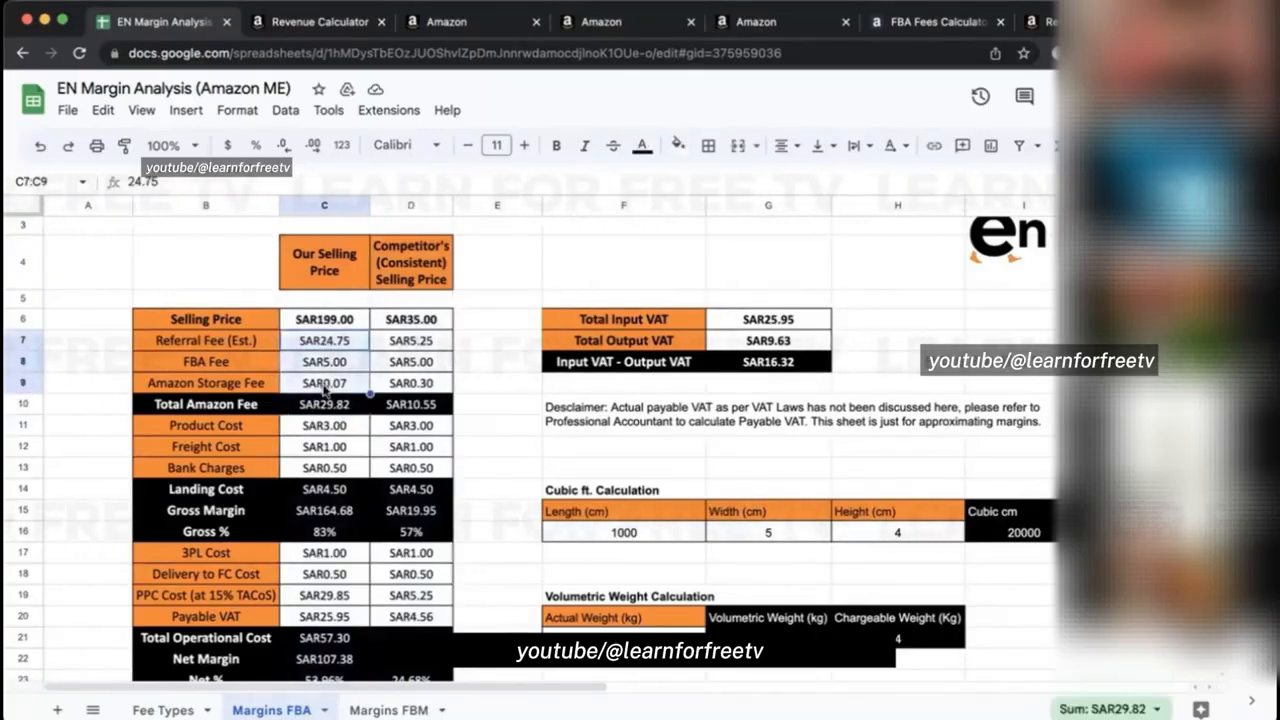
pyautogui.click(325, 405)
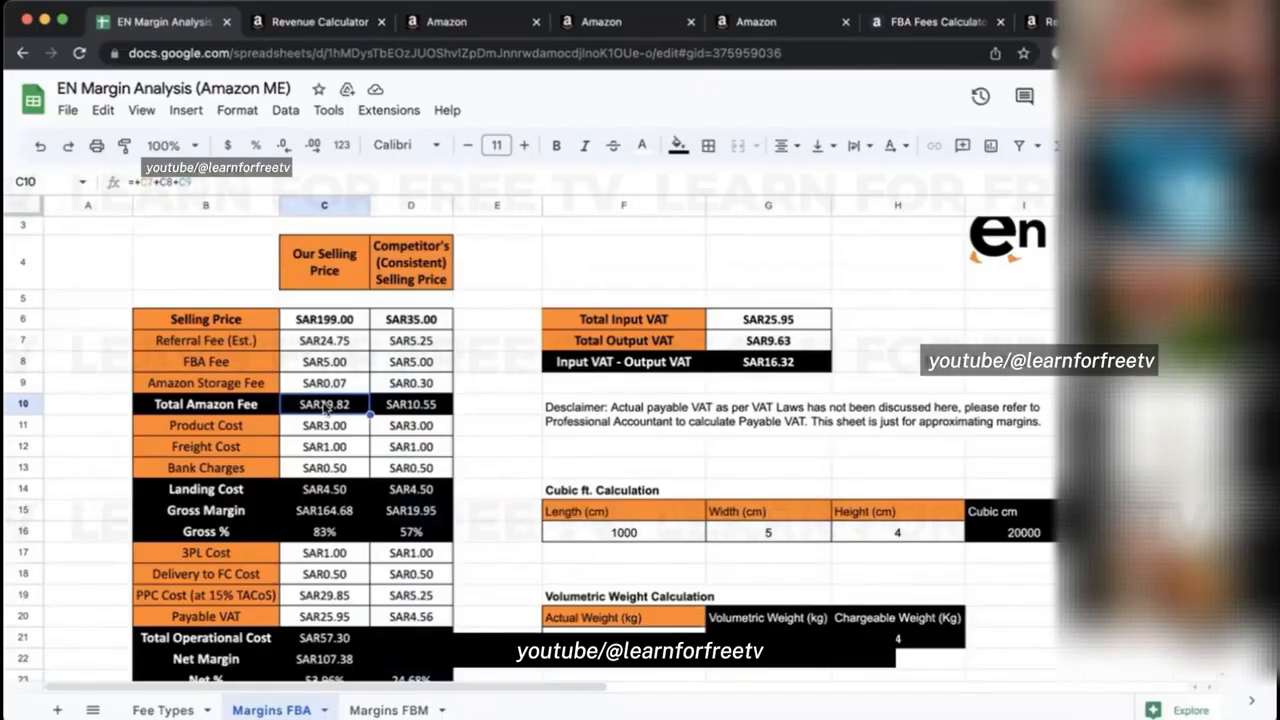
# Extend the Product Cost label in B11 to read "Product Cost (COG)".
pyautogui.click(265, 443)
pyautogui.scroll(-1, 300, 430)
pyautogui.click(287, 415)
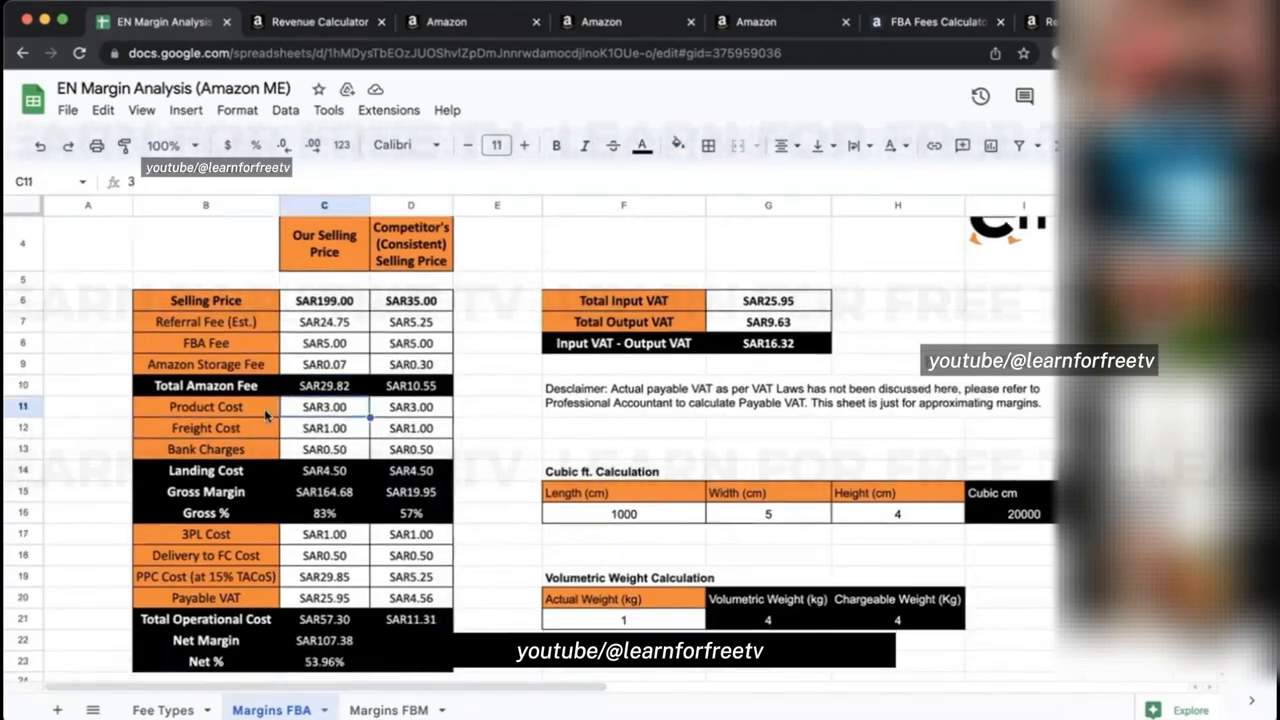
pyautogui.doubleClick(265, 408)
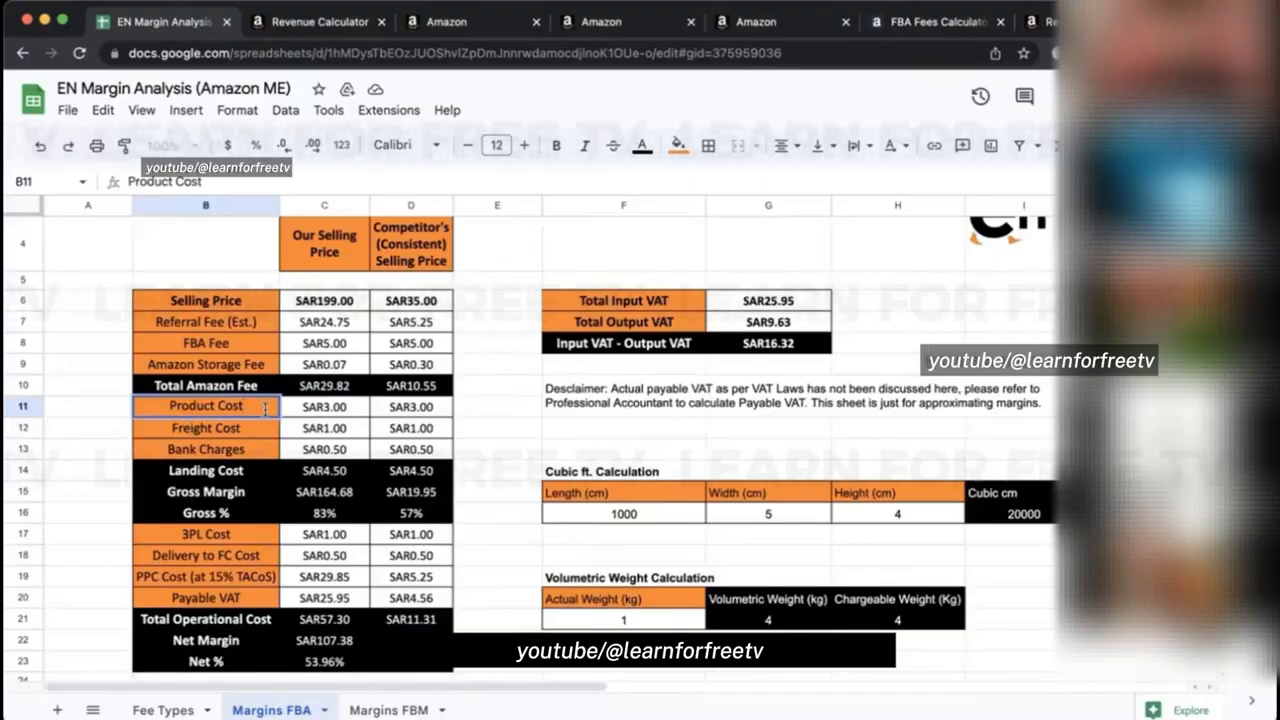
pyautogui.write('(COG')
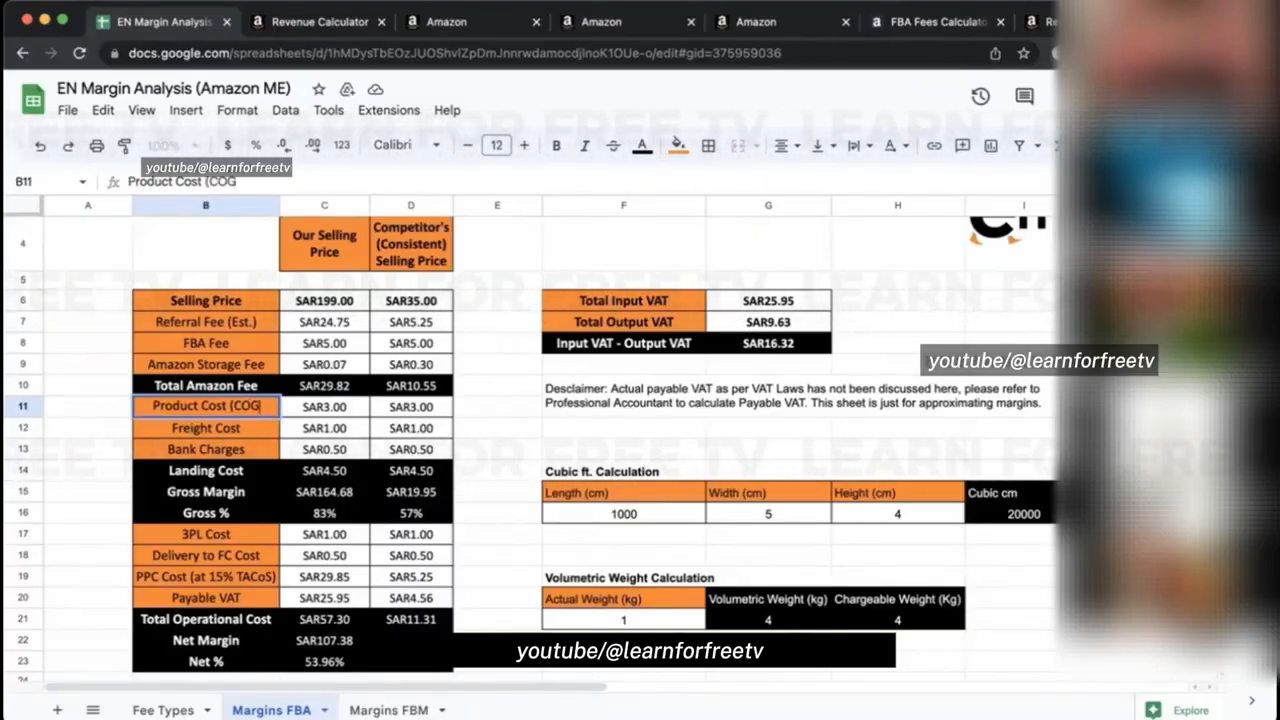
pyautogui.write(')')
pyautogui.press('Return')
# Set the product cost under Our Selling Price to 40.
pyautogui.press('Up')
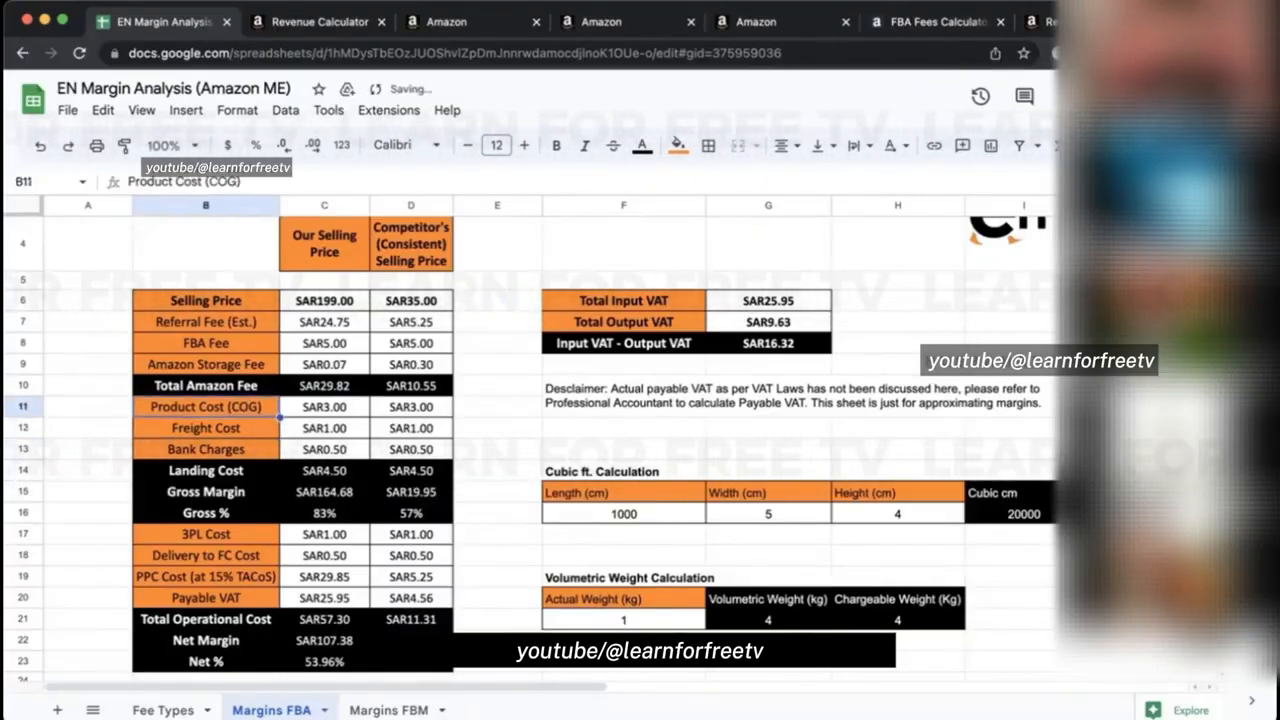
pyautogui.press('Right')
pyautogui.write('4')
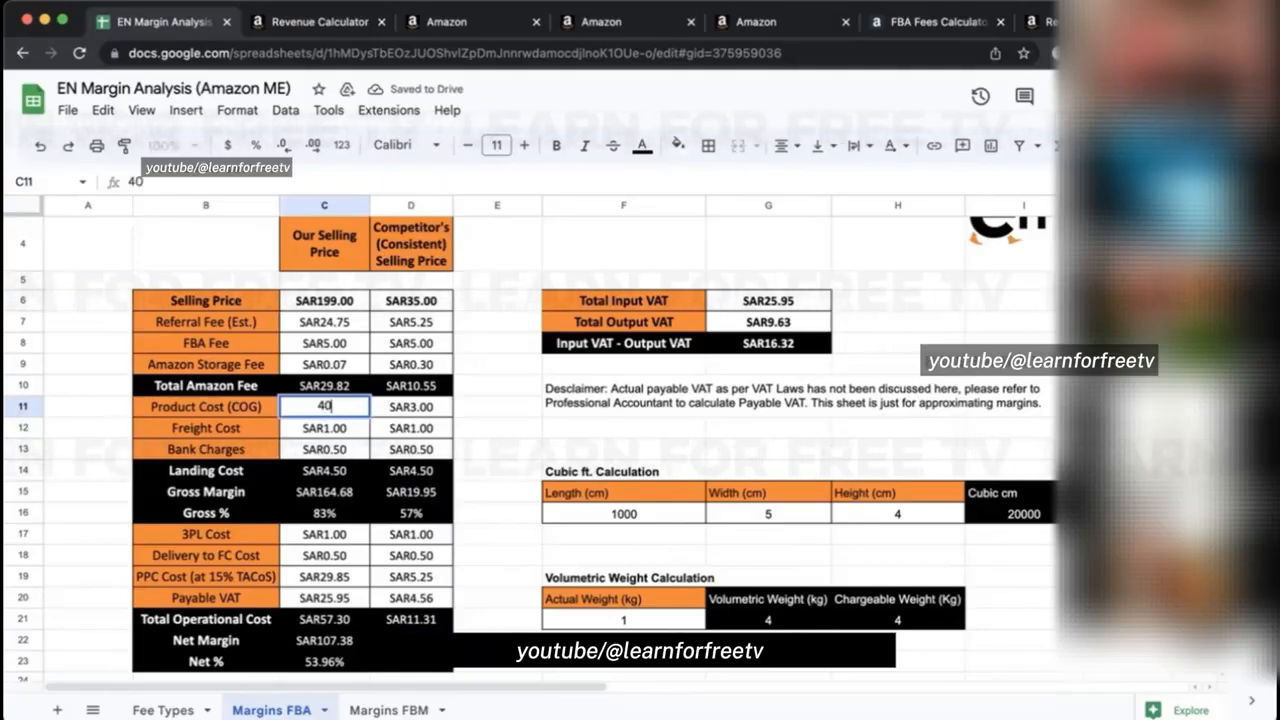
pyautogui.write('0')
pyautogui.press('Return')
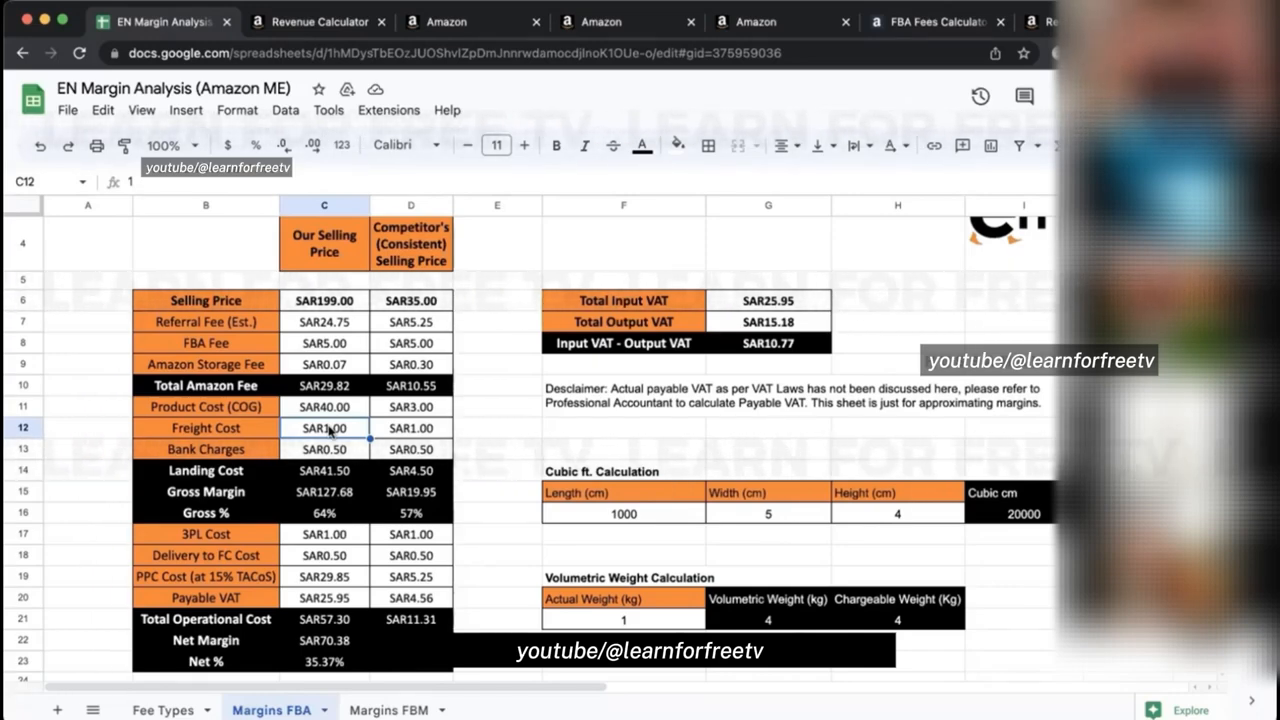
# Set the freight cost to 2 and the bank charges to 1.2 under Our Selling Price.
pyautogui.write('2')
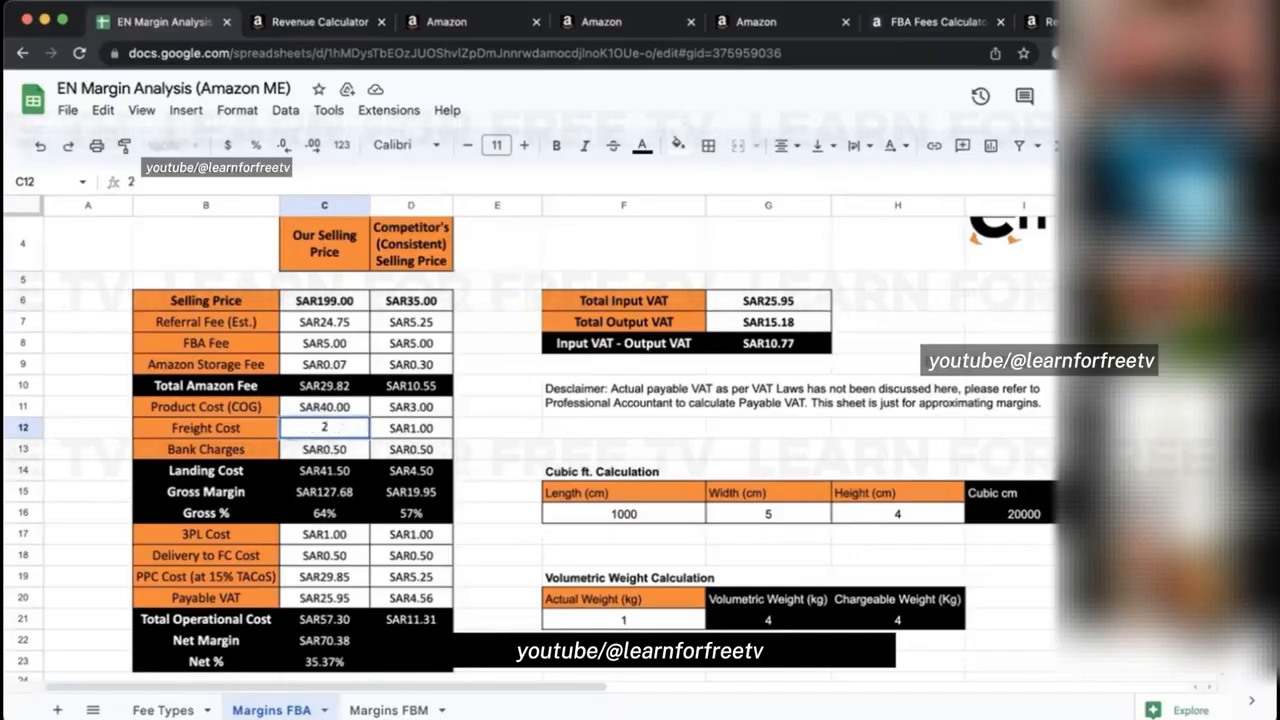
pyautogui.press('Return')
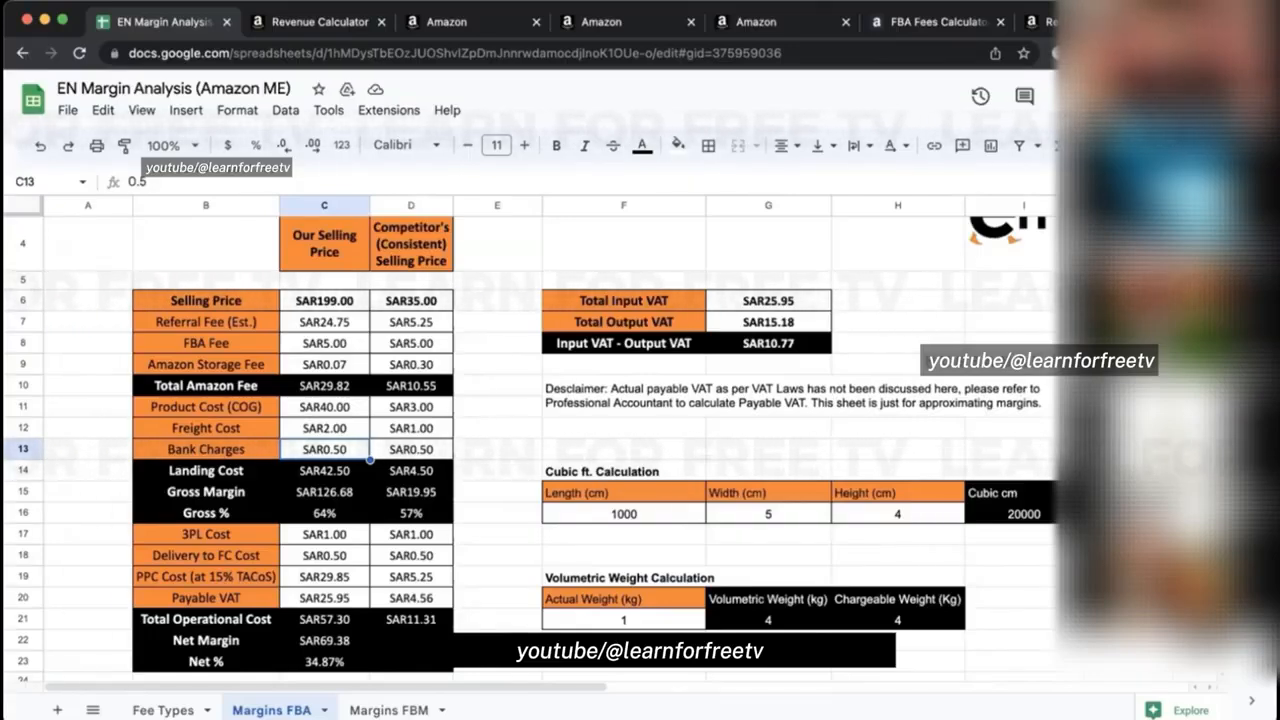
pyautogui.write('0')
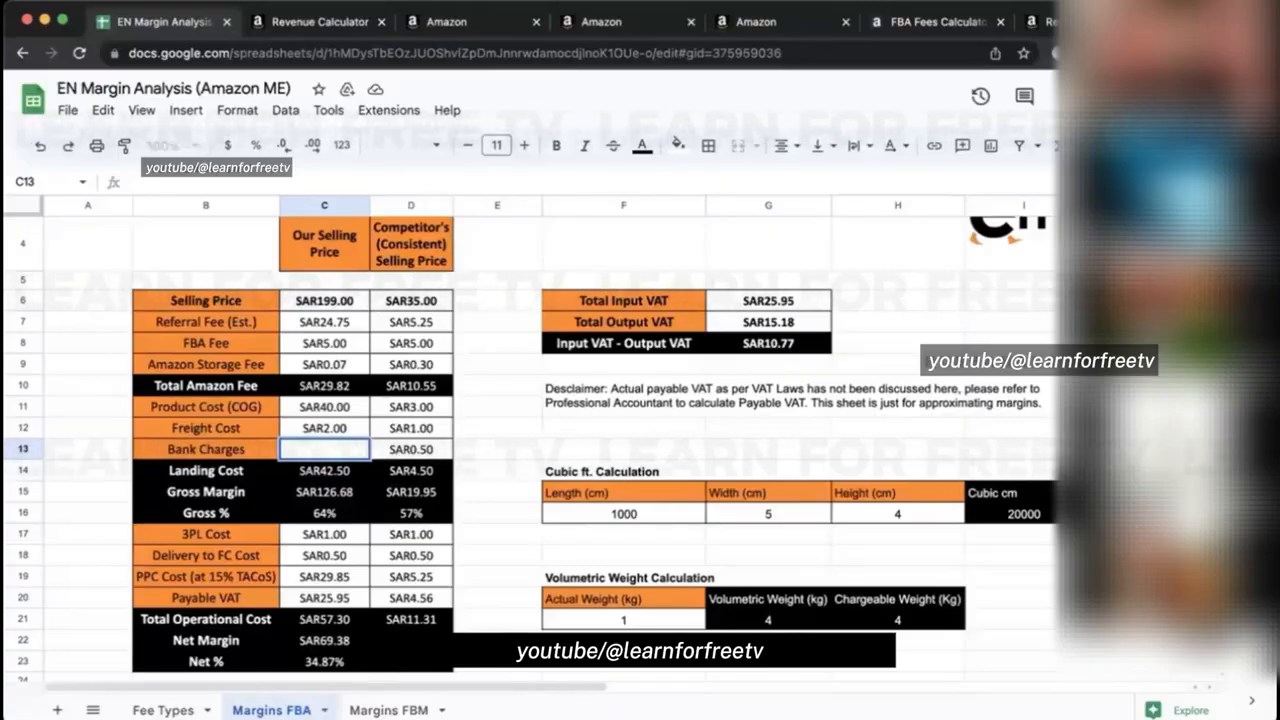
pyautogui.write('.2')
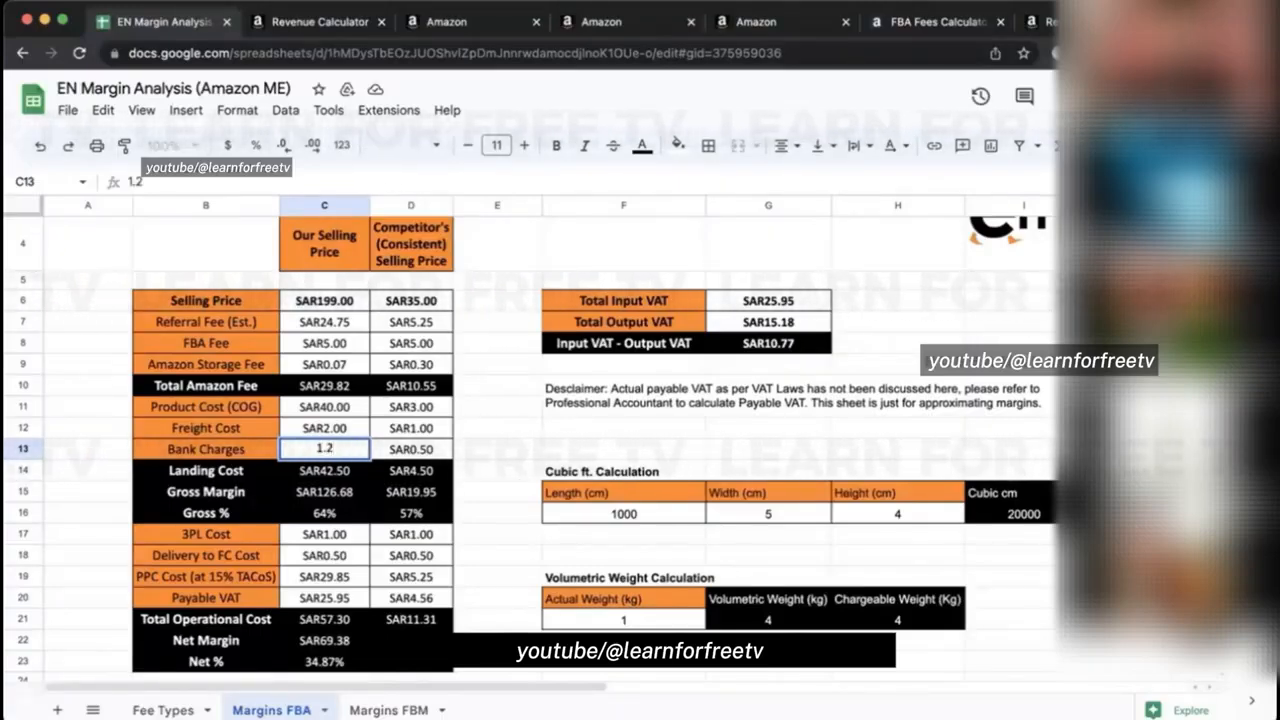
pyautogui.press('Return')
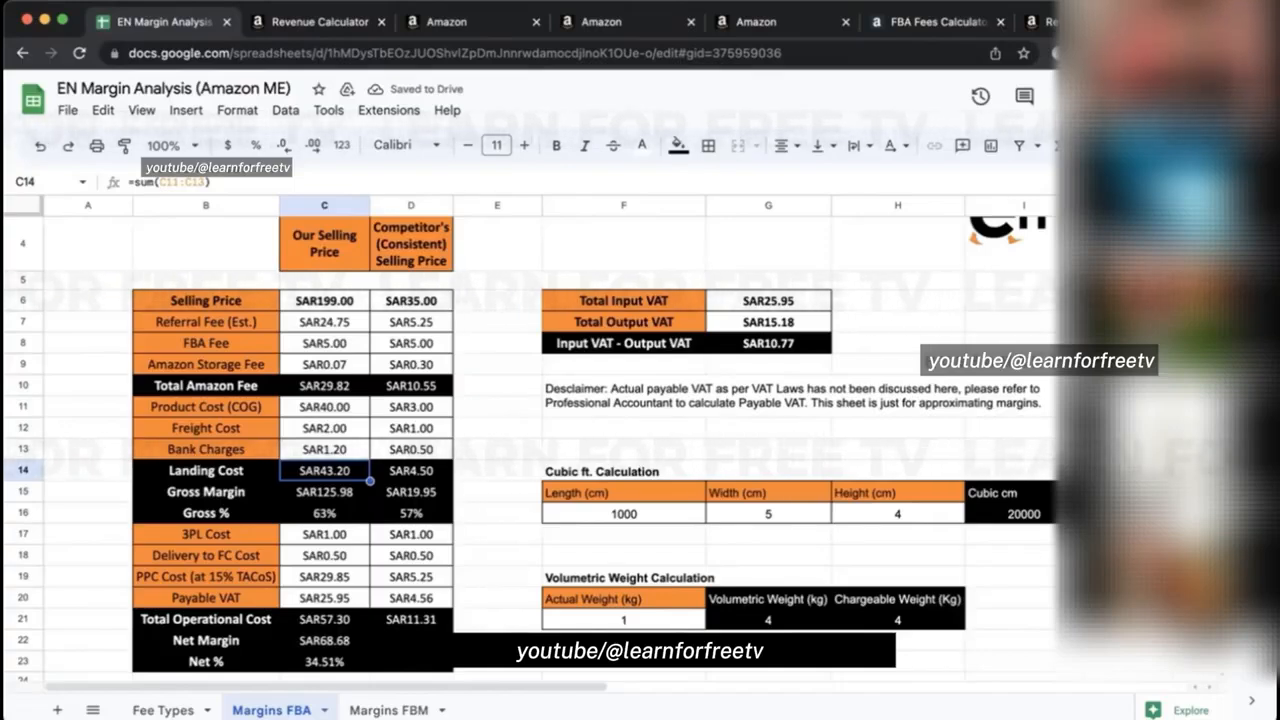
# Examine our Landing Cost together with the product and freight costs that feed it.
pyautogui.click(313, 410)
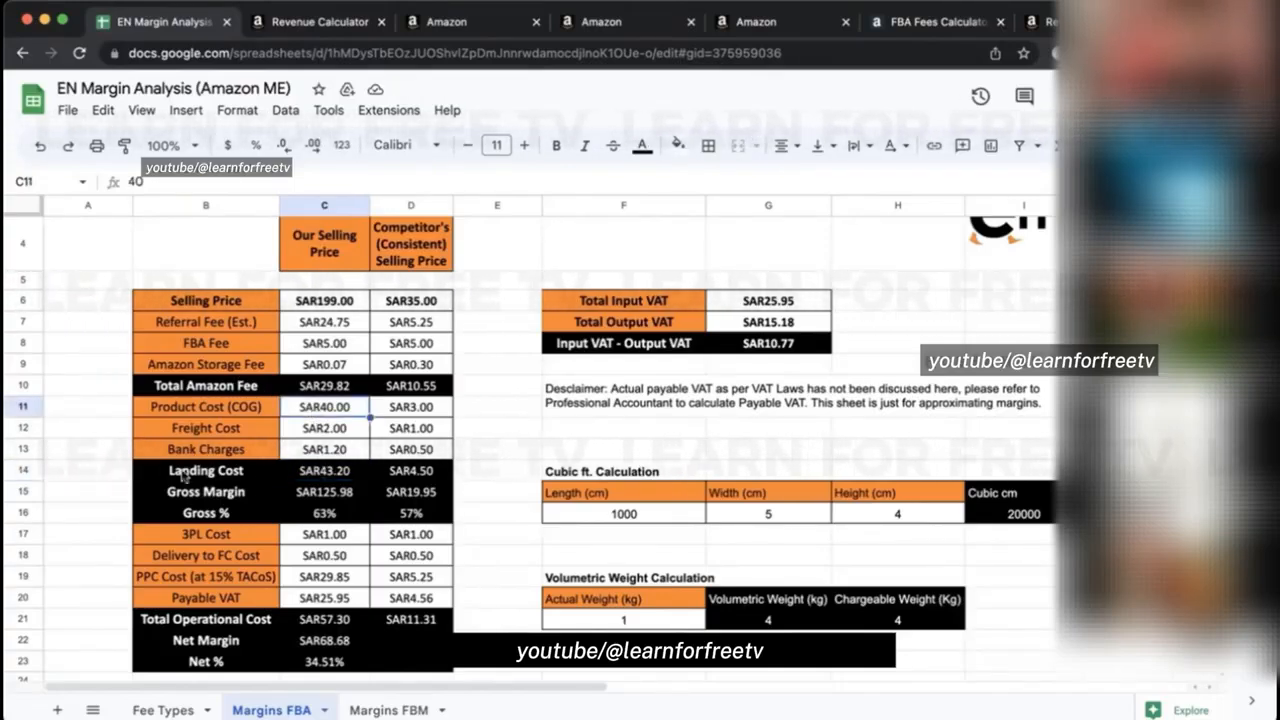
pyautogui.moveTo(186, 474); pyautogui.dragTo(328, 482)
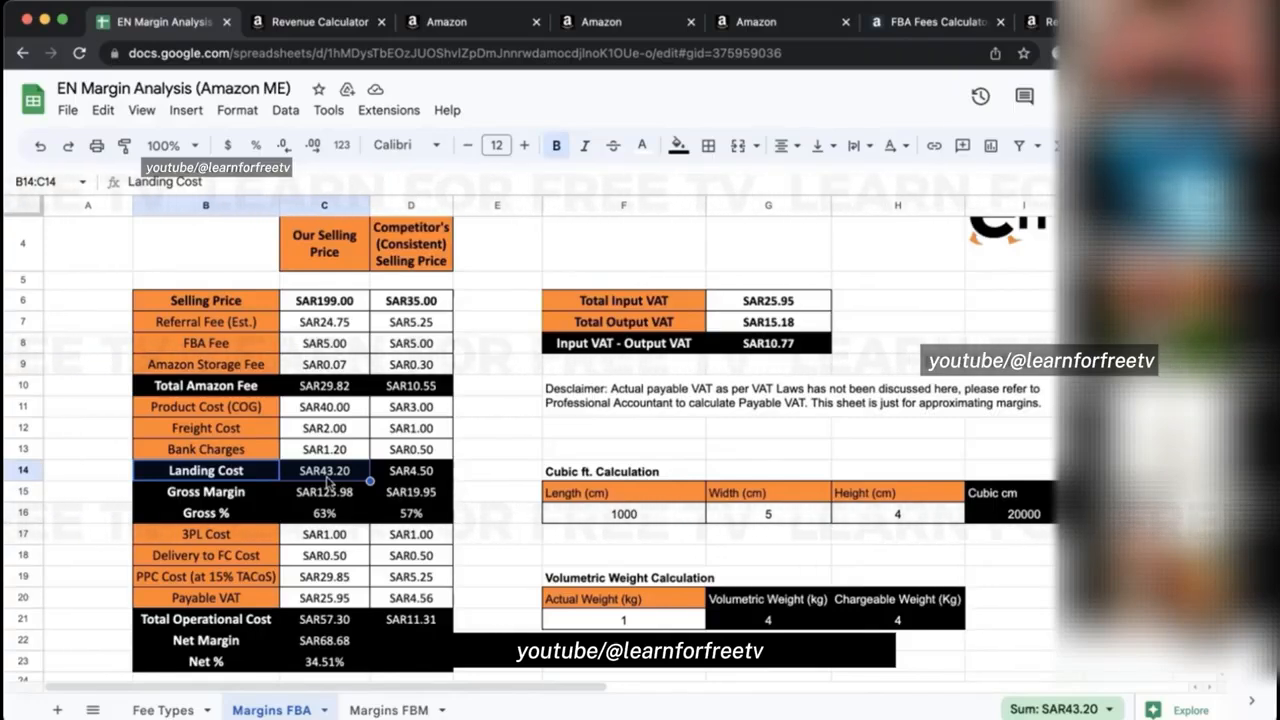
pyautogui.click(350, 429)
pyautogui.click(349, 412)
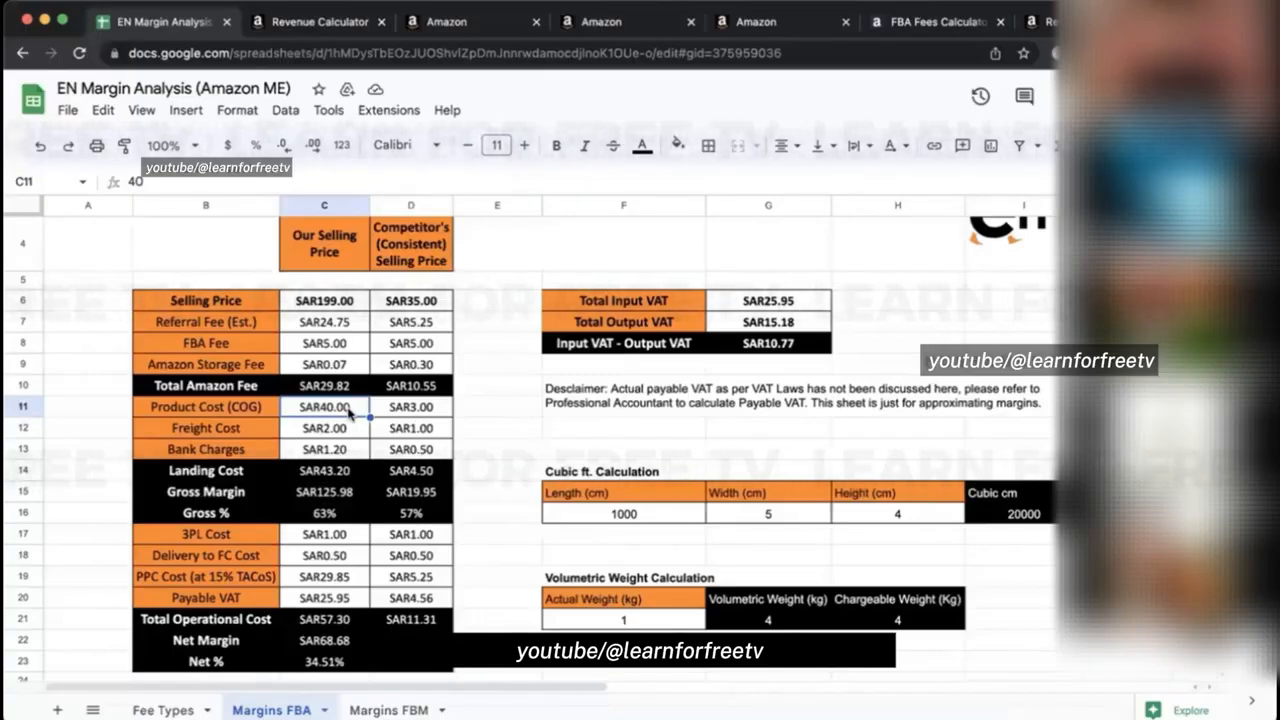
pyautogui.press('Down')
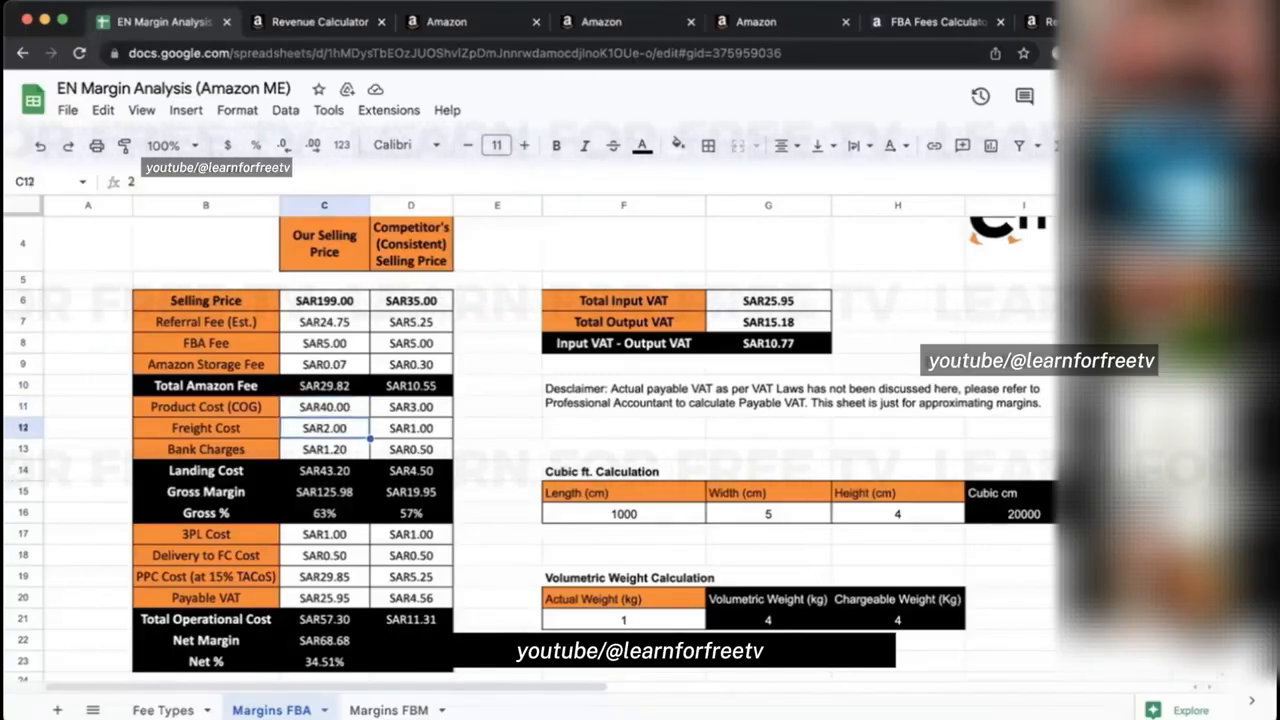
pyautogui.press('Up')
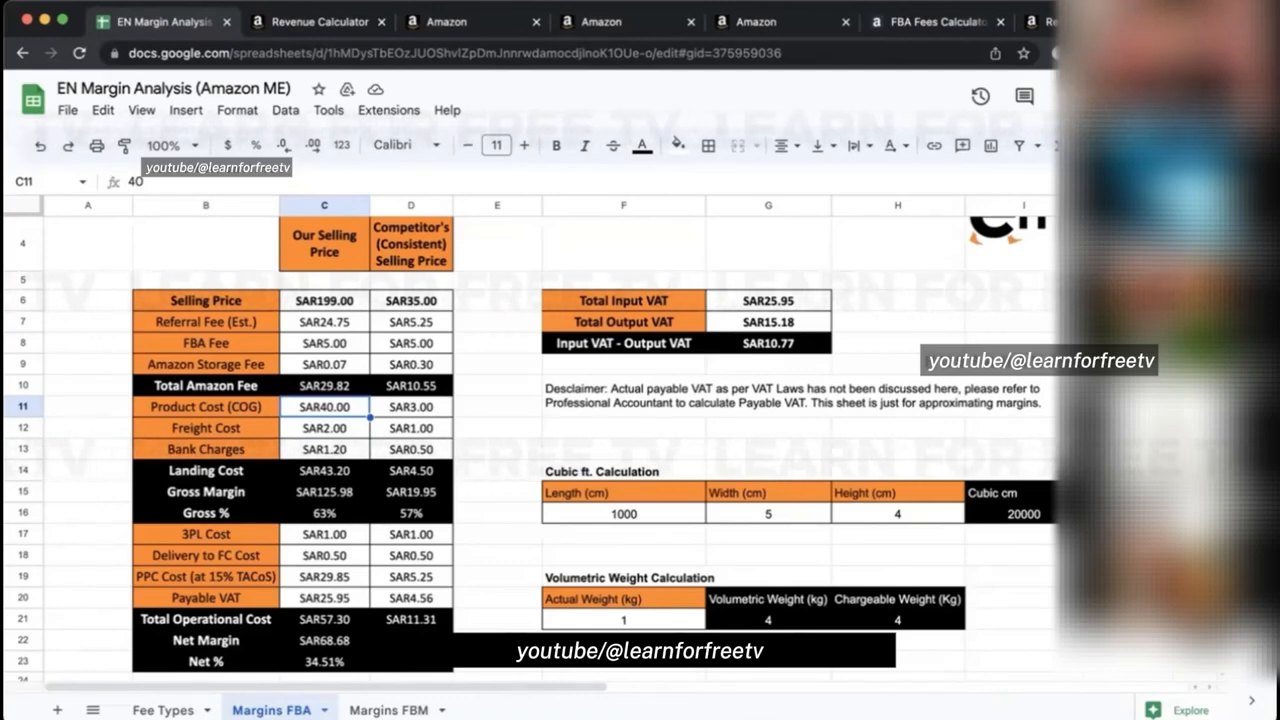
# Trace how the selling price, Amazon fees and landing cost lead to our Gross Margin and Gross %.
pyautogui.press('Down')
pyautogui.press('Down')
pyautogui.press('Down')
pyautogui.press('Down')
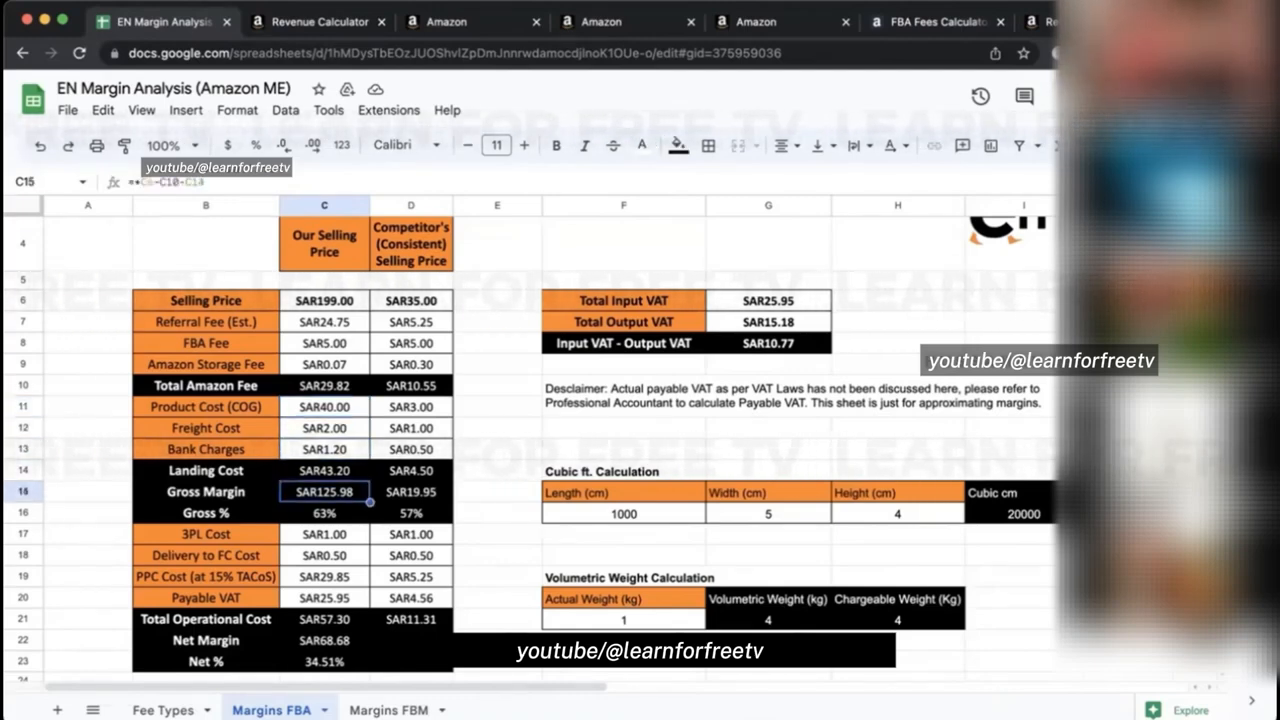
pyautogui.click(346, 303)
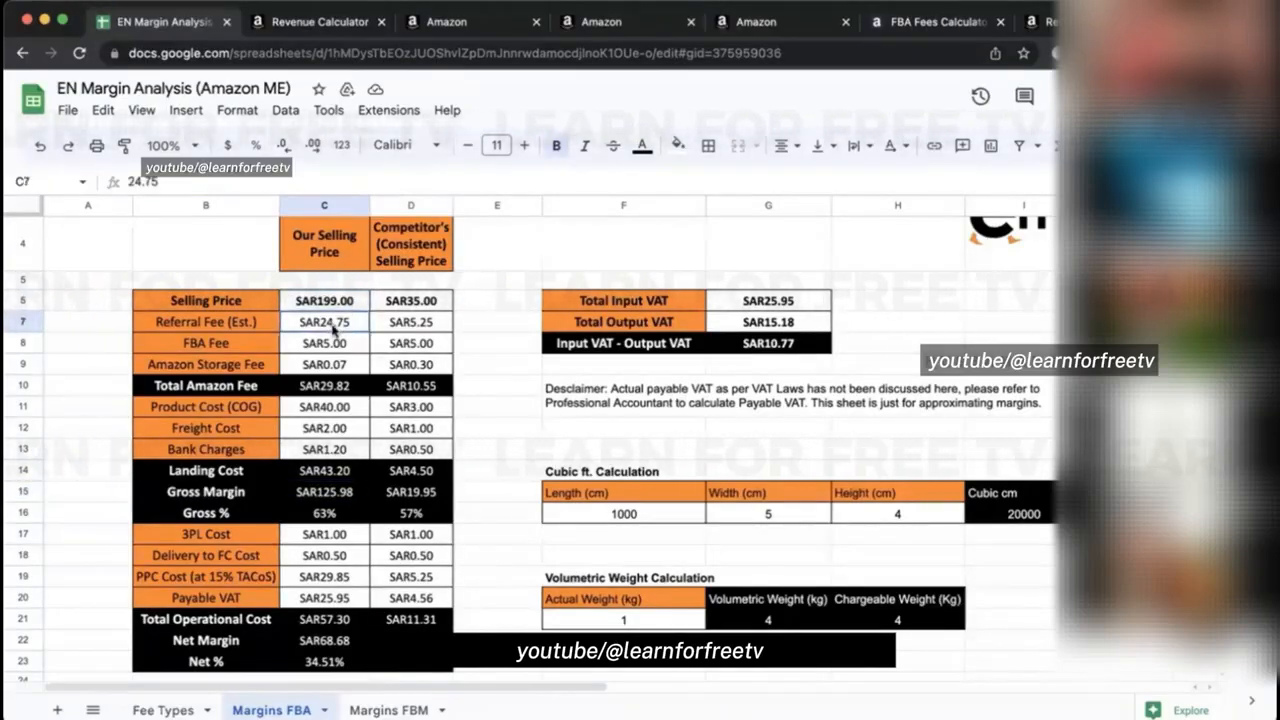
pyautogui.moveTo(333, 329); pyautogui.dragTo(338, 463)
pyautogui.click(328, 475)
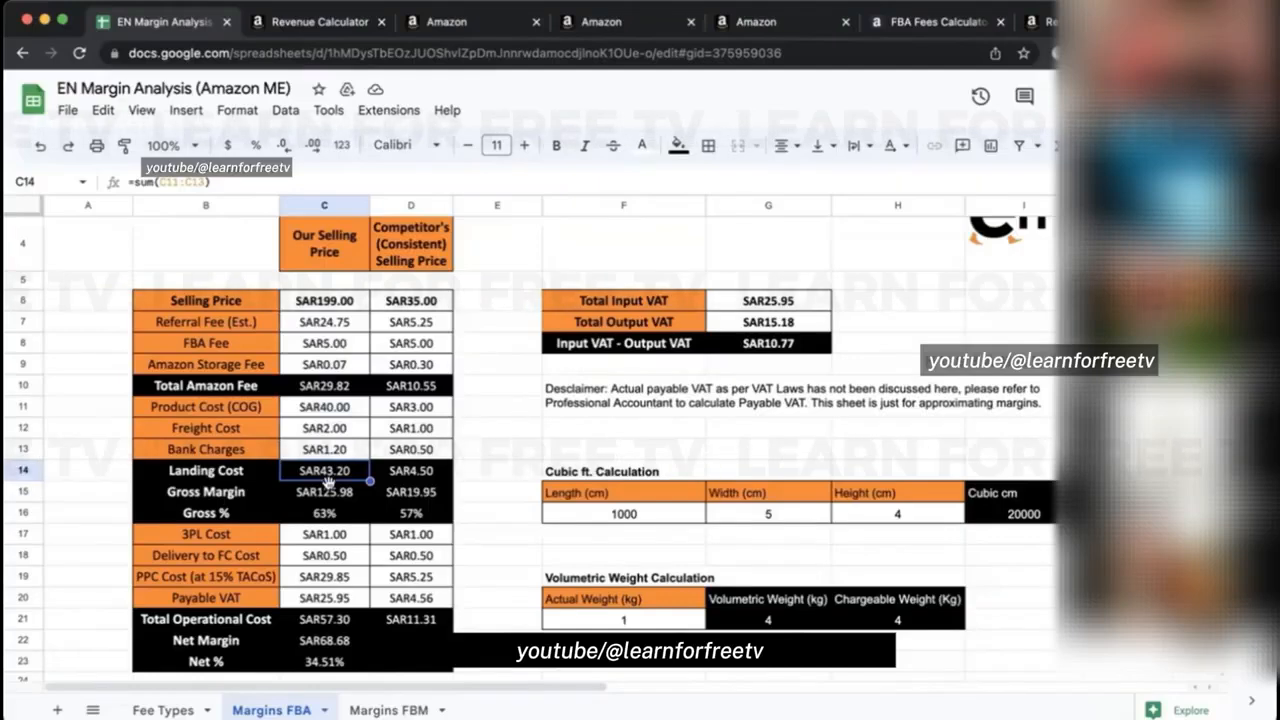
pyautogui.click(327, 496)
pyautogui.click(322, 515)
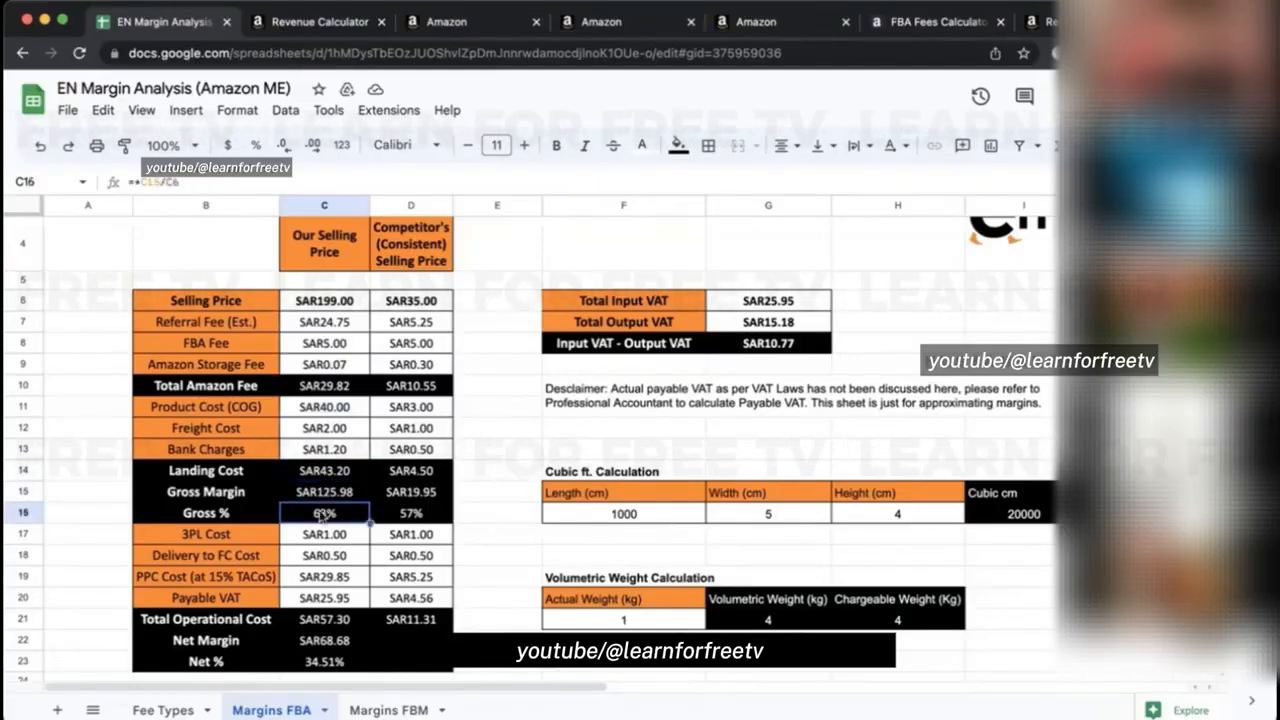
# Set both the 3PL Cost and the Delivery to FC Cost under Our Selling Price to 0, then select our freight cost.
pyautogui.scroll(-1, 321, 515)
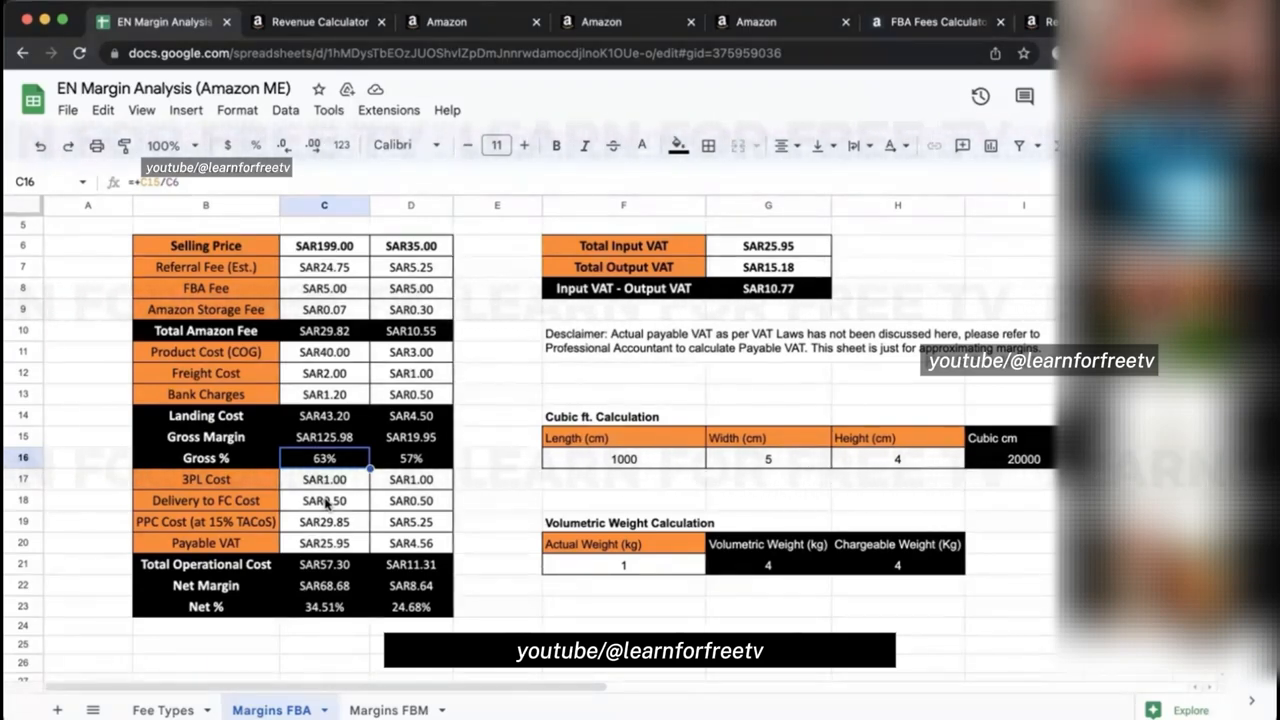
pyautogui.click(324, 480)
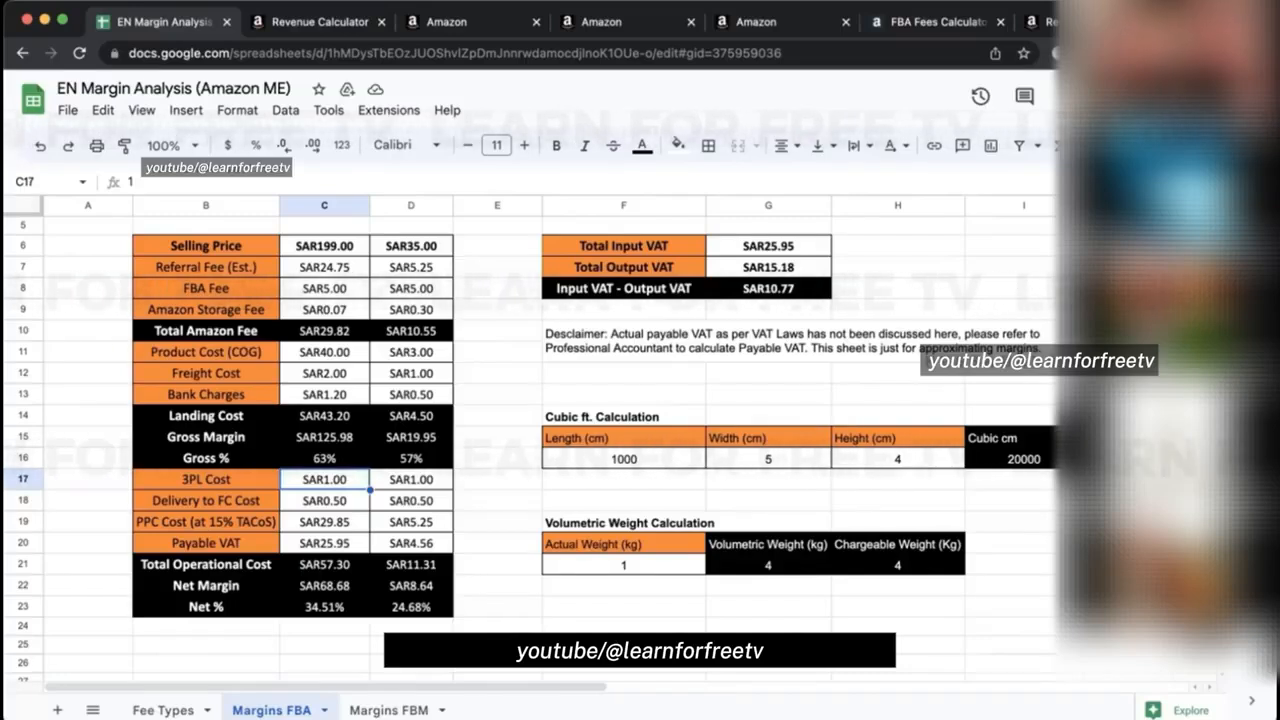
pyautogui.write('0')
pyautogui.press('Return')
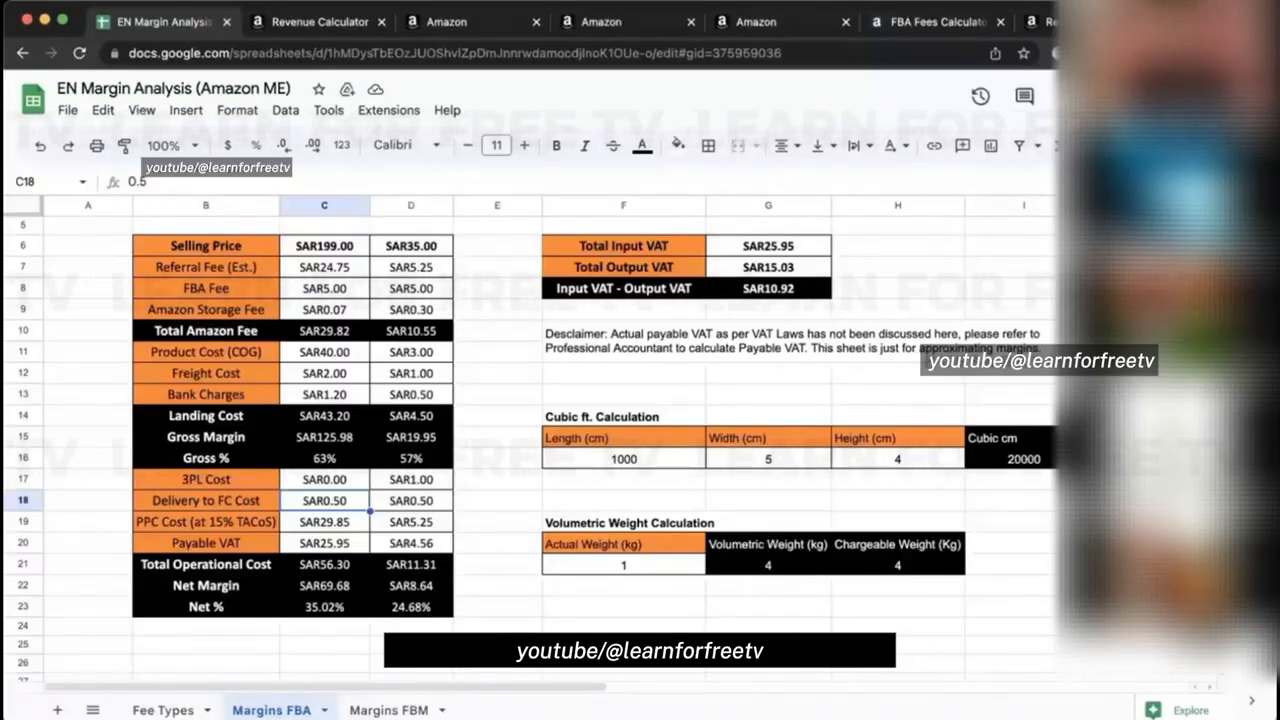
pyautogui.write('0')
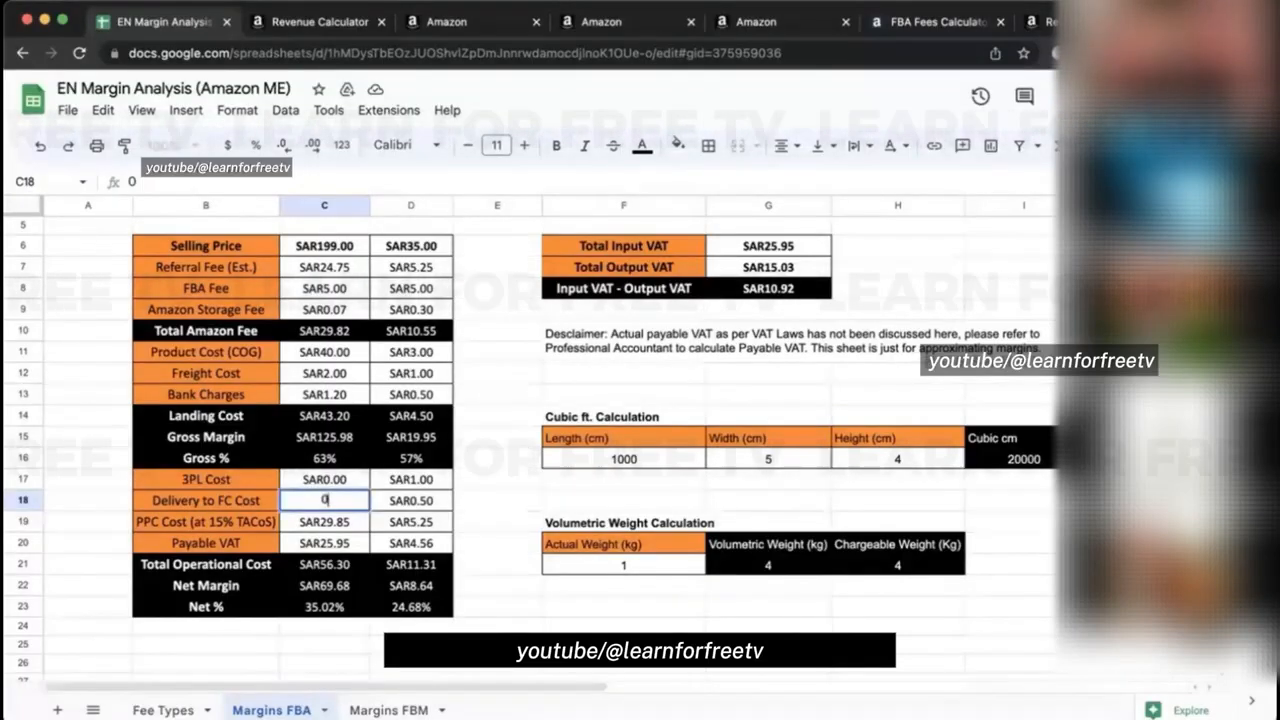
pyautogui.press('Return')
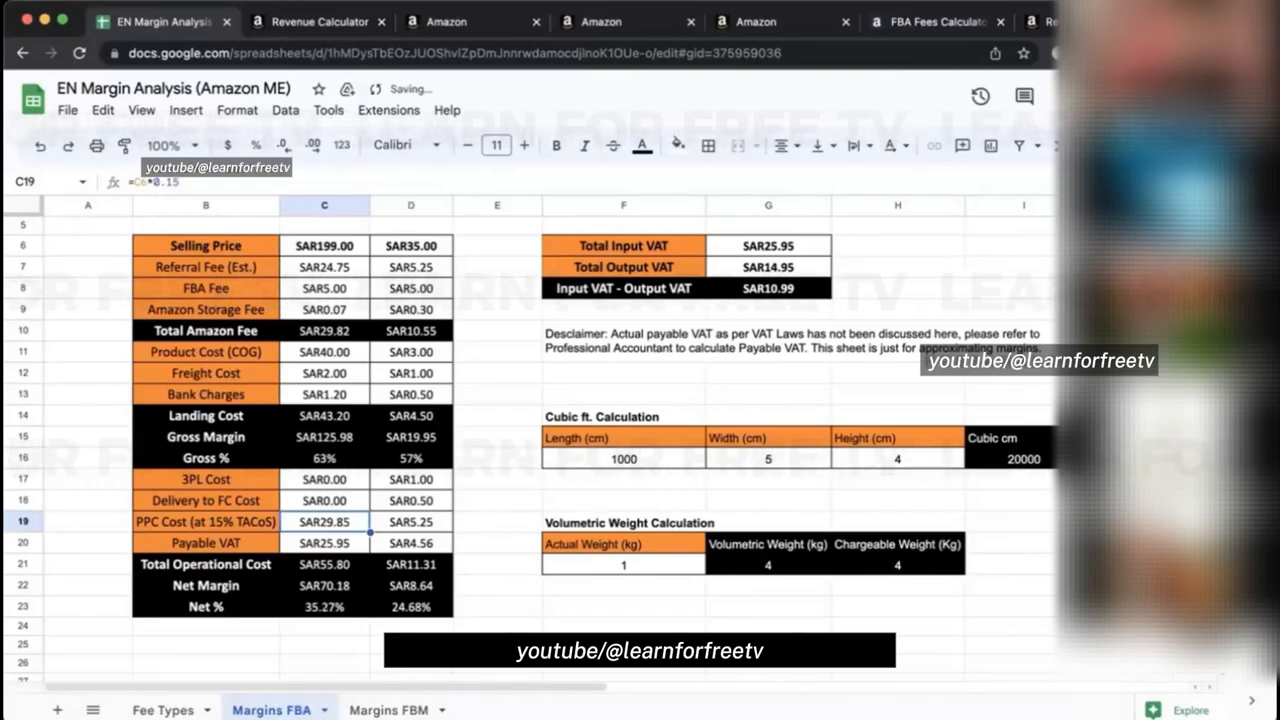
pyautogui.click(338, 378)
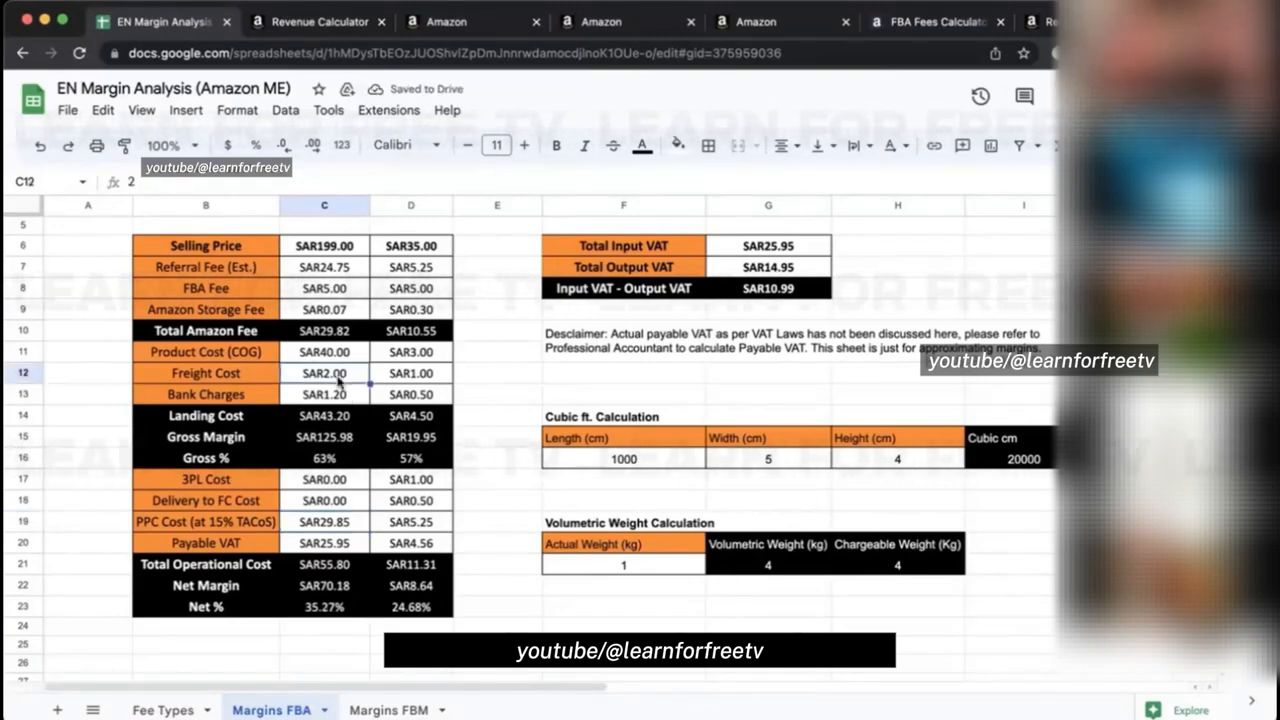
# Examine our PPC cost, Payable VAT and Total Operational Cost, then compare the Net % row with the Gross % row.
pyautogui.click(329, 529)
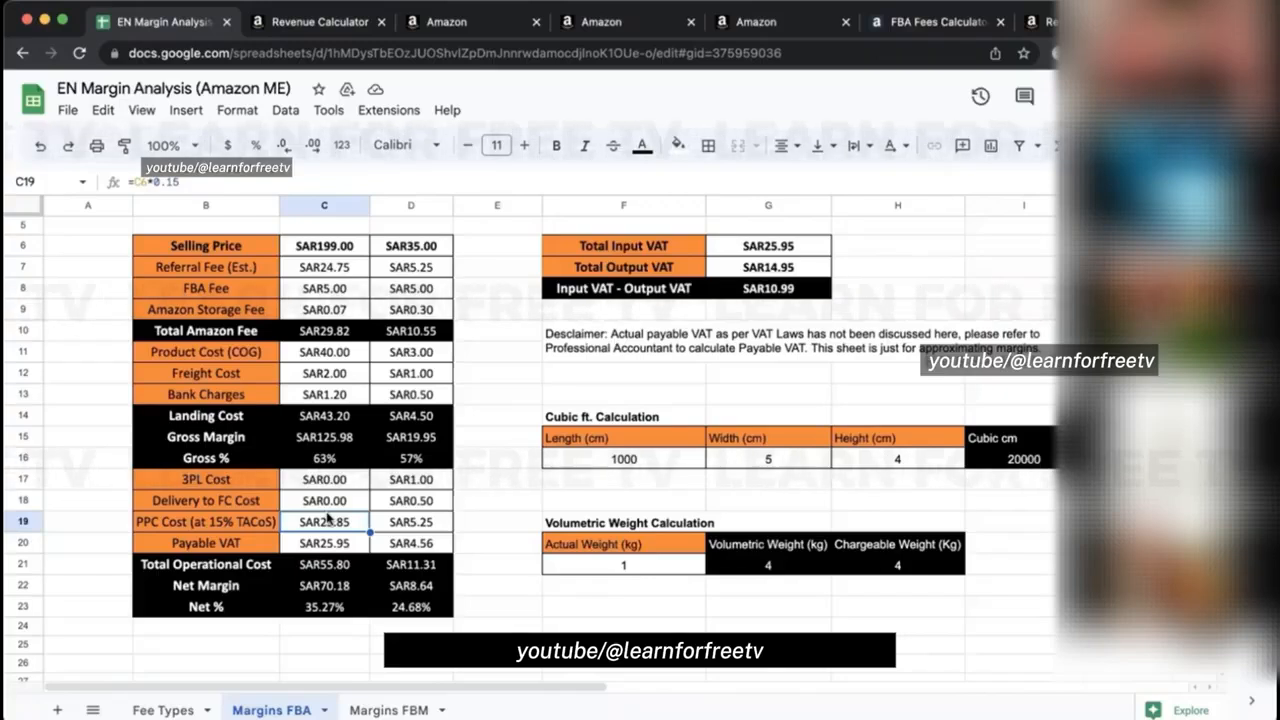
pyautogui.press('Down')
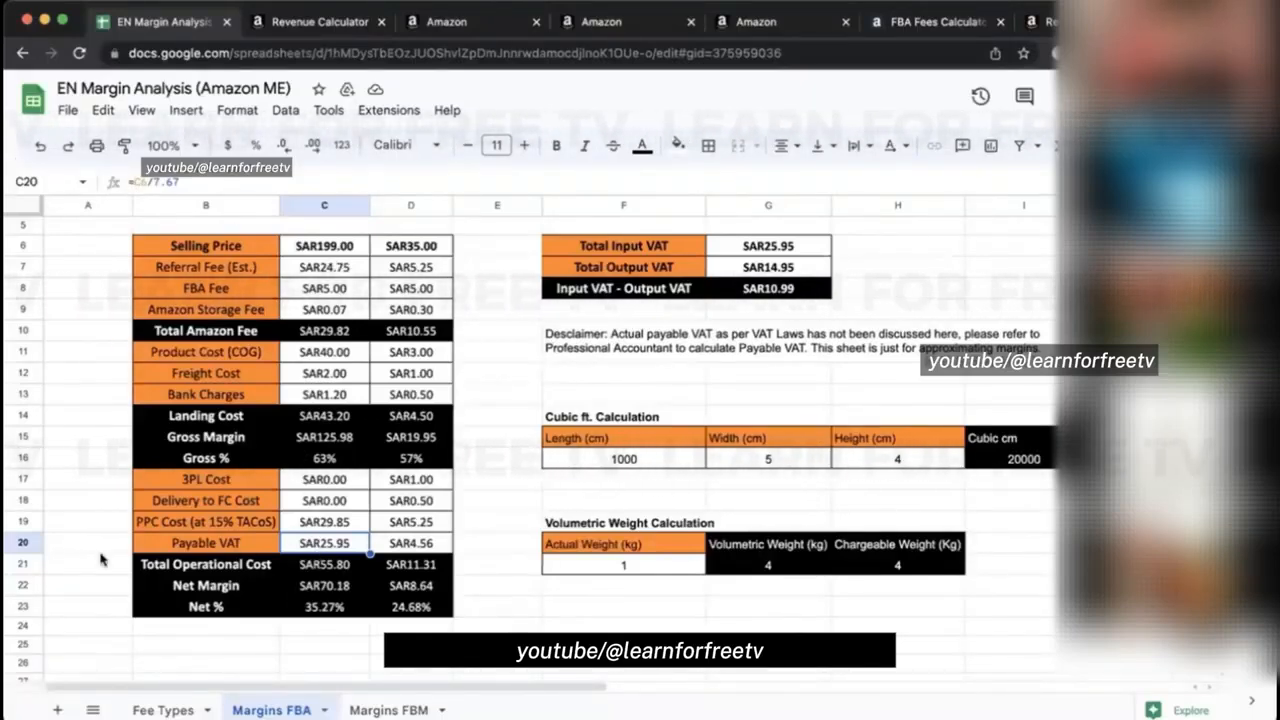
pyautogui.click(30, 564)
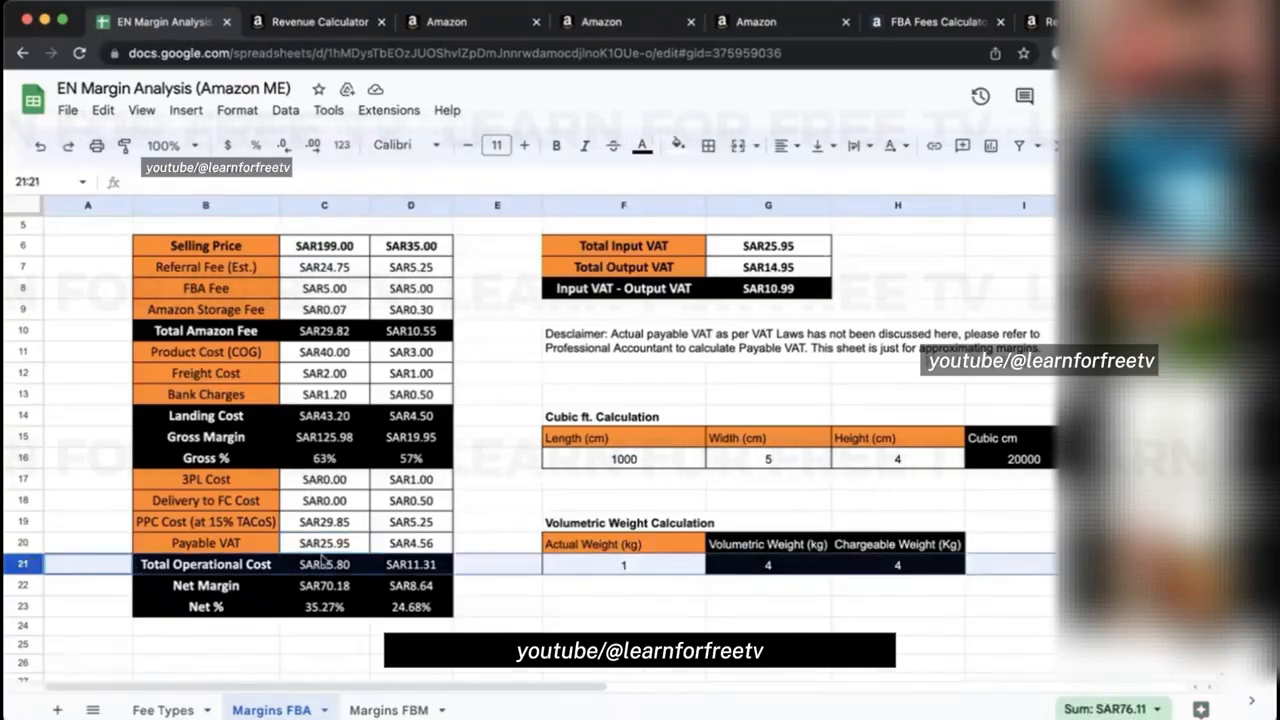
pyautogui.moveTo(324, 479); pyautogui.dragTo(326, 548)
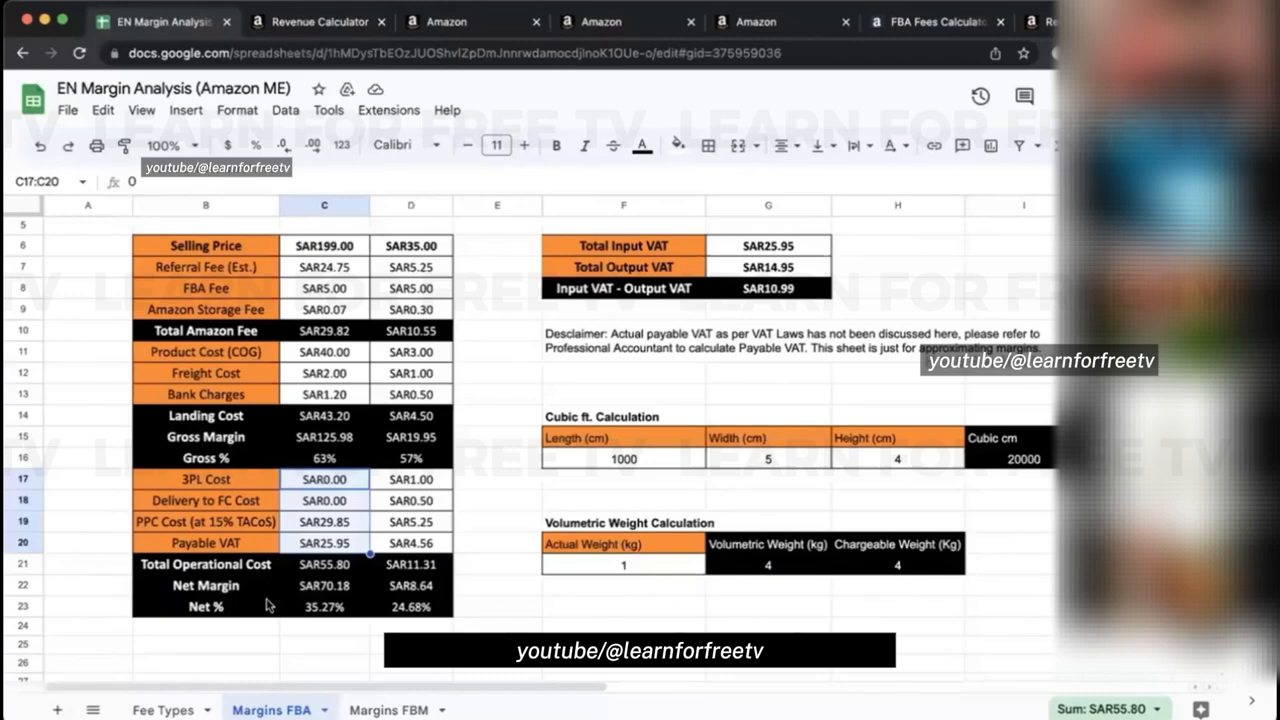
pyautogui.click(28, 606)
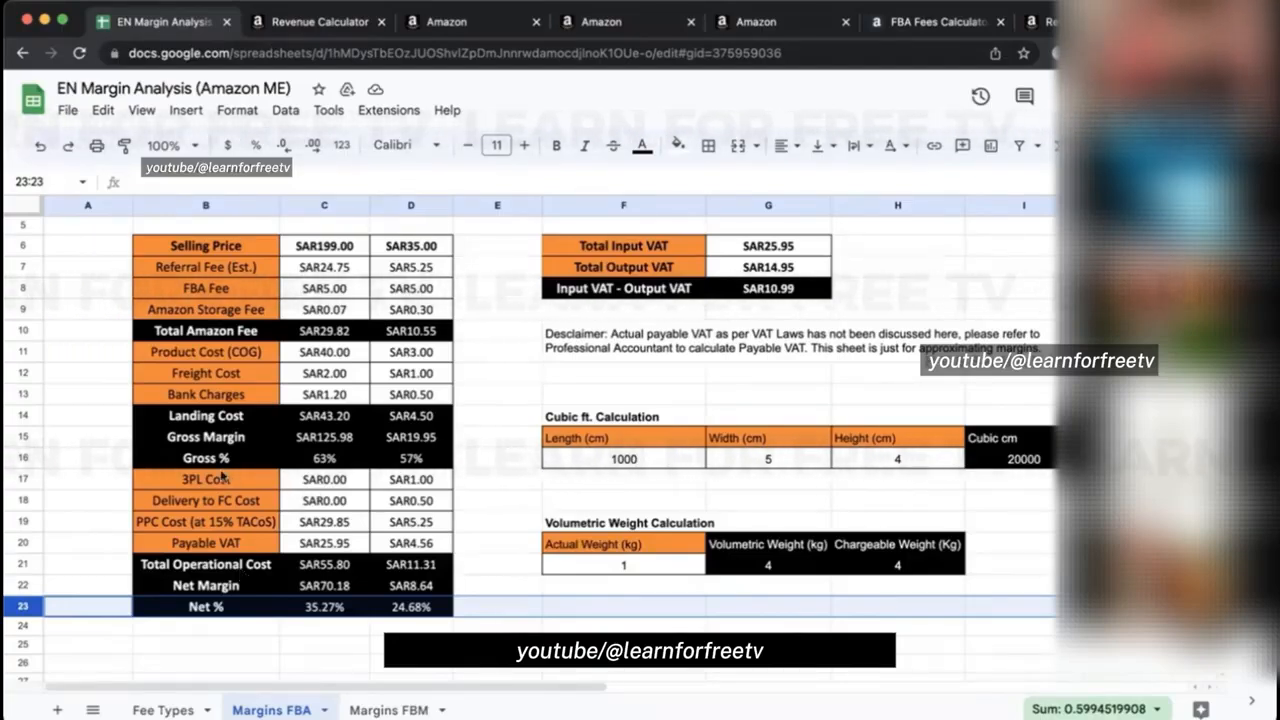
pyautogui.click(35, 459)
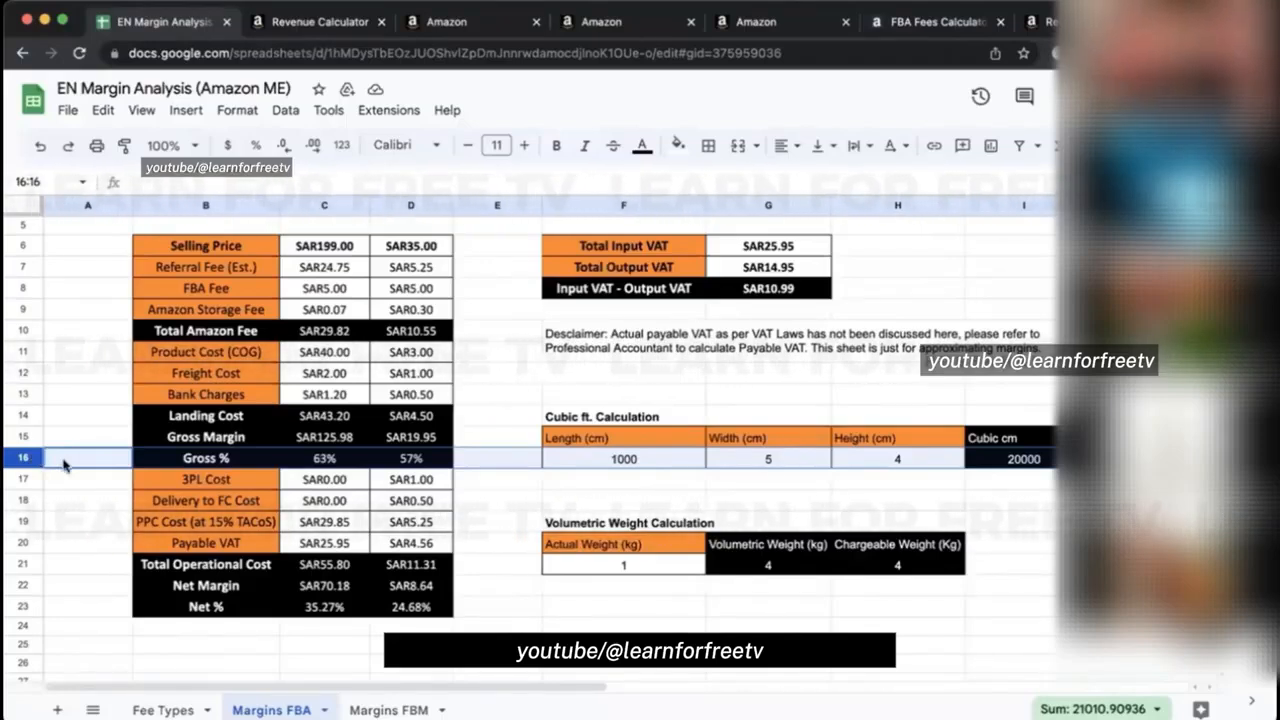
# Extend the Net % row down into row 24 across columns B to D and relabel the new row ROI.
pyautogui.click(210, 612)
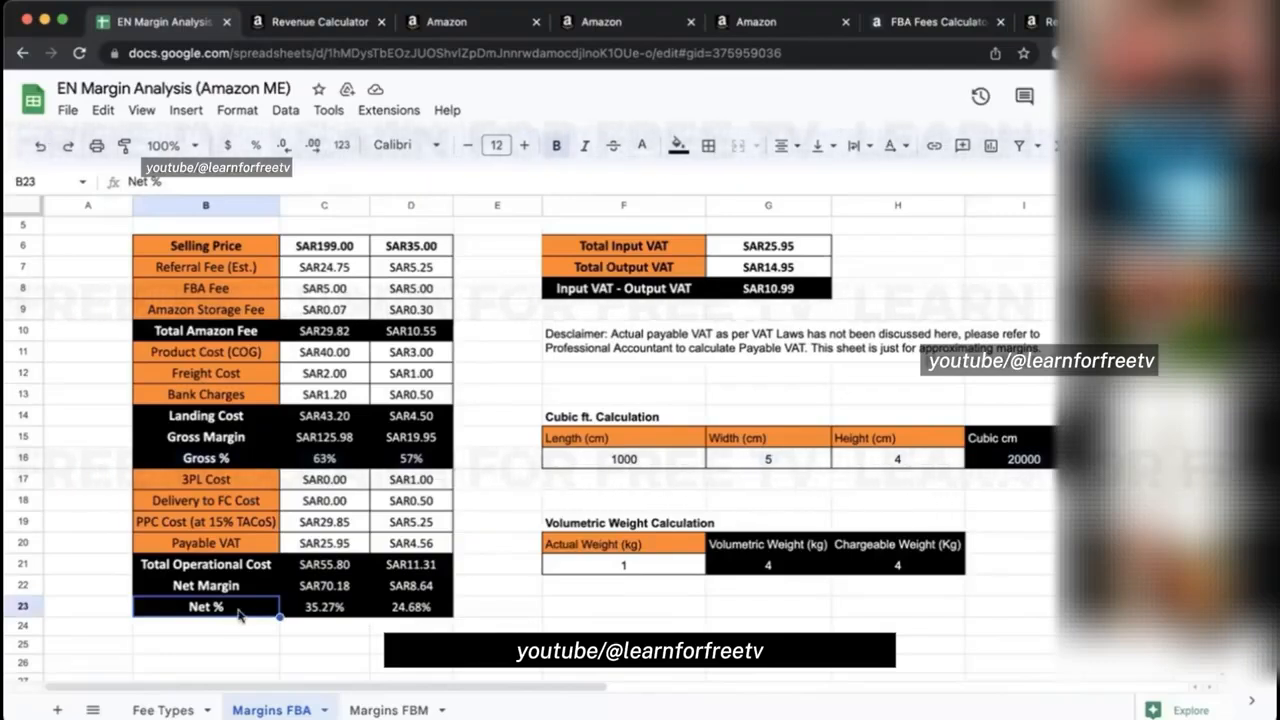
pyautogui.moveTo(242, 615); pyautogui.dragTo(395, 617)
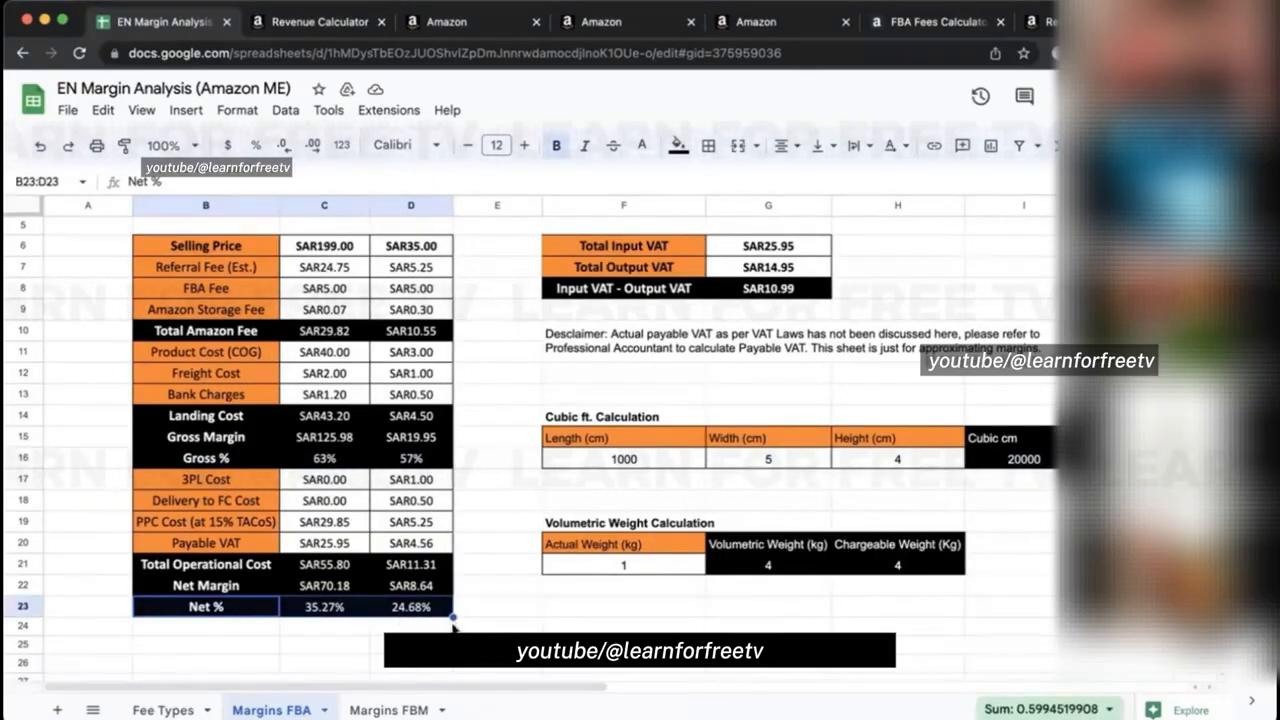
pyautogui.moveTo(452, 615); pyautogui.dragTo(450, 630)
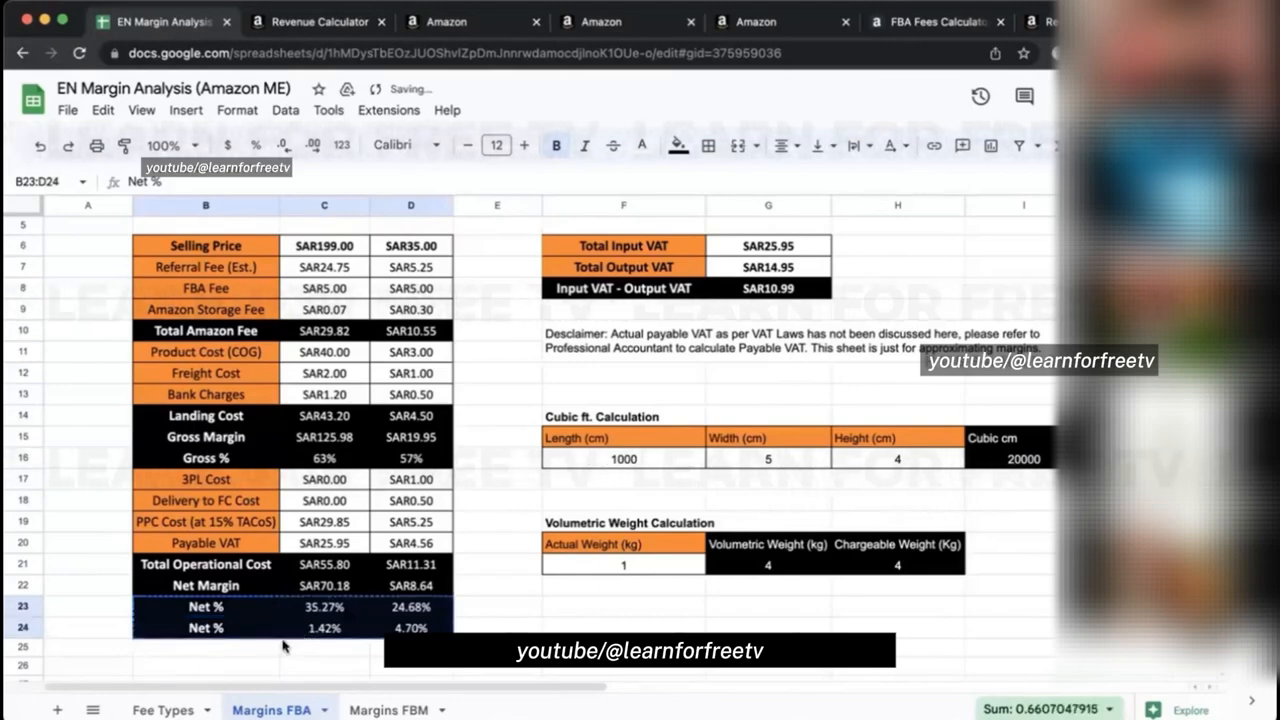
pyautogui.click(267, 632)
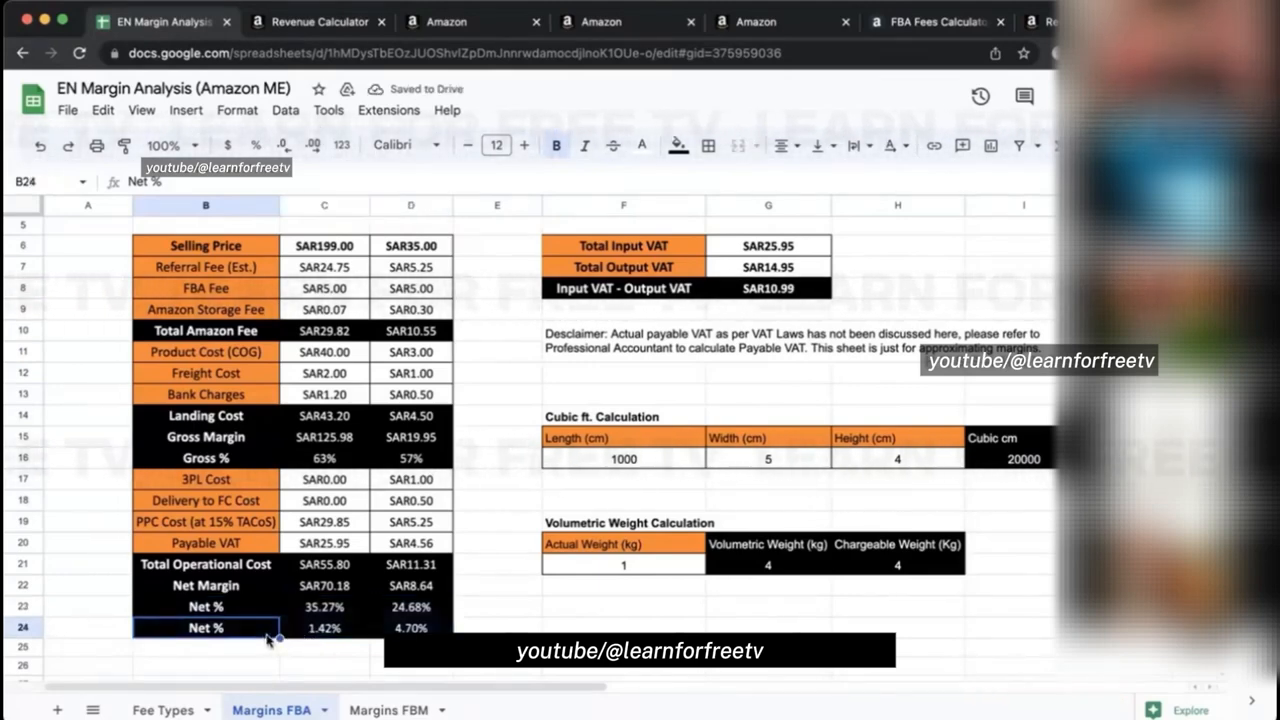
pyautogui.write('ROI')
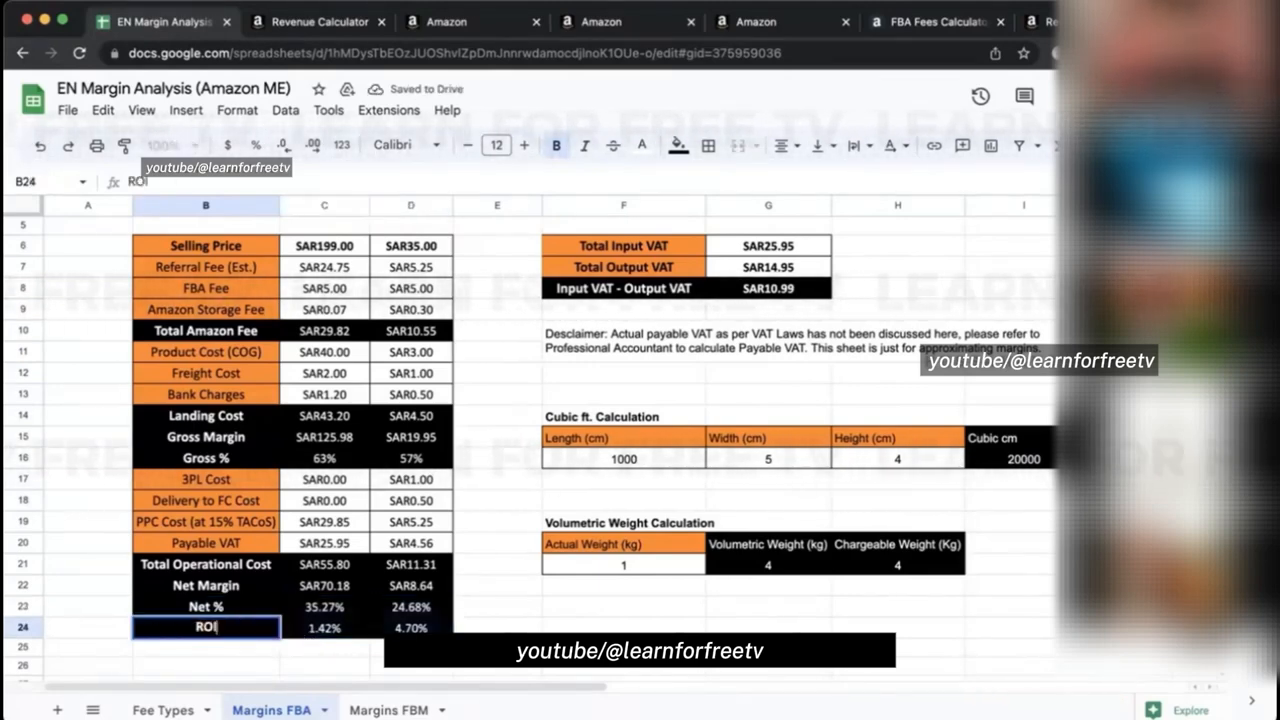
# Begin the ROI formula in C24 as Net Margin divided by Landing Cost, =C22/C14.
pyautogui.press('Tab')
pyautogui.write('=C21')
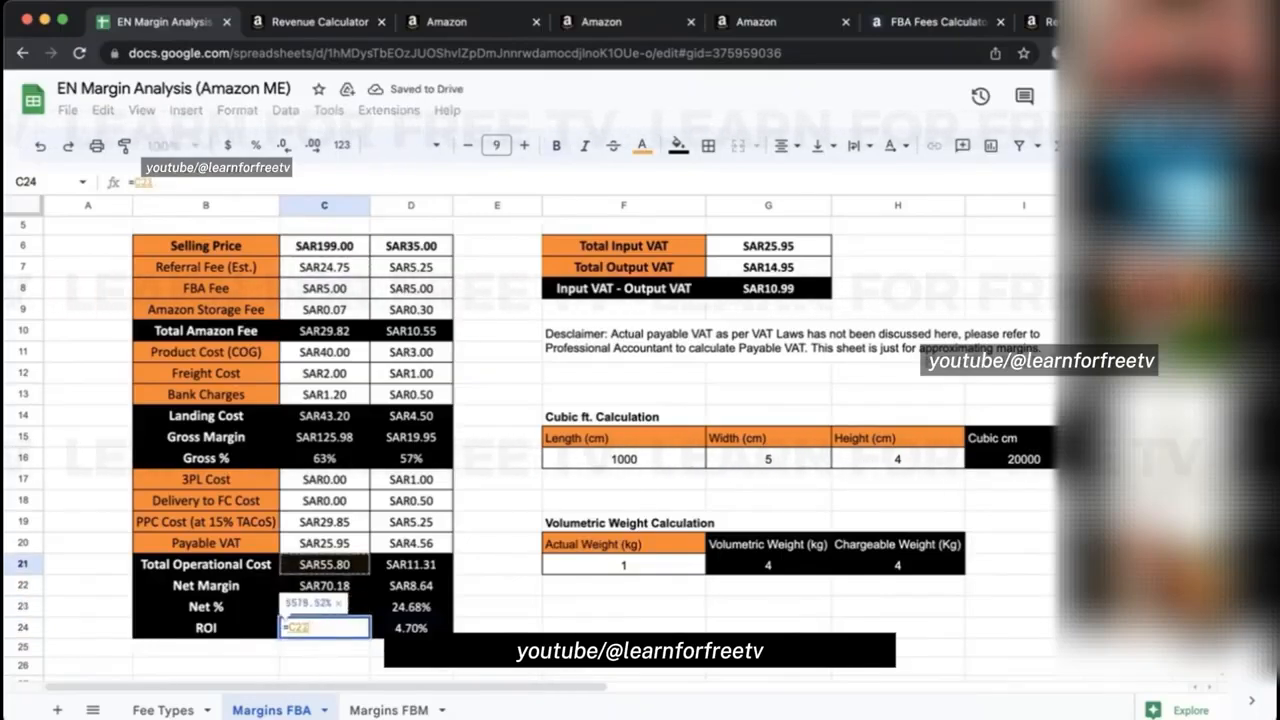
pyautogui.press('BackSpace')
pyautogui.write('2/')
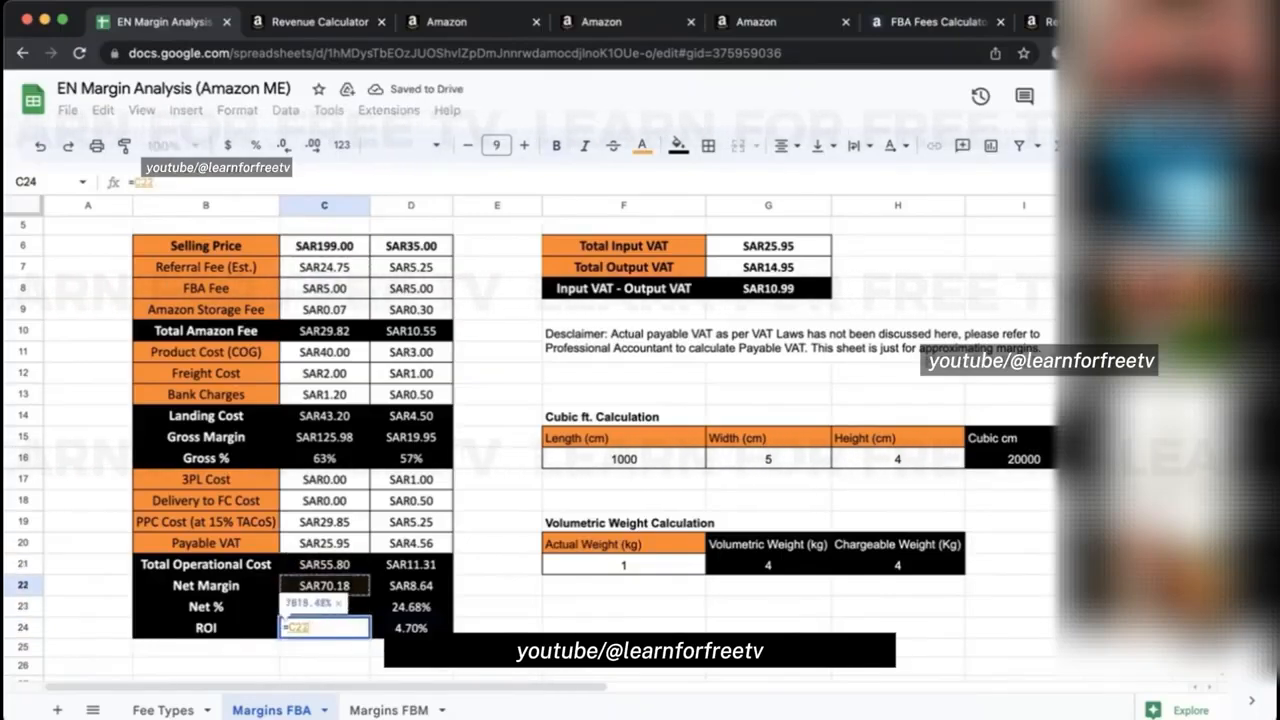
pyautogui.press('Up')
pyautogui.press('Up')
pyautogui.press('Up')
pyautogui.press('Up')
pyautogui.press('Up')
pyautogui.press('Up')
pyautogui.press('Up')
pyautogui.press('Up')
pyautogui.press('Up')
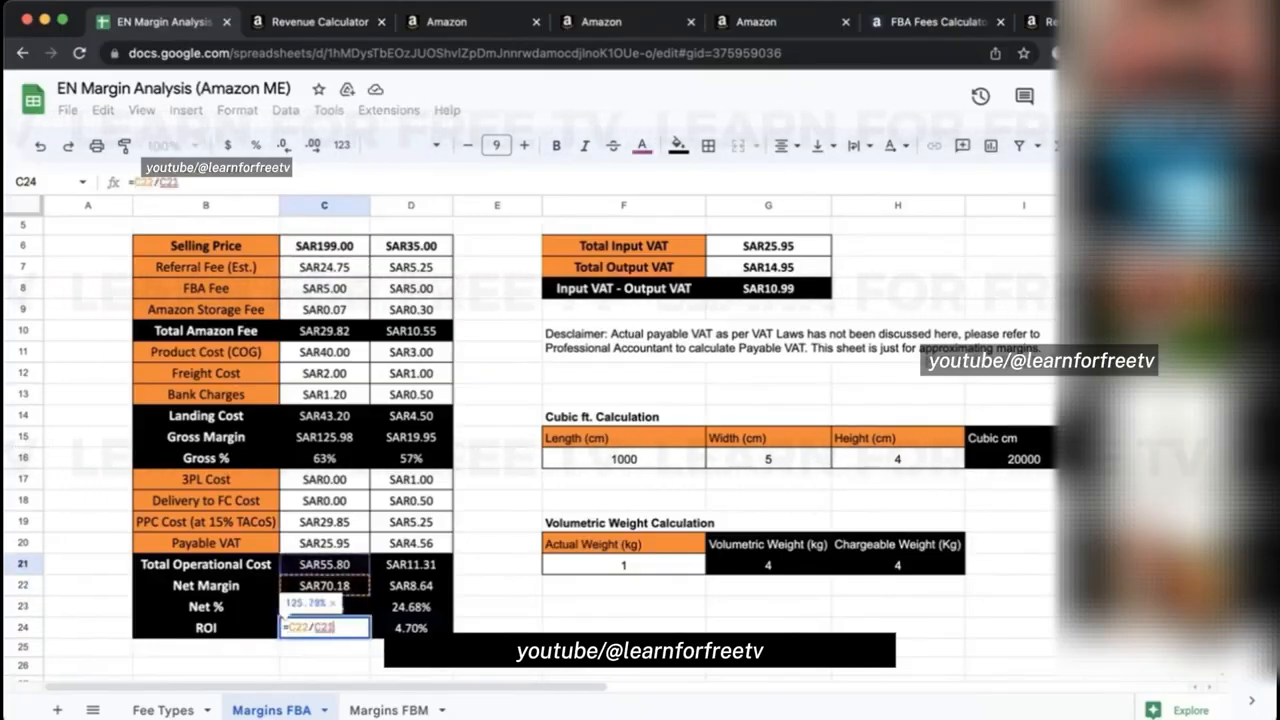
pyautogui.press('Up')
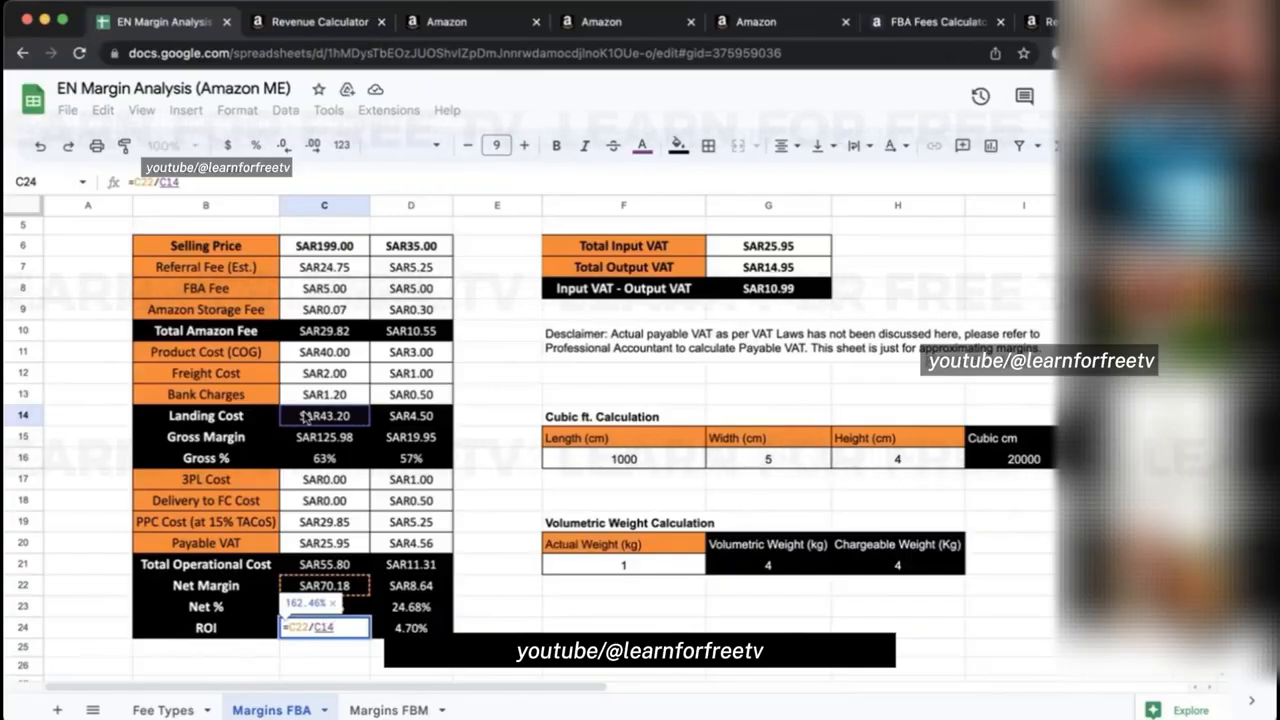
# Add the 3PL Cost (C17) and Delivery to FC Cost (C18) to the ROI formula after the Landing Cost.
pyautogui.write('+')
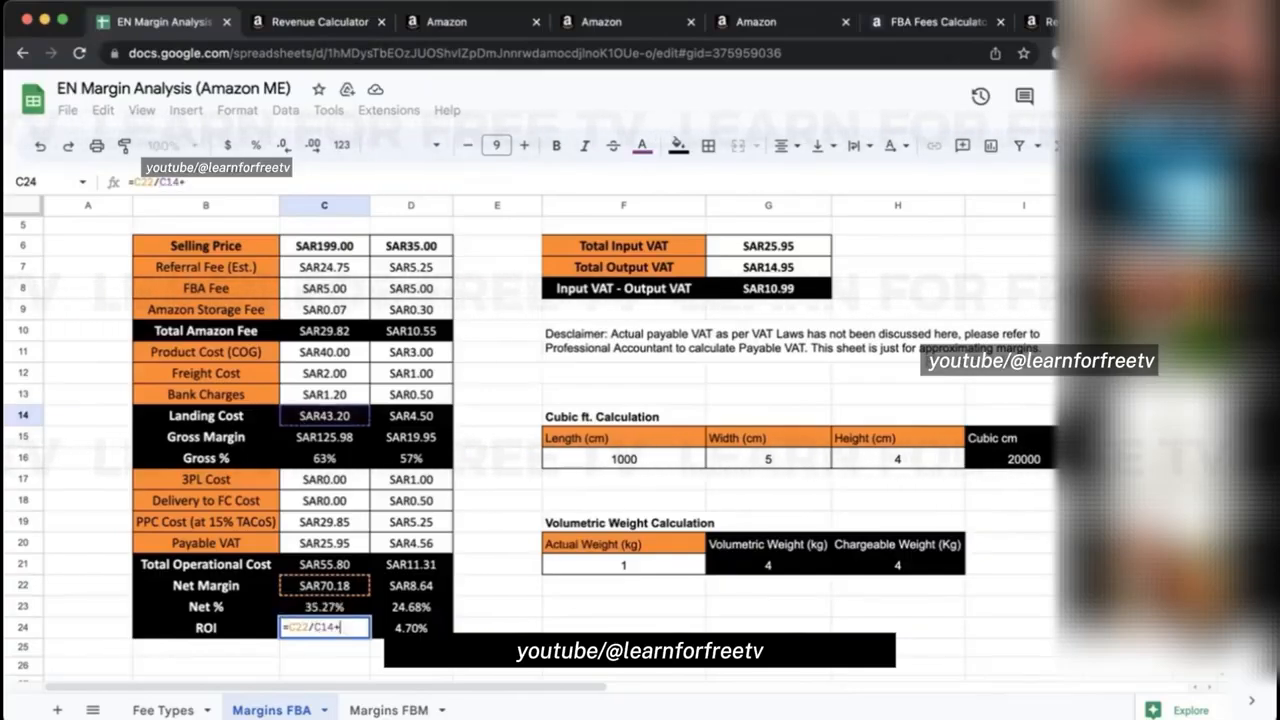
pyautogui.press('Up')
pyautogui.press('Up')
pyautogui.press('Up')
pyautogui.press('Up')
pyautogui.press('Up')
pyautogui.press('Up')
pyautogui.press('Up')
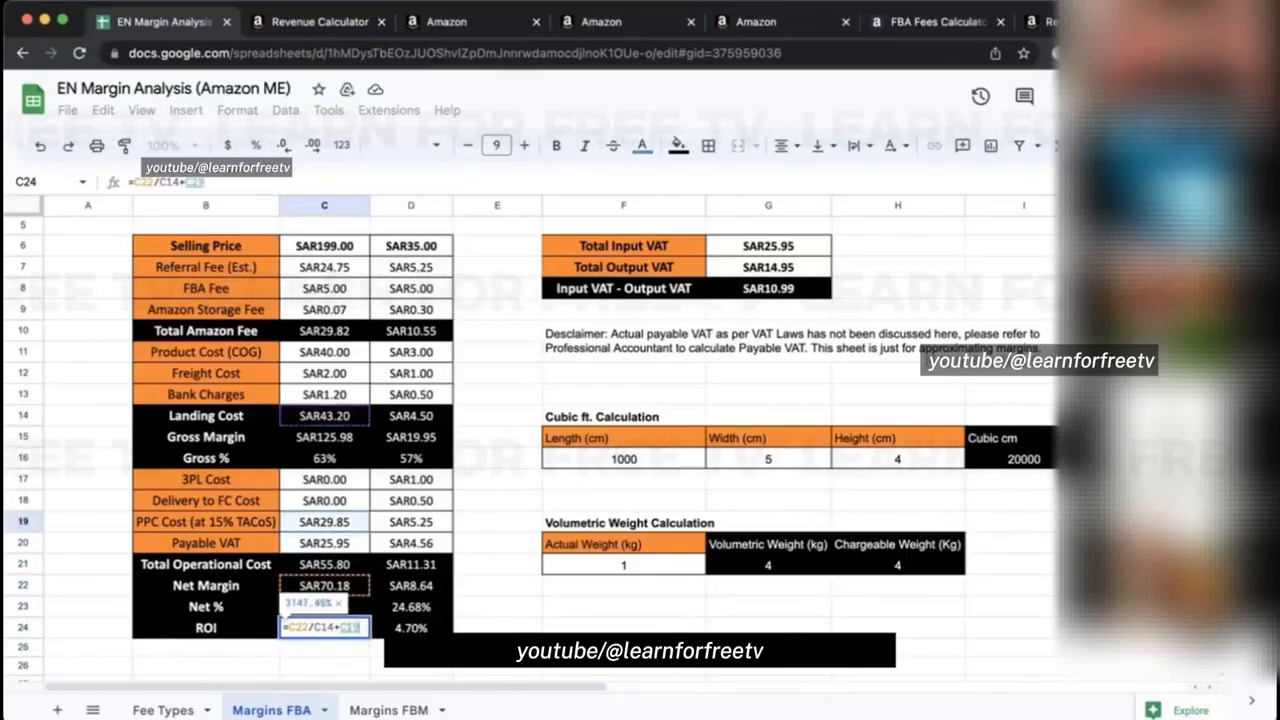
pyautogui.write('+')
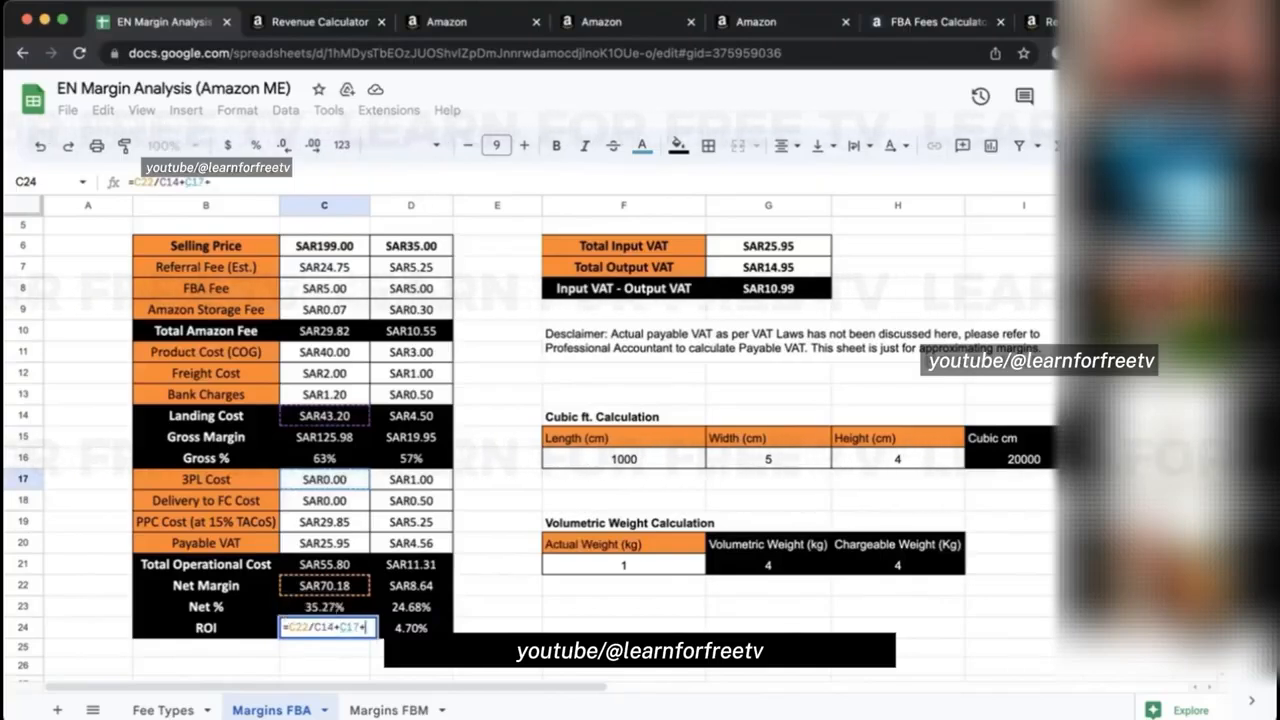
pyautogui.press('Up')
pyautogui.press('Up')
pyautogui.press('Up')
pyautogui.press('Up')
pyautogui.press('Up')
pyautogui.press('Up')
pyautogui.write('+')
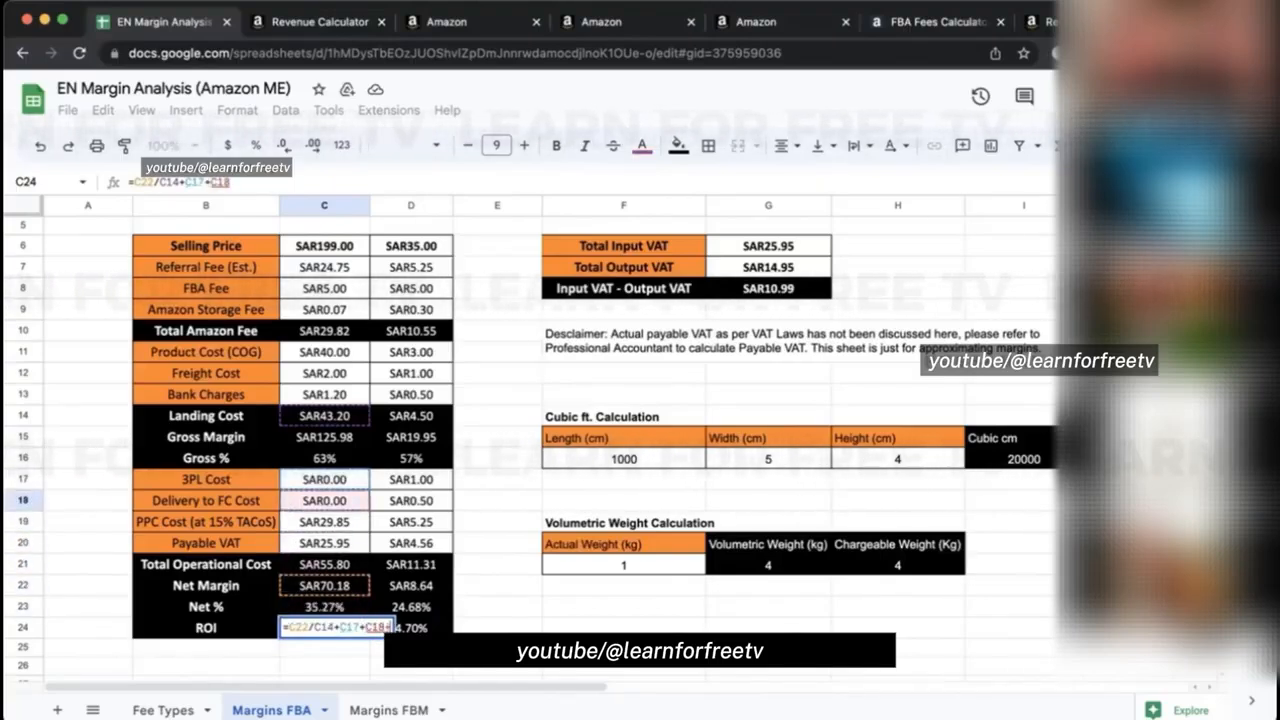
pyautogui.press('Up')
pyautogui.press('Up')
pyautogui.press('Up')
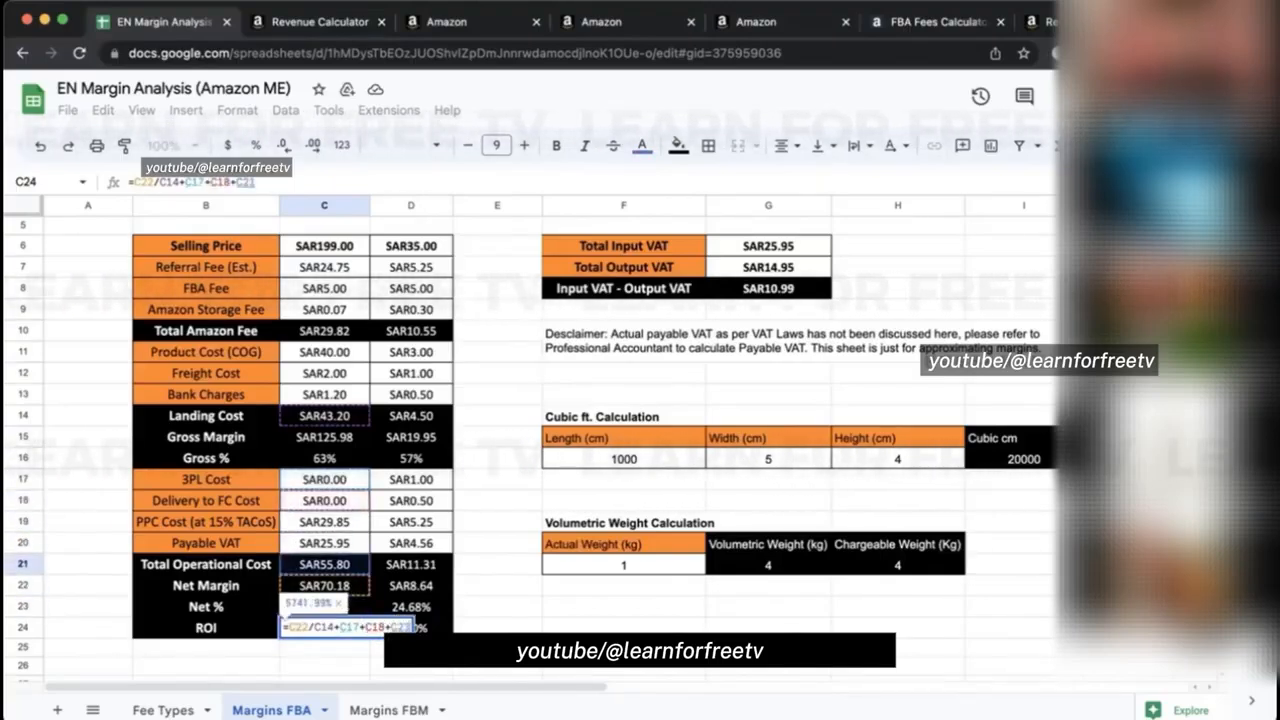
pyautogui.press('Down')
pyautogui.press('BackSpace')
pyautogui.press('BackSpace')
pyautogui.press('BackSpace')
pyautogui.press('BackSpace')
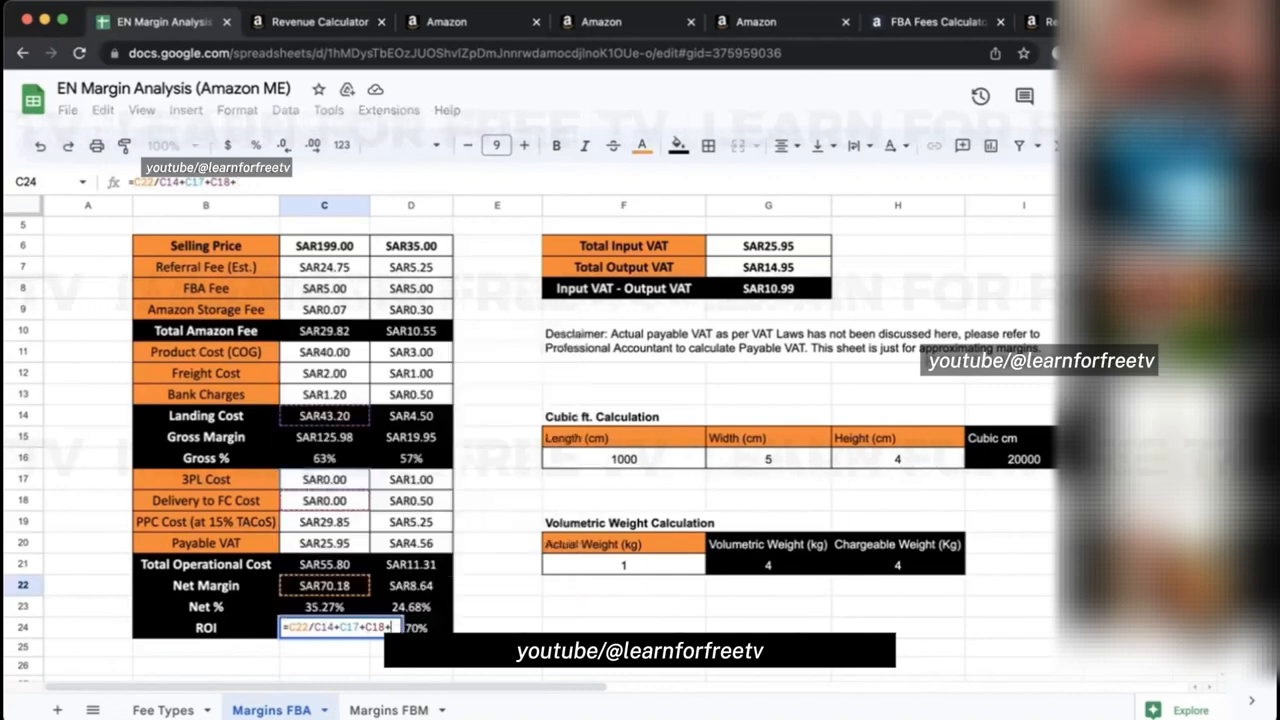
# Group the three costs in parentheses so the C24 formula reads =C22/(C14+C17+C18), and commit it.
pyautogui.write(')')
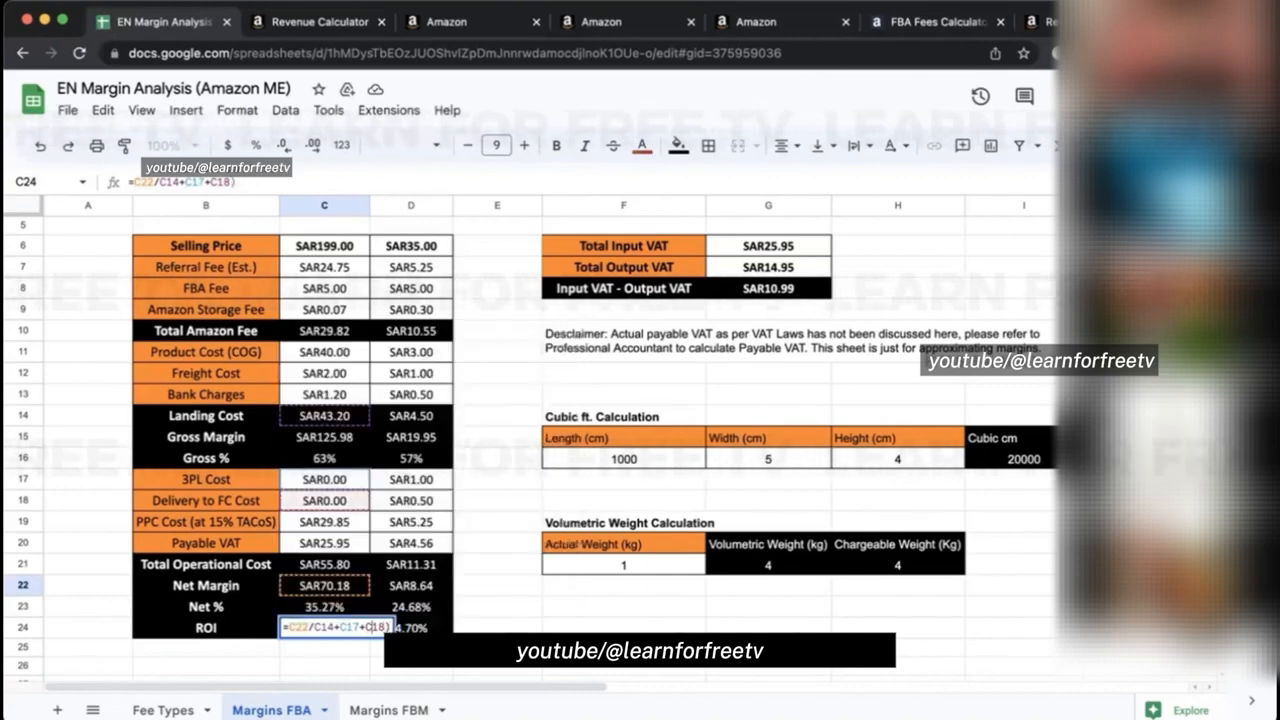
pyautogui.press('Left')
pyautogui.press('Left')
pyautogui.press('Left')
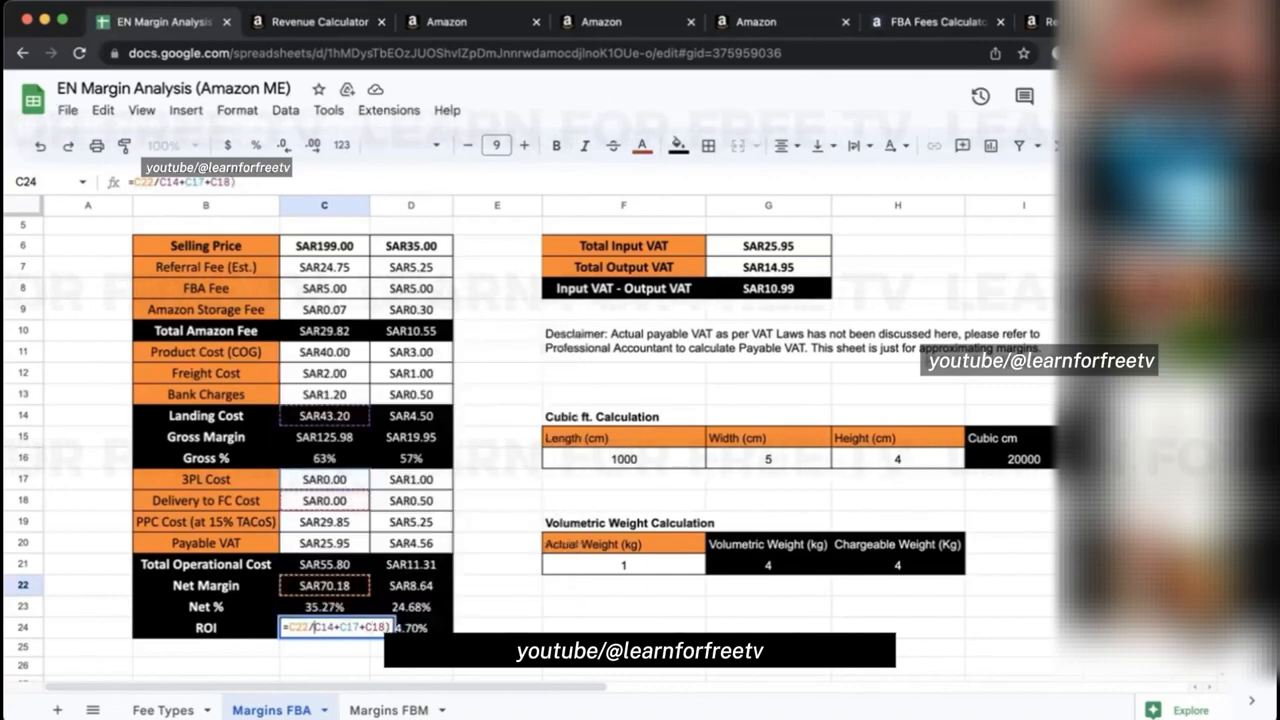
pyautogui.write('(')
pyautogui.press('Return')
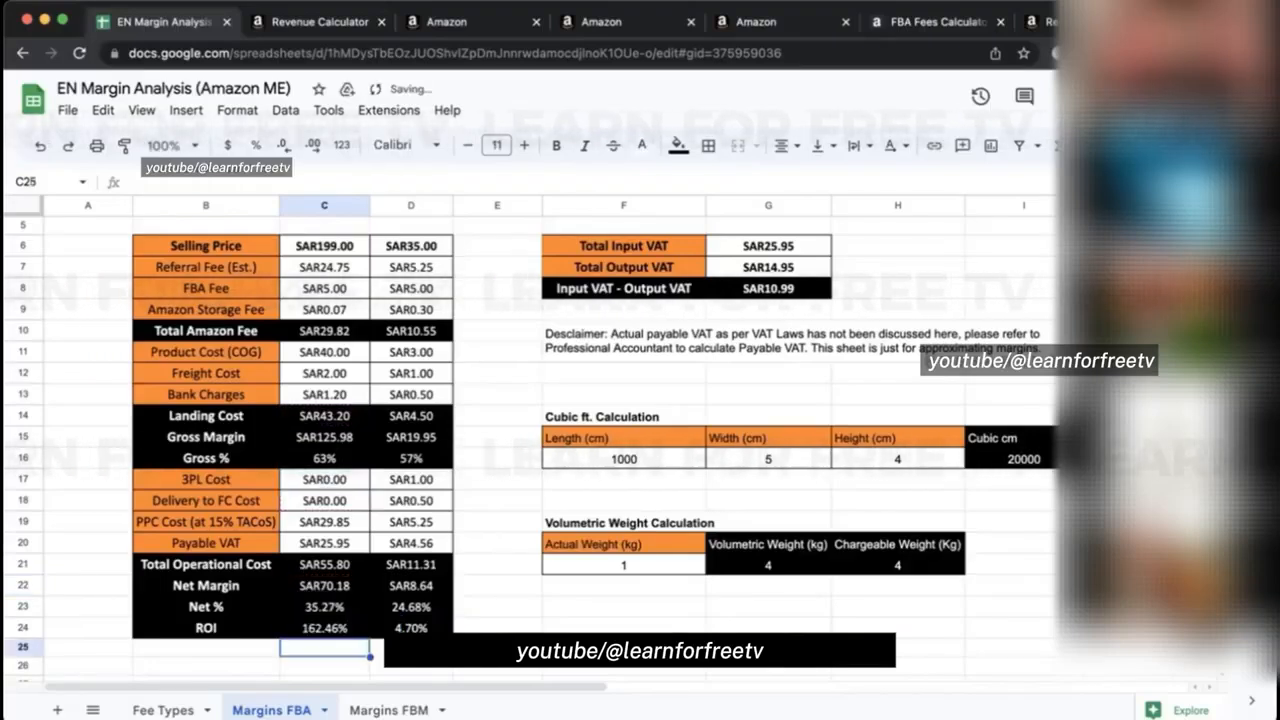
# Copy the ROI formula from C24 across to D24, then reselect C24.
pyautogui.press('Up')
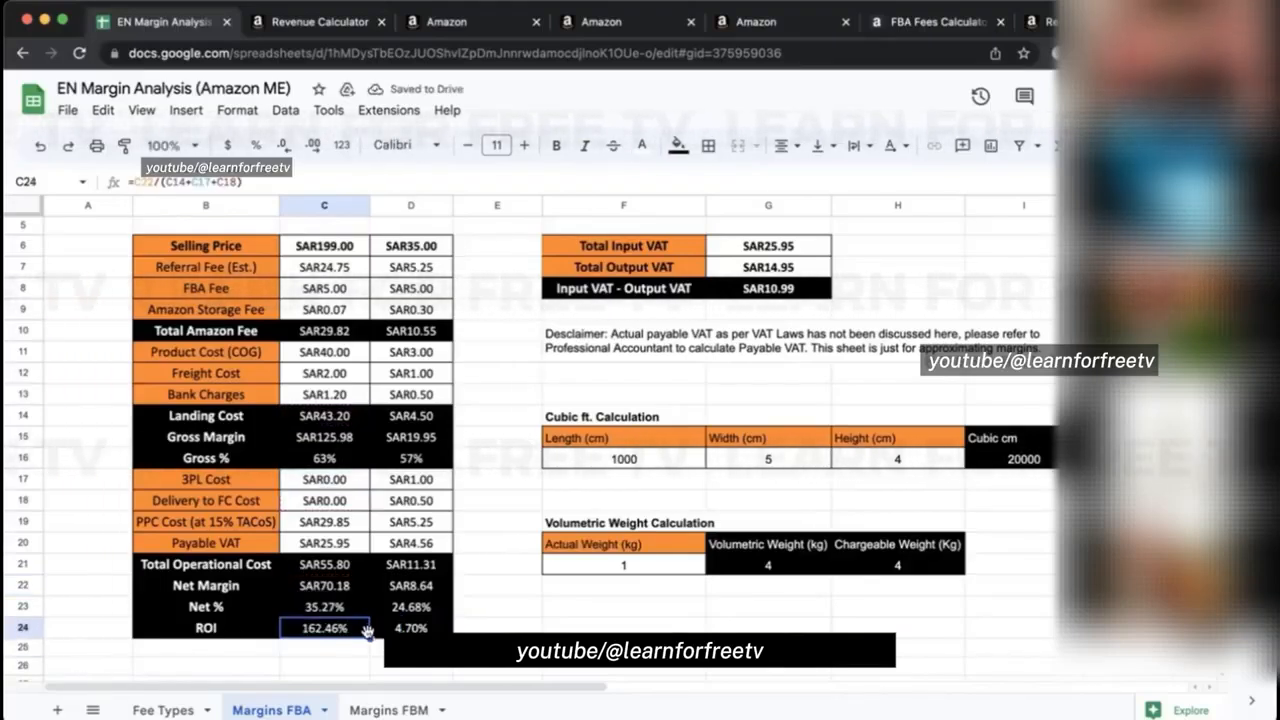
pyautogui.moveTo(368, 632); pyautogui.dragTo(410, 628)
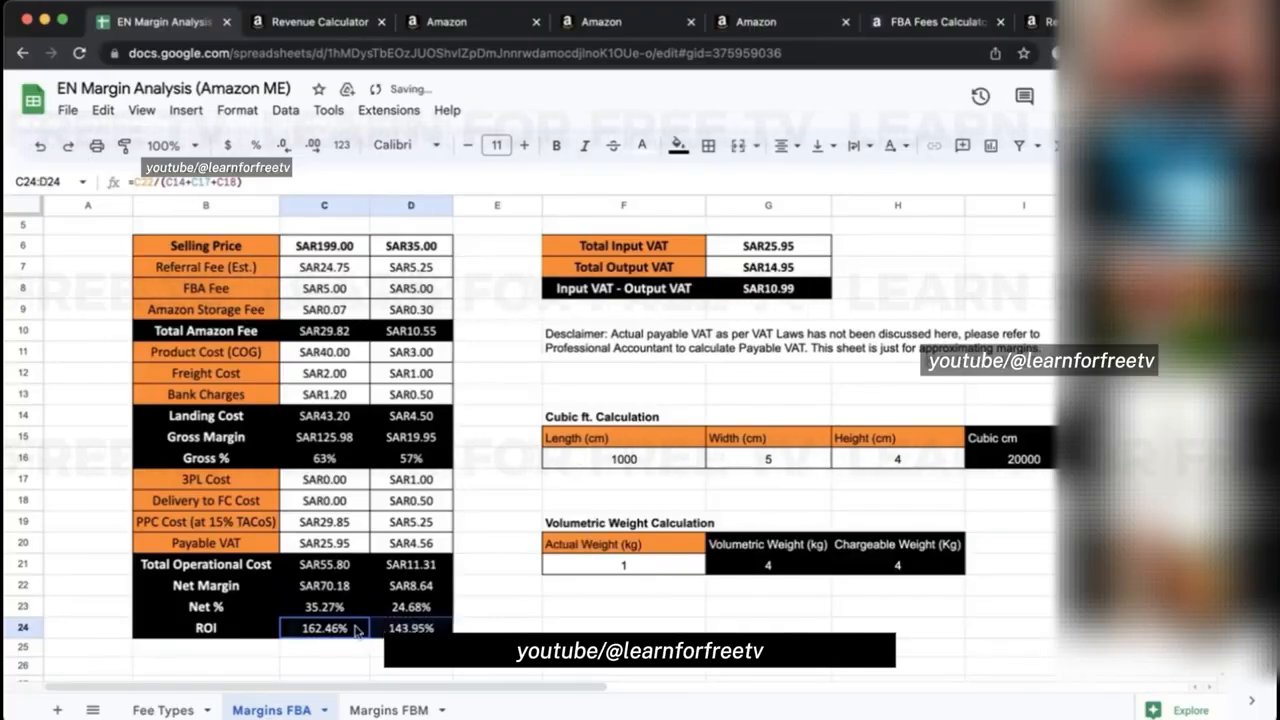
pyautogui.click(357, 630)
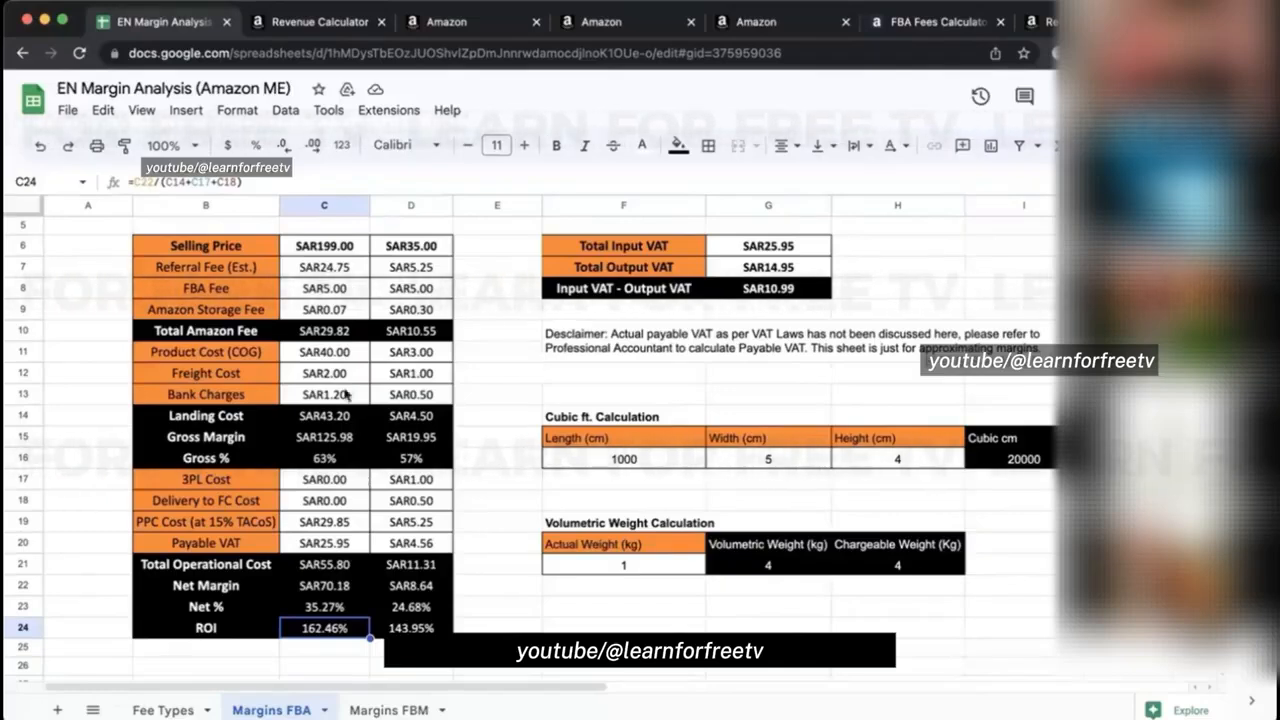
# Review our Amazon fees, product and landing costs, 3PL and delivery costs, PPC cost and Payable VAT in column C.
pyautogui.click(327, 272)
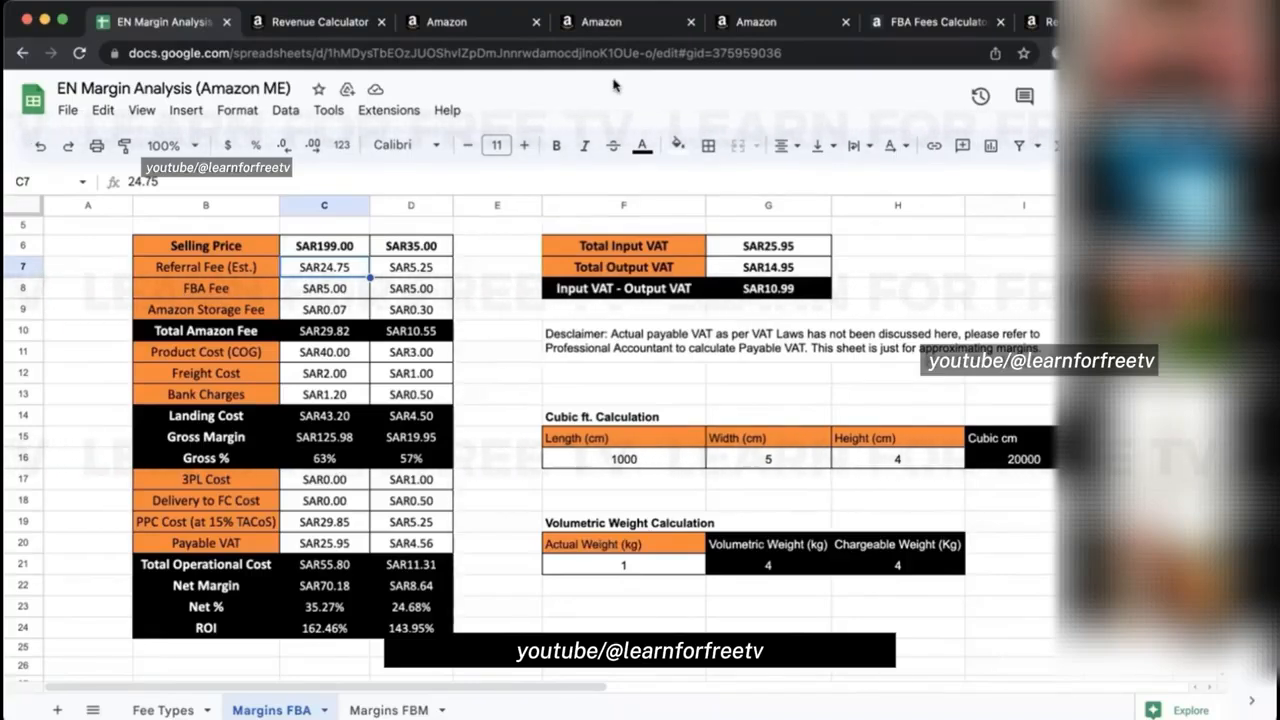
pyautogui.click(338, 312)
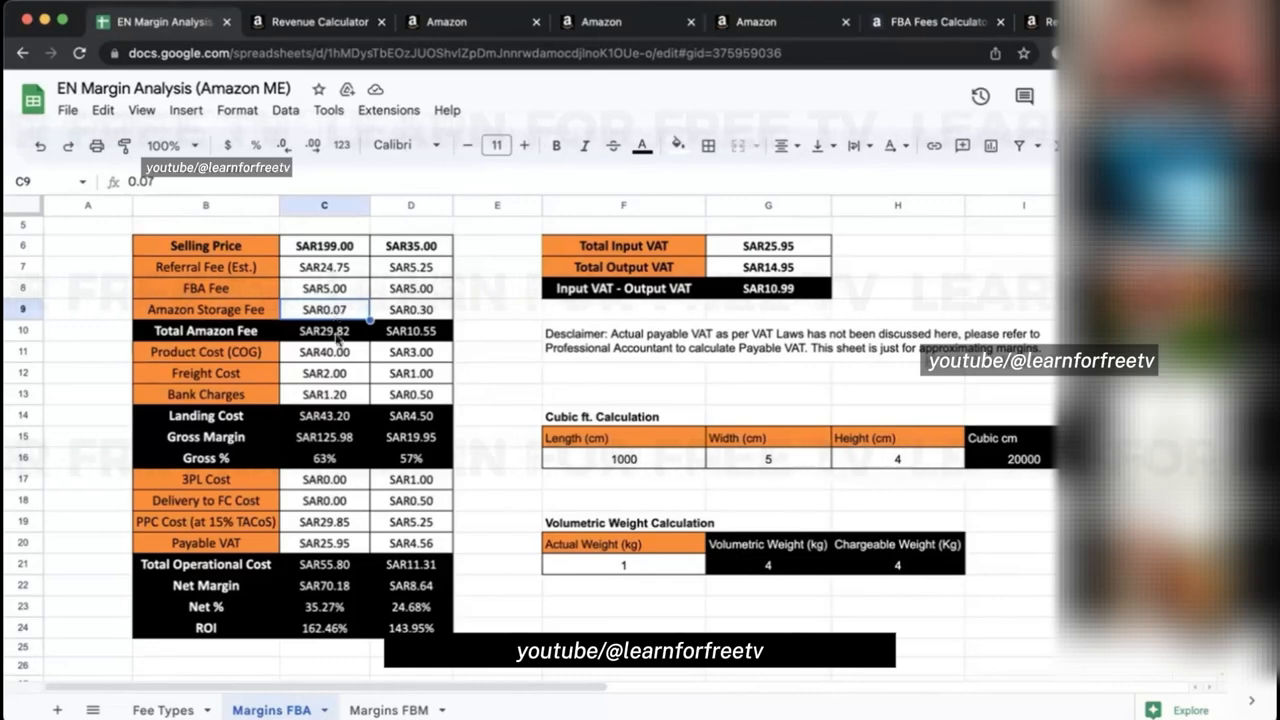
pyautogui.click(328, 350)
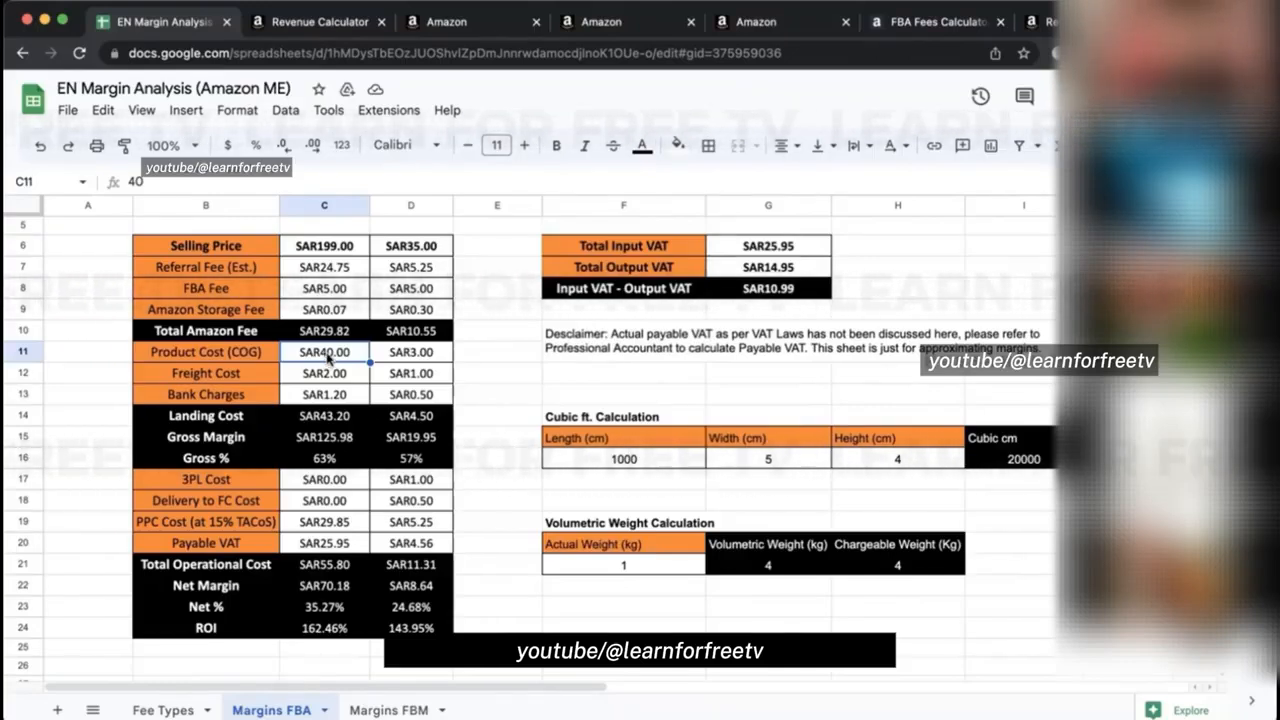
pyautogui.click(318, 418)
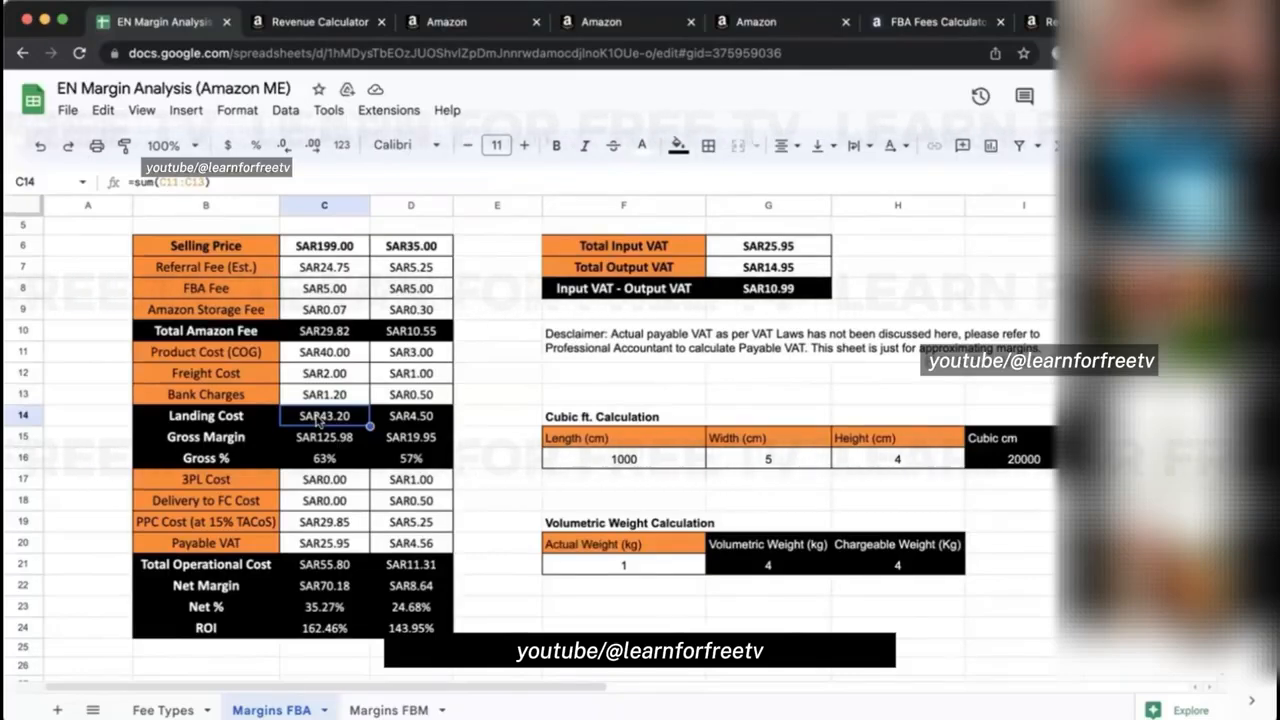
pyautogui.click(333, 481)
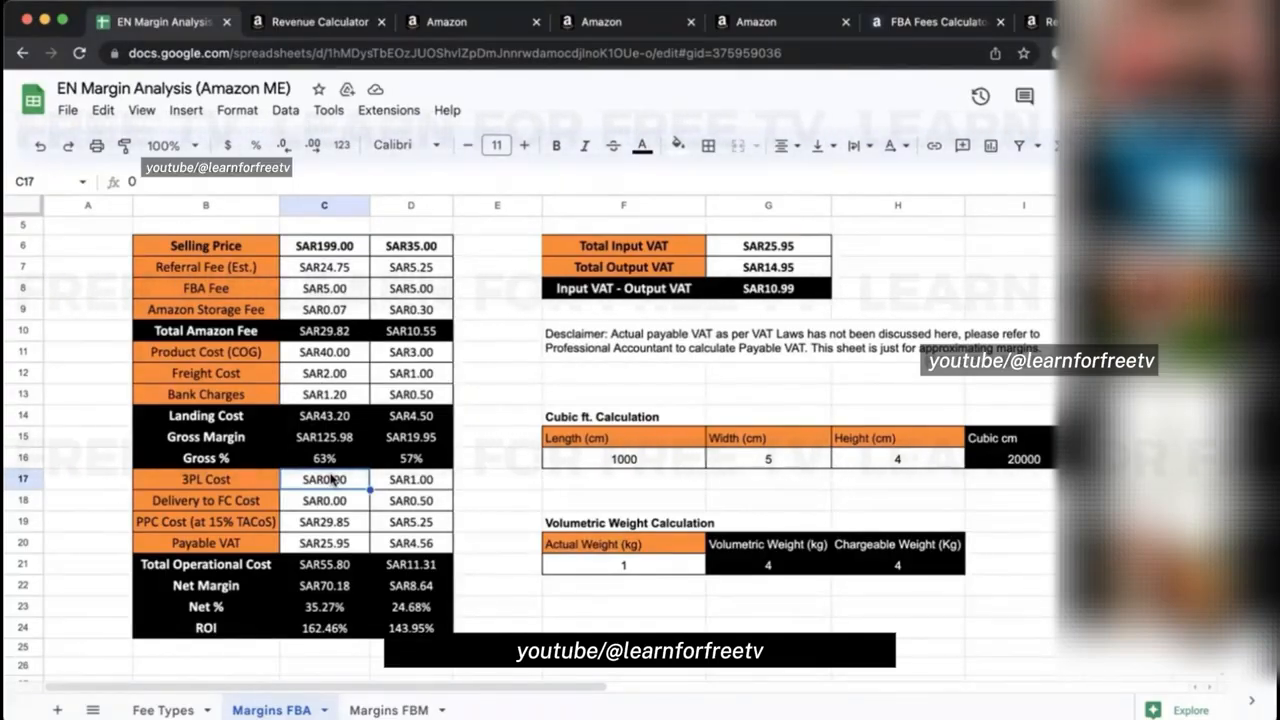
pyautogui.click(335, 503)
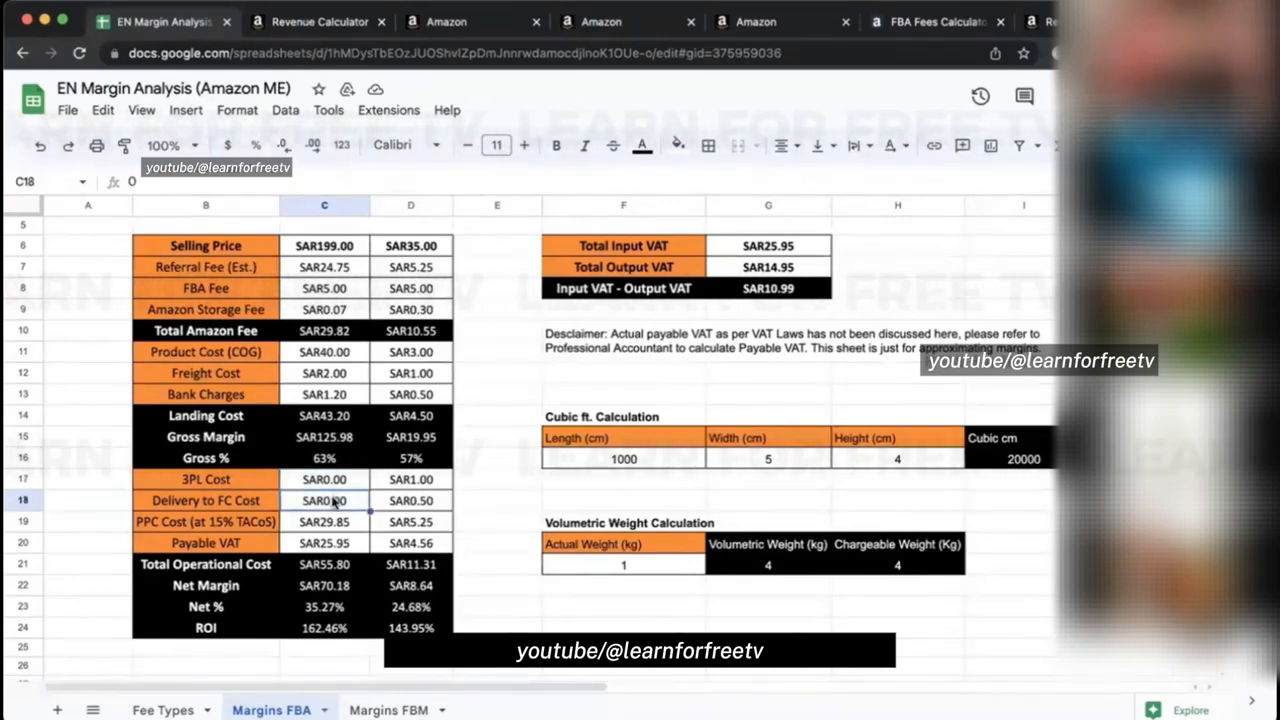
pyautogui.click(334, 529)
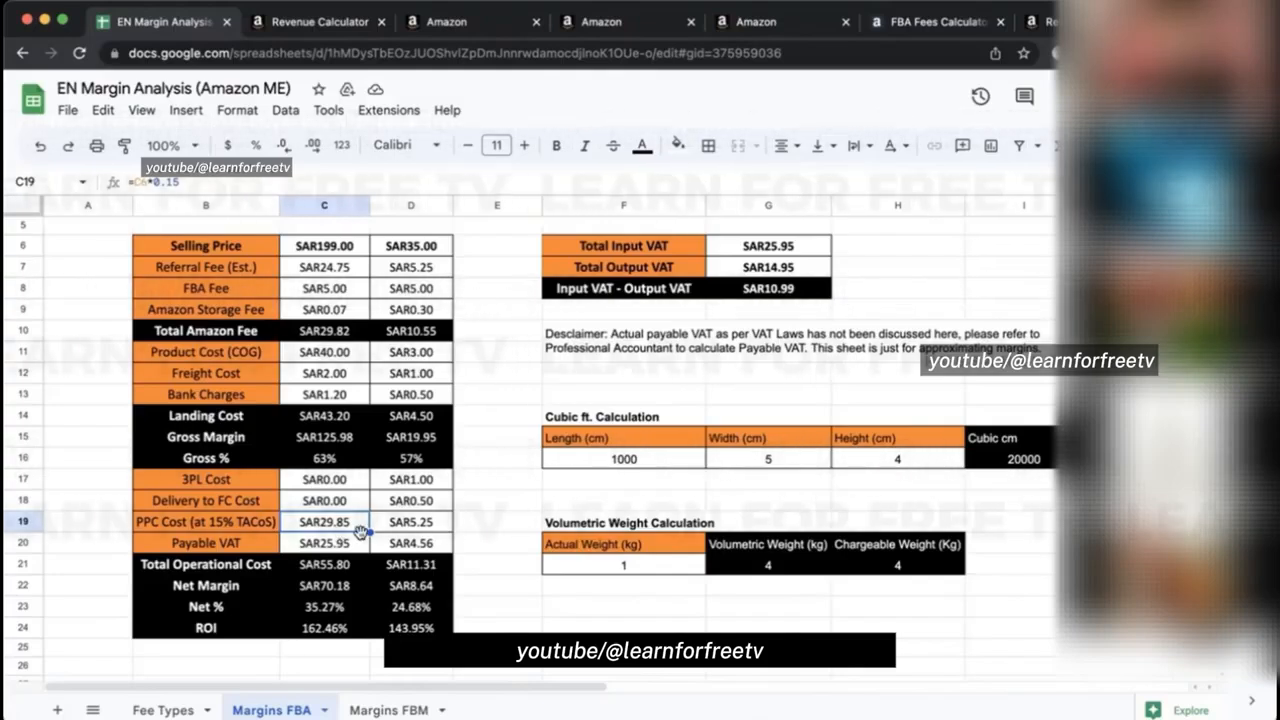
pyautogui.click(357, 540)
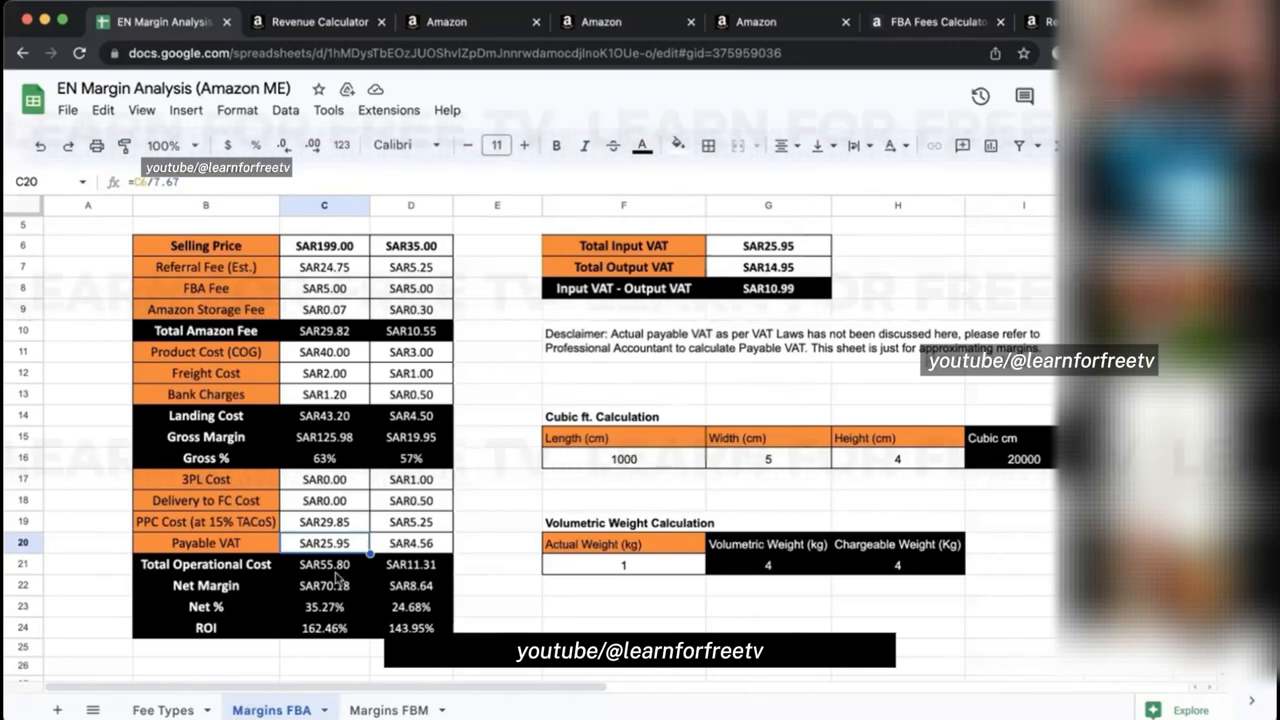
# Check the ROI formula and Amazon fee rows on the Margins FBA sheet, and open Margins FBM at our Selling Price.
pyautogui.click(341, 630)
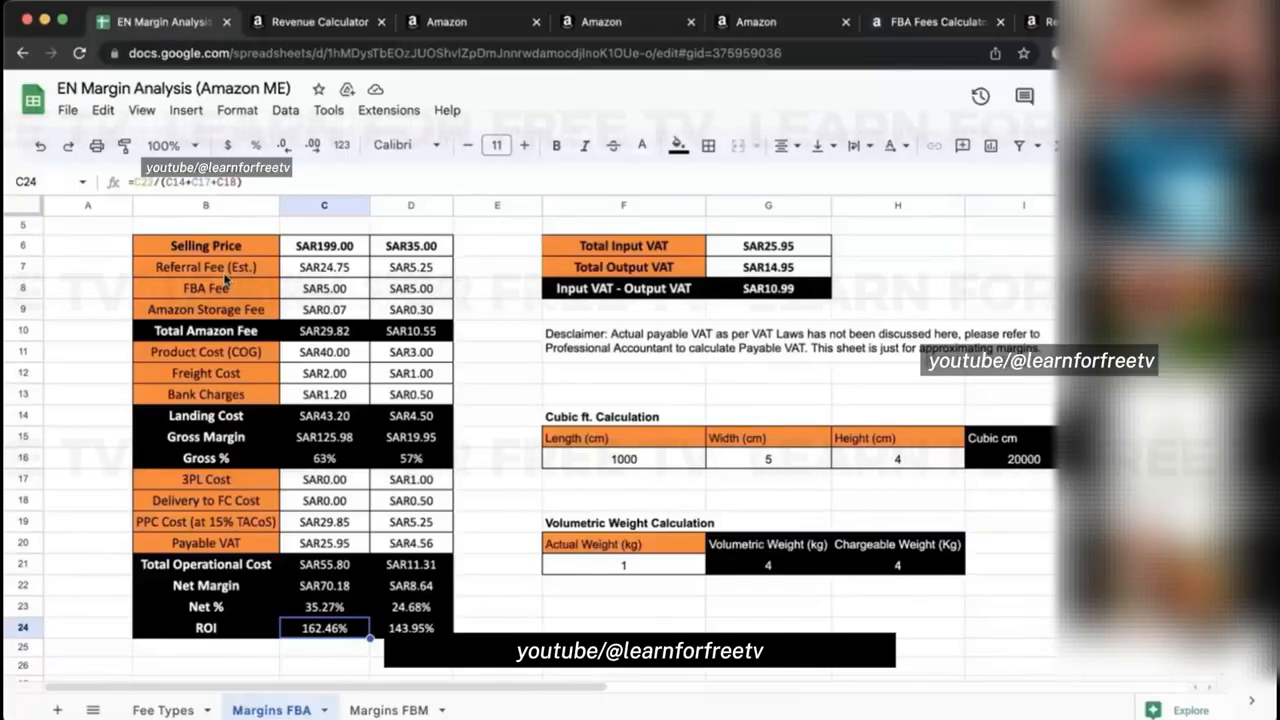
pyautogui.moveTo(226, 276); pyautogui.dragTo(285, 316)
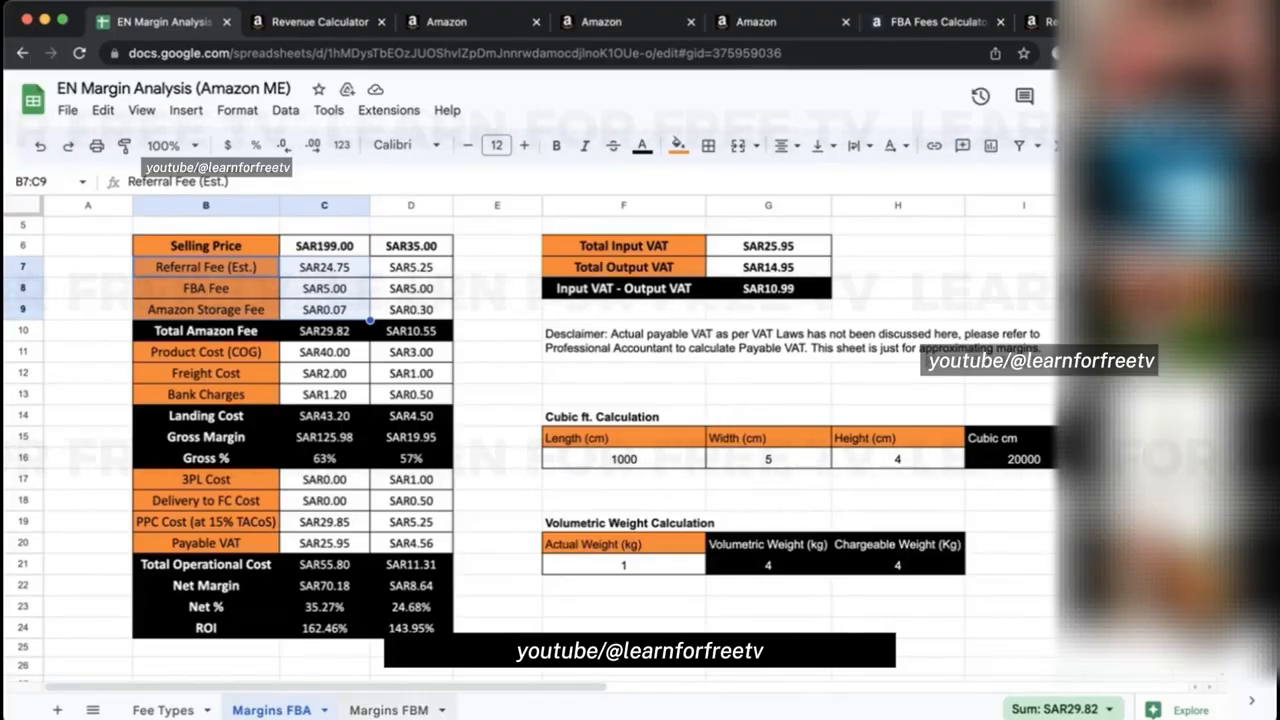
pyautogui.click(388, 710)
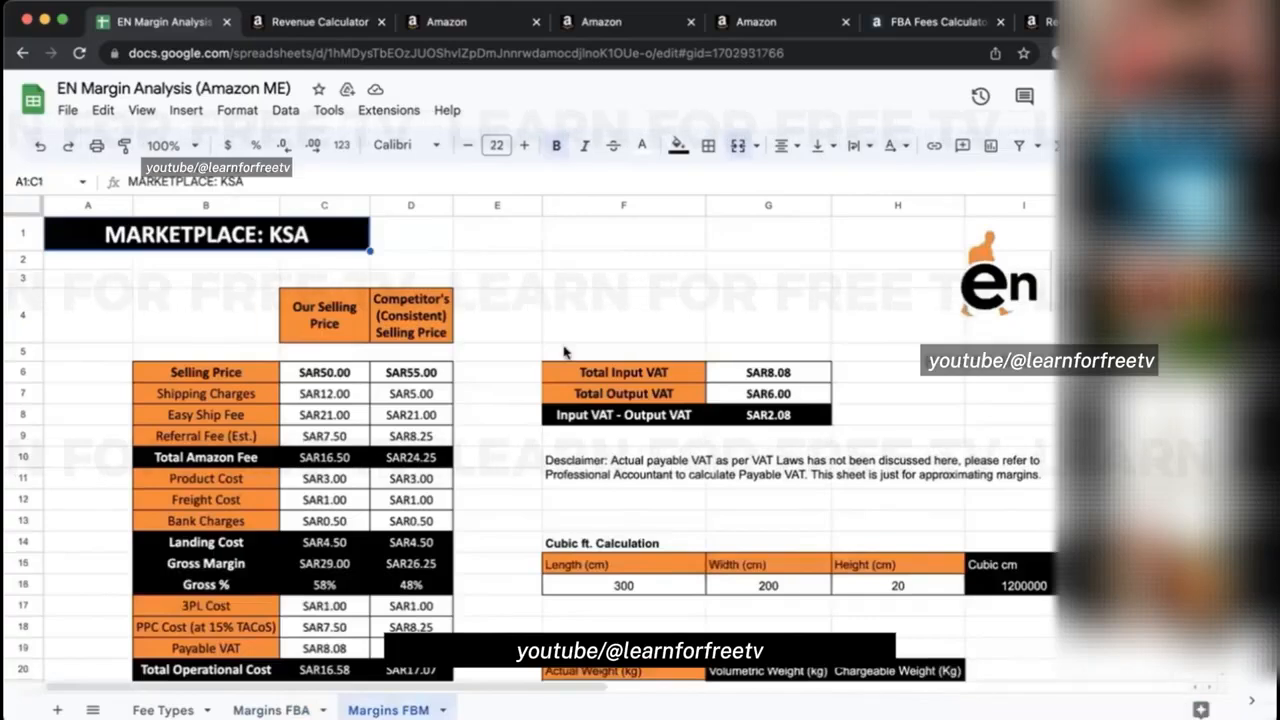
pyautogui.scroll(-3, 525, 334)
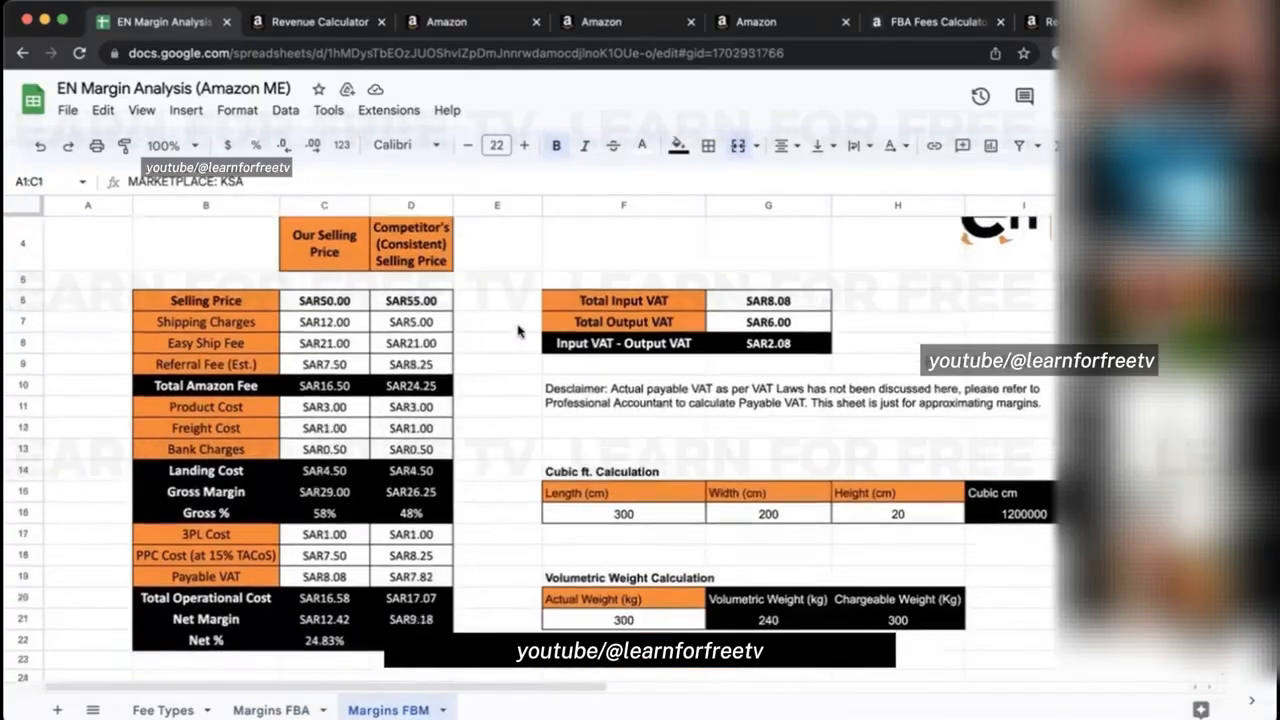
pyautogui.scroll(-1, 490, 329)
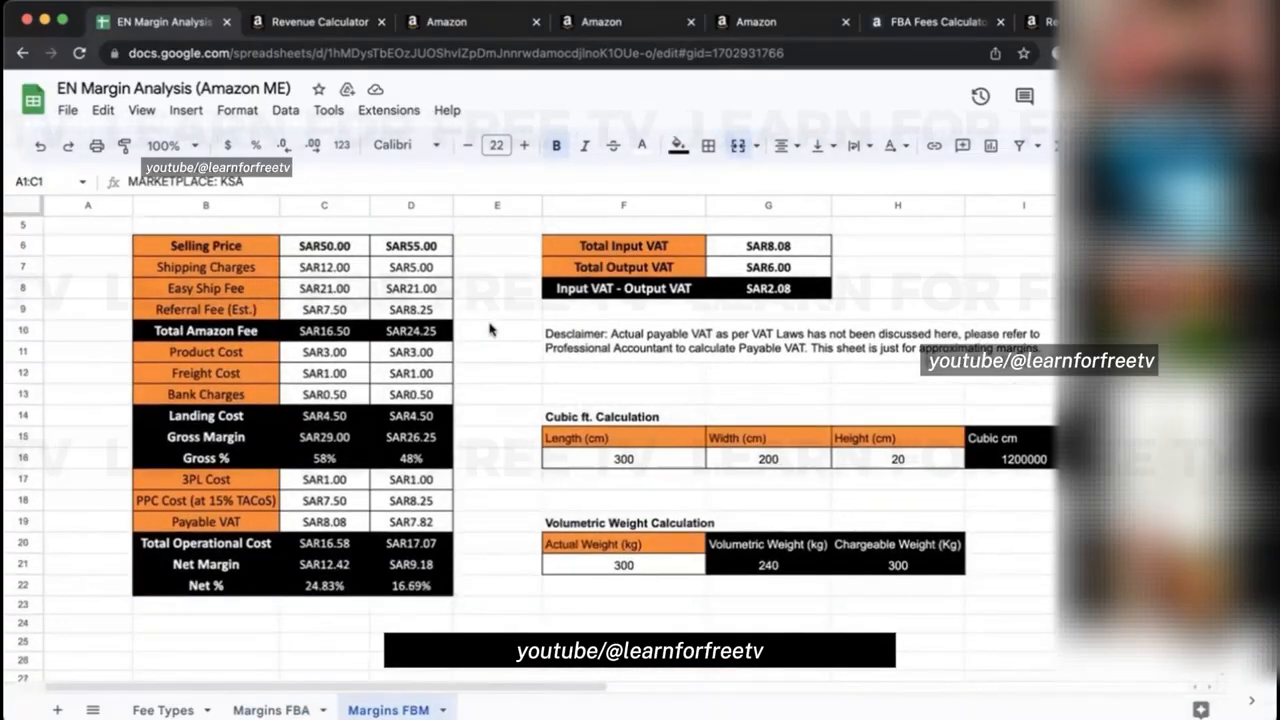
pyautogui.click(338, 252)
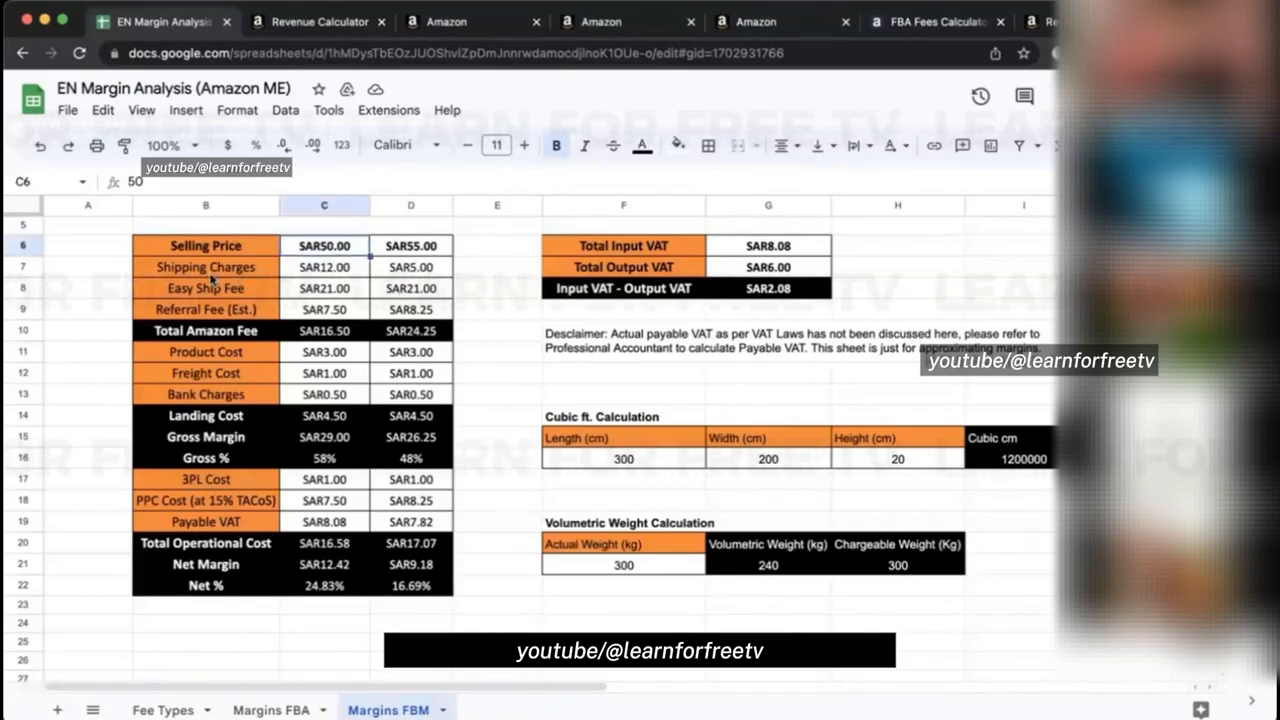
# Review the FBM Shipping Charges, Easy Ship Fee and Referral Fee rows, consulting the Amazon fees in the Revenue Calculator.
pyautogui.moveTo(222, 277); pyautogui.dragTo(424, 272)
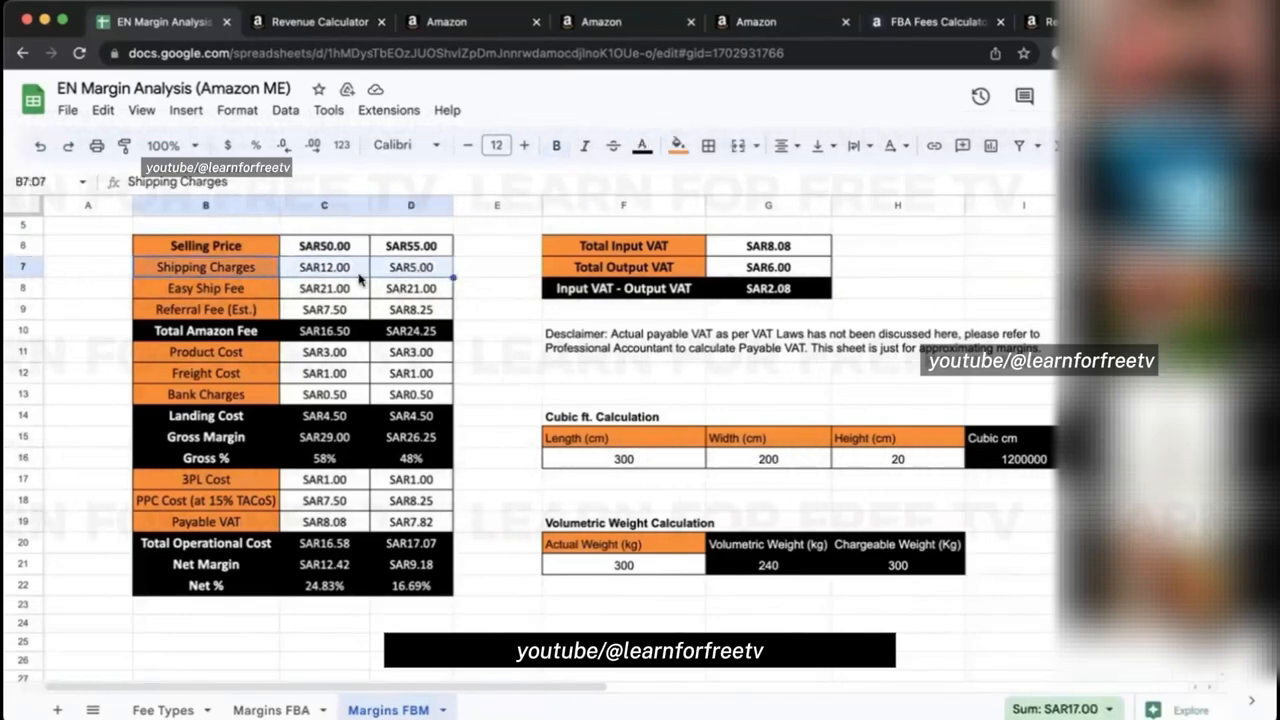
pyautogui.moveTo(215, 288); pyautogui.dragTo(405, 291)
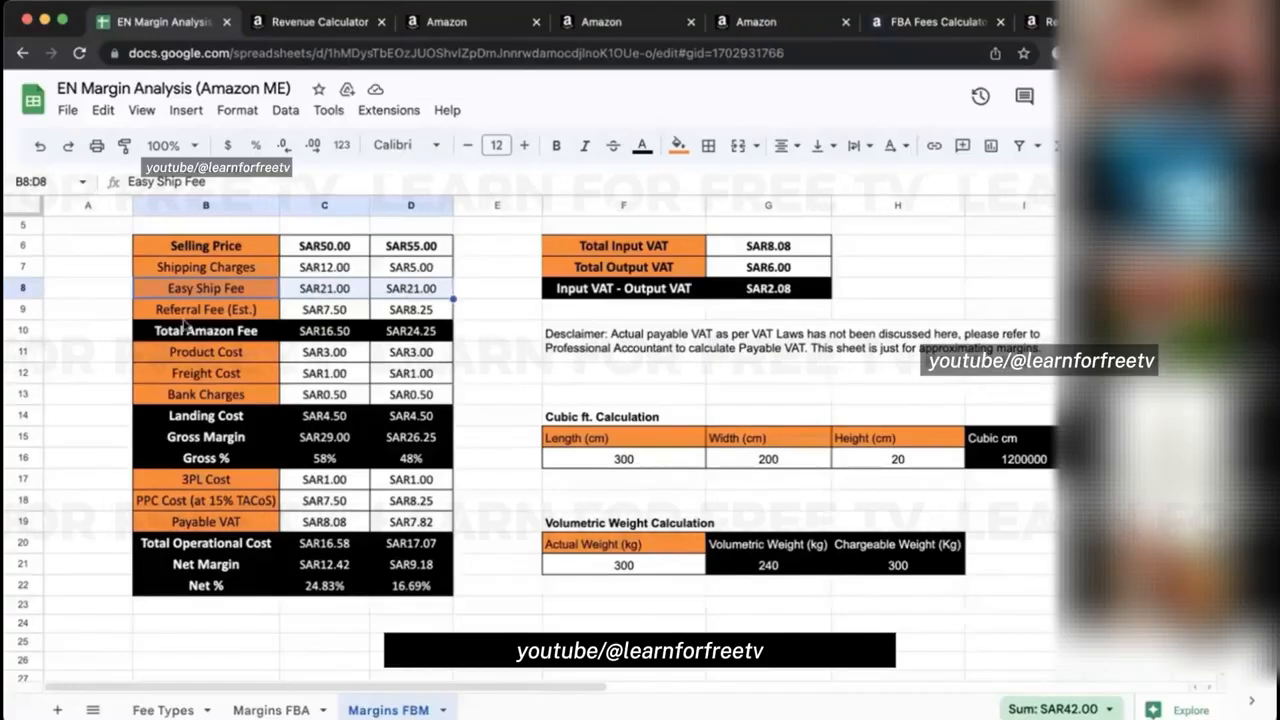
pyautogui.moveTo(195, 311); pyautogui.dragTo(399, 292)
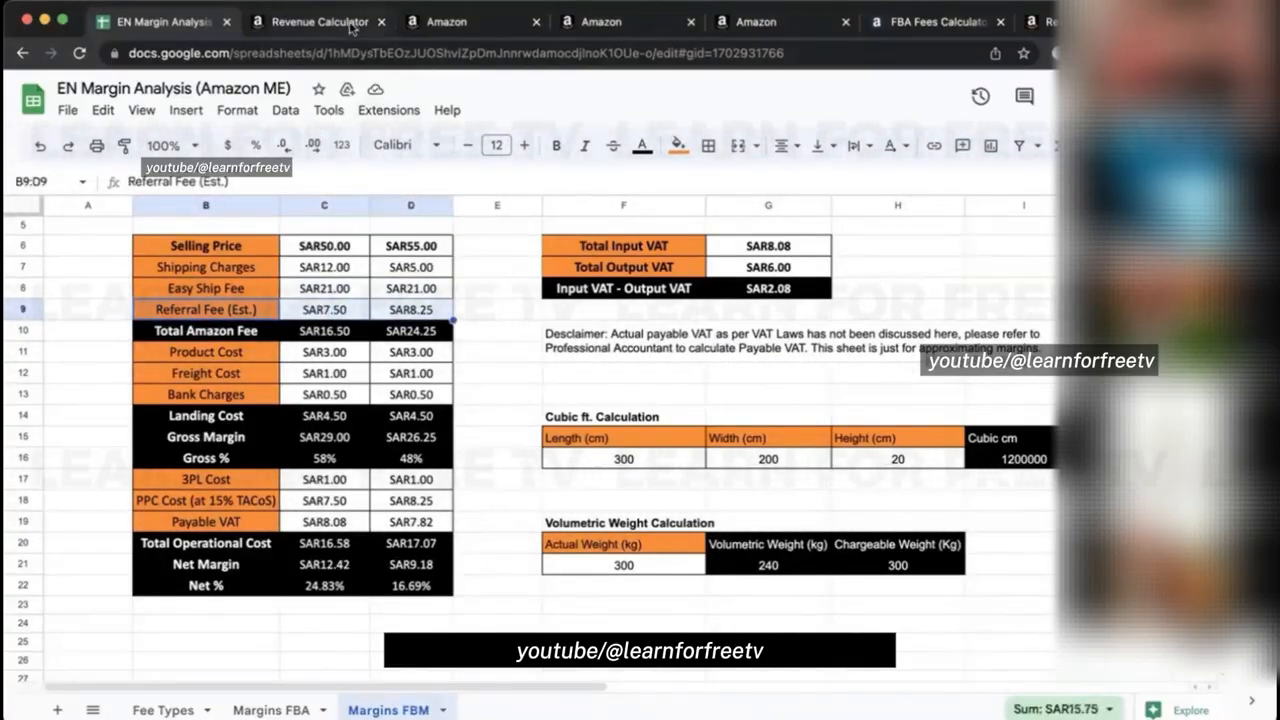
pyautogui.click(318, 21)
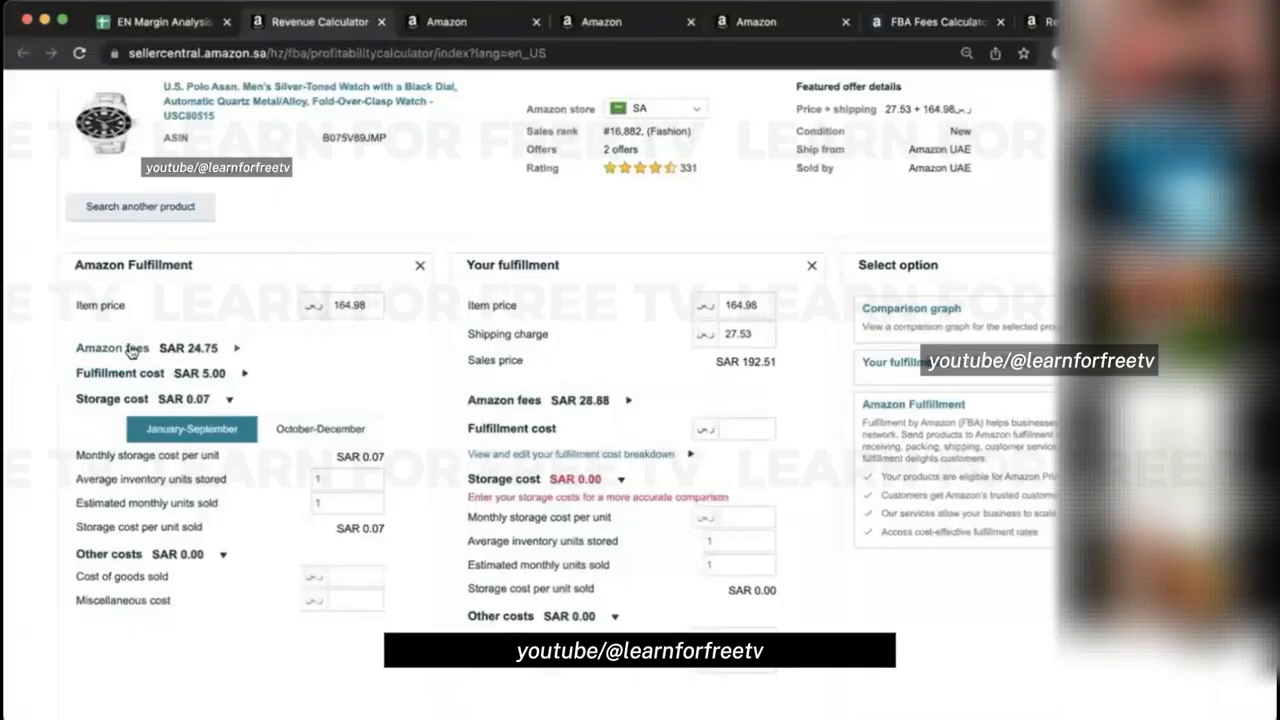
pyautogui.click(205, 21)
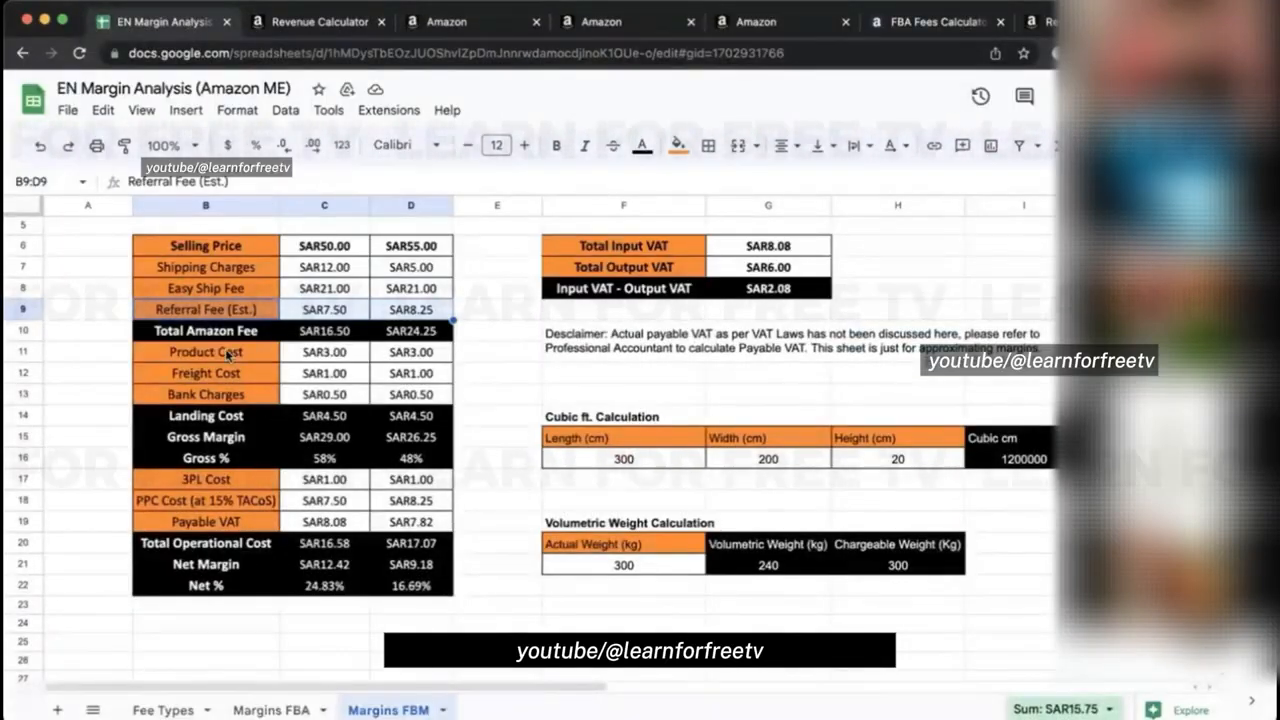
# Review the FBM Freight Cost, Bank Charges, 3PL Cost, and the PPC Cost and Payable VAT formulas in column C.
pyautogui.click(188, 375)
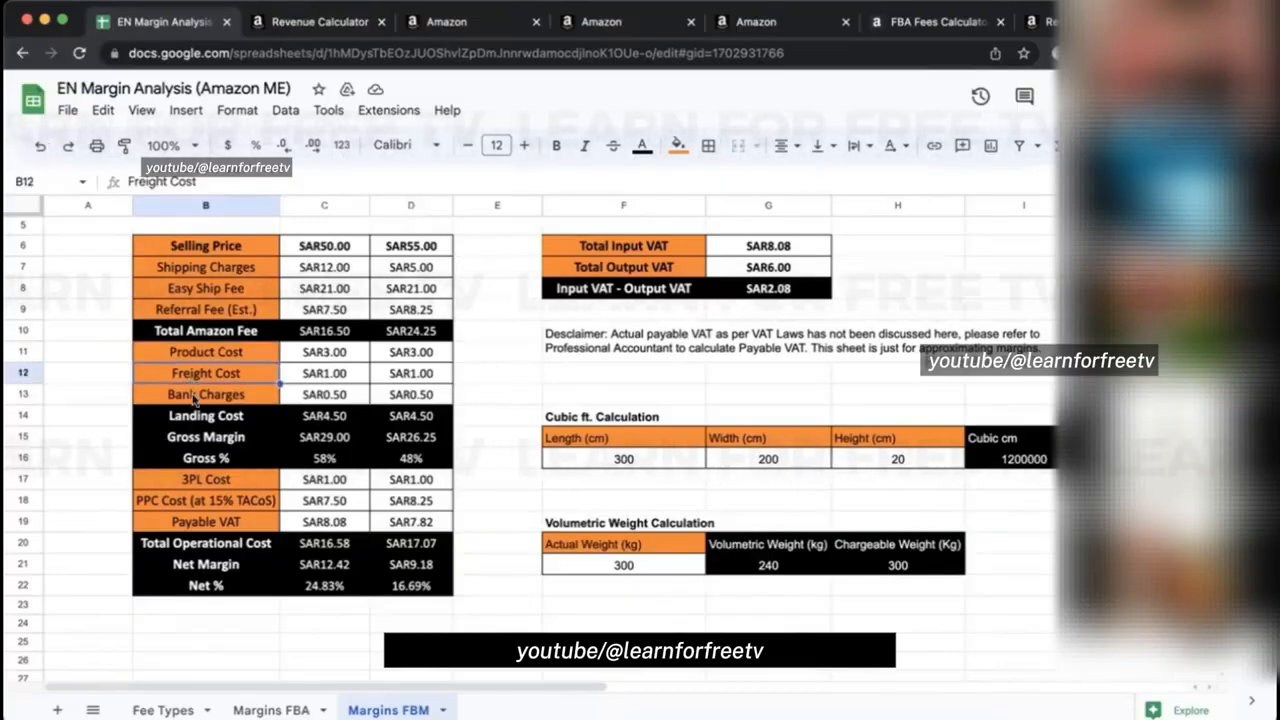
pyautogui.click(195, 397)
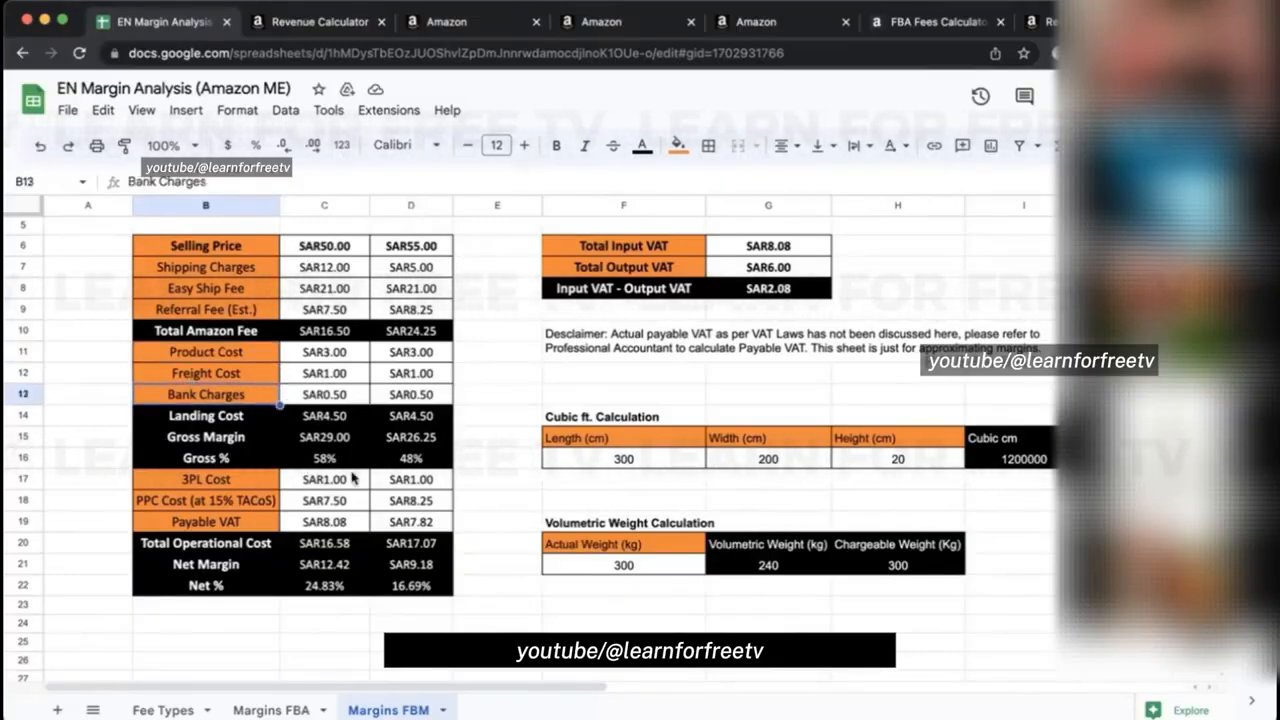
pyautogui.click(241, 483)
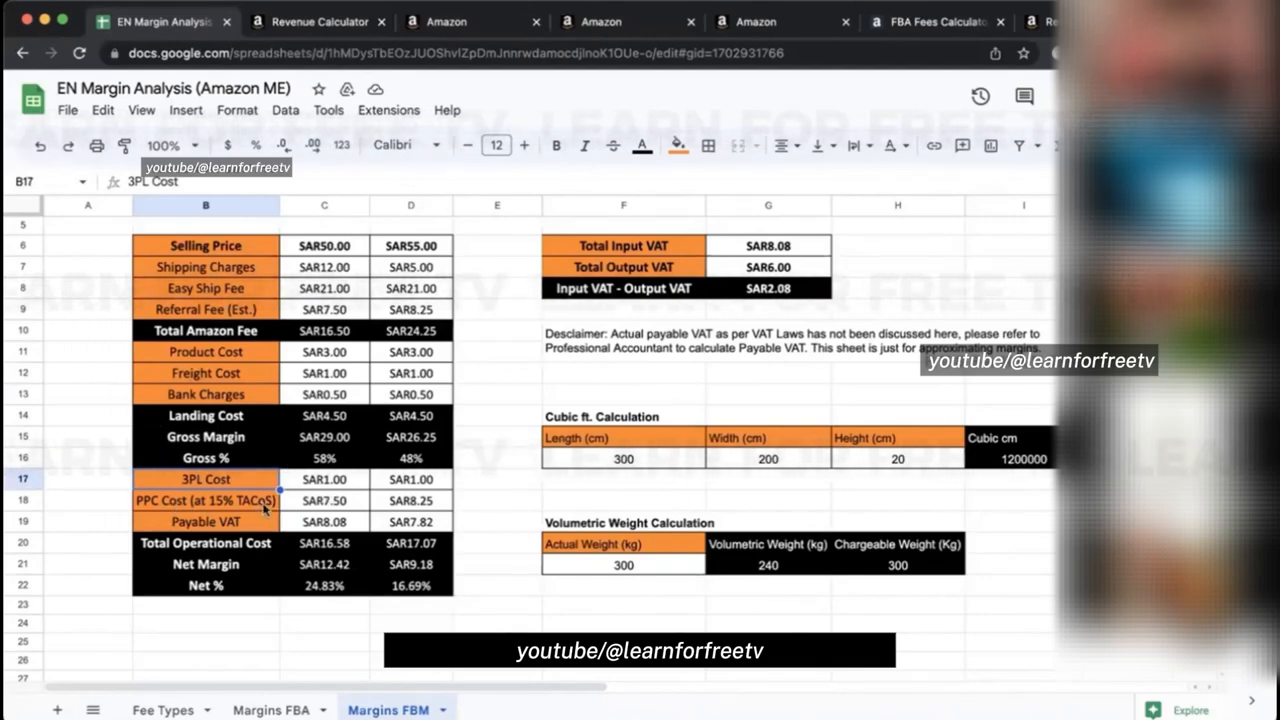
pyautogui.click(313, 505)
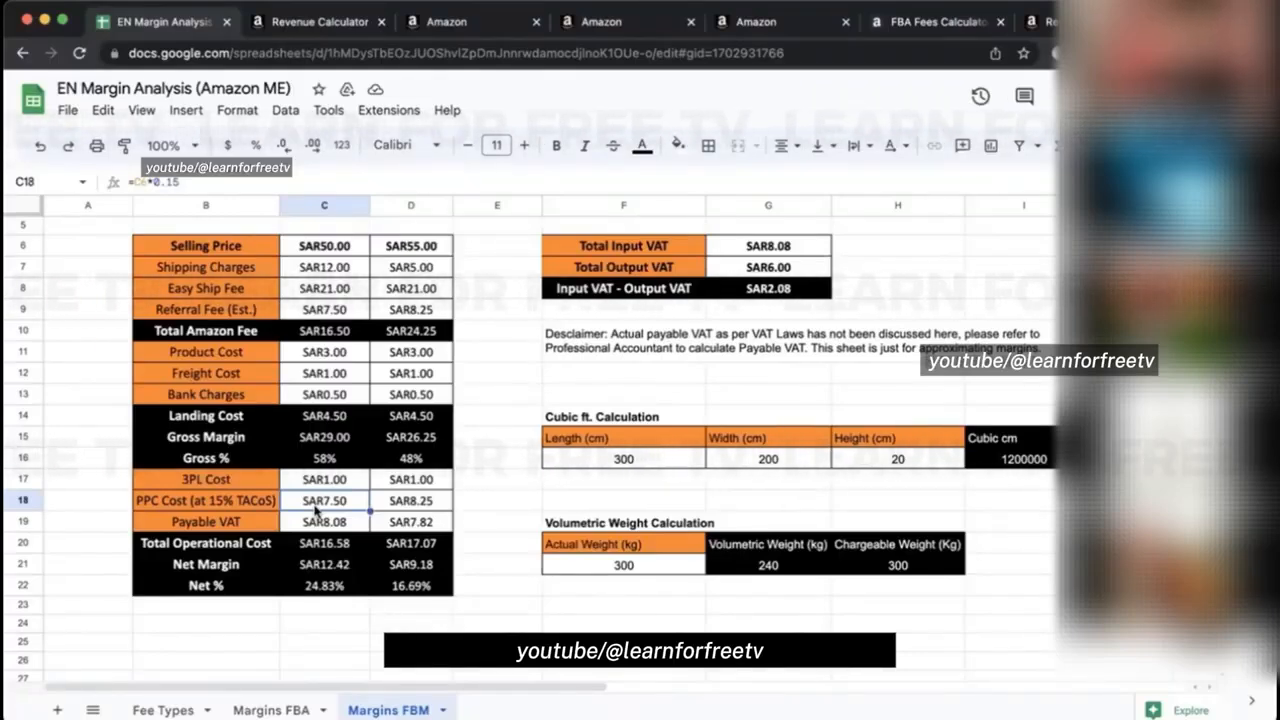
pyautogui.click(226, 526)
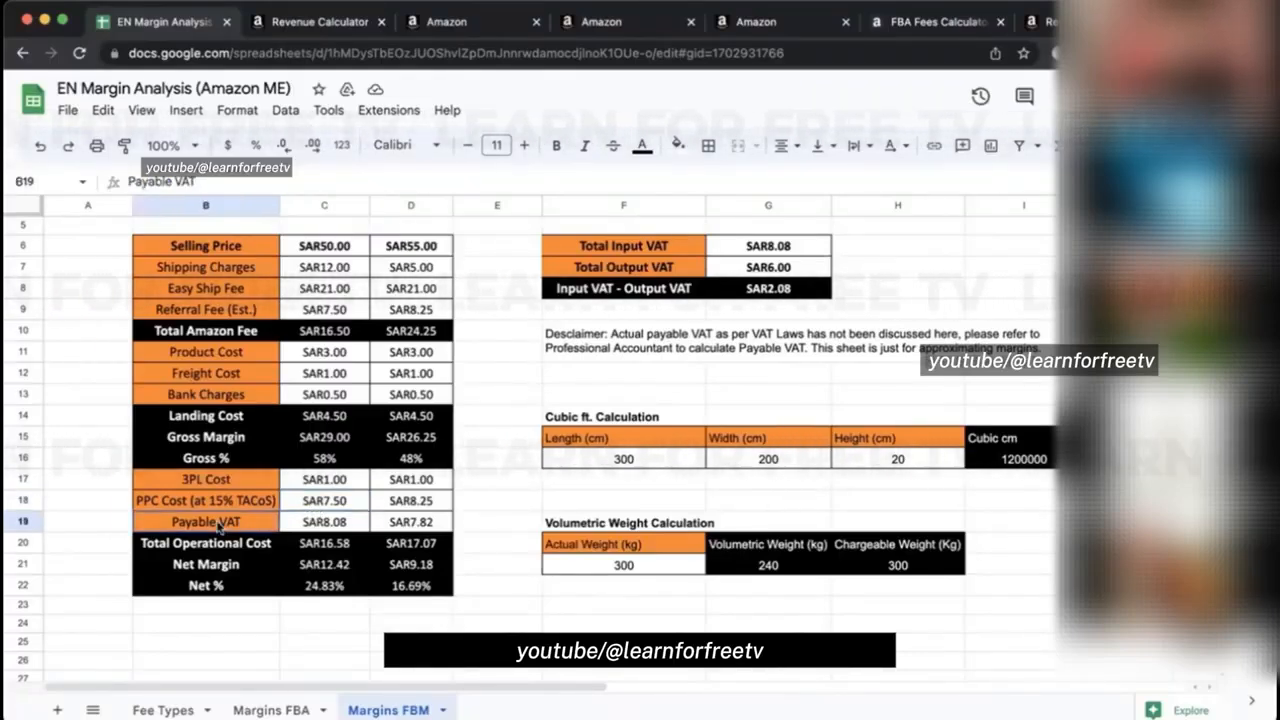
pyautogui.click(321, 523)
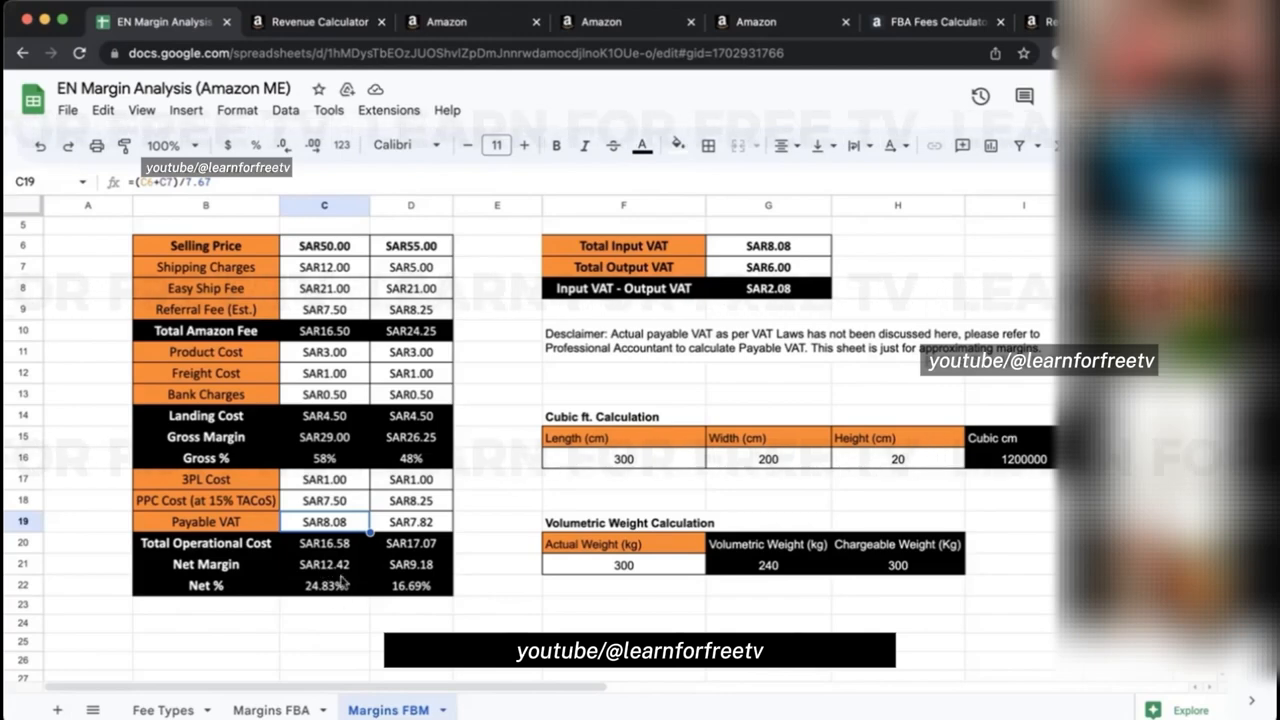
# Examine how the Shipping Charges row and Easy Ship Fee feed the Total Amazon Fee and Net Margin in column C.
pyautogui.click(27, 270)
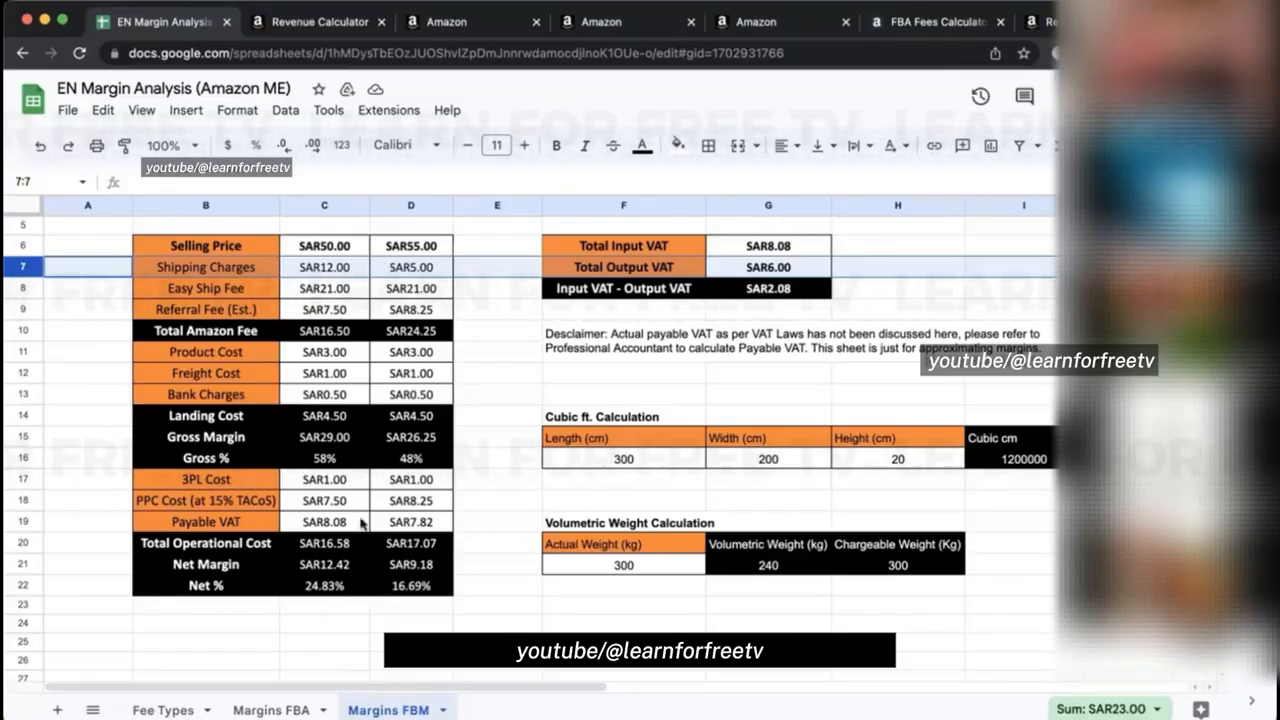
pyautogui.click(325, 566)
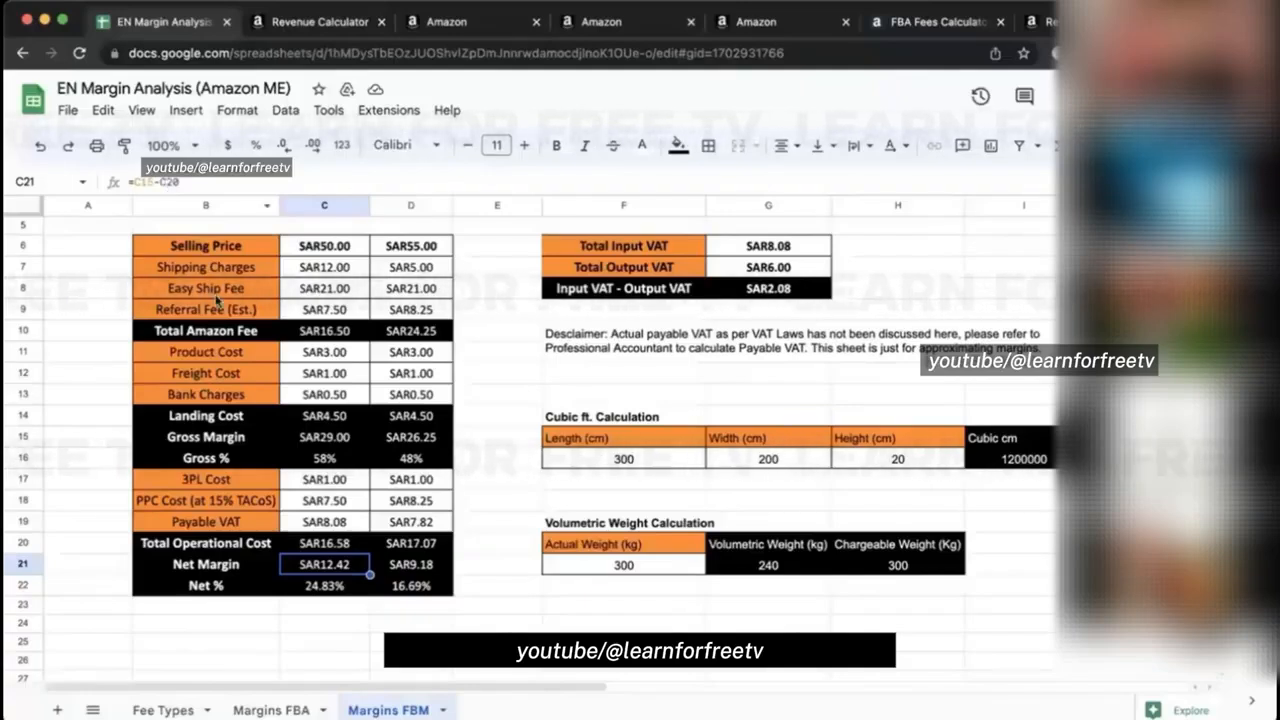
pyautogui.click(338, 328)
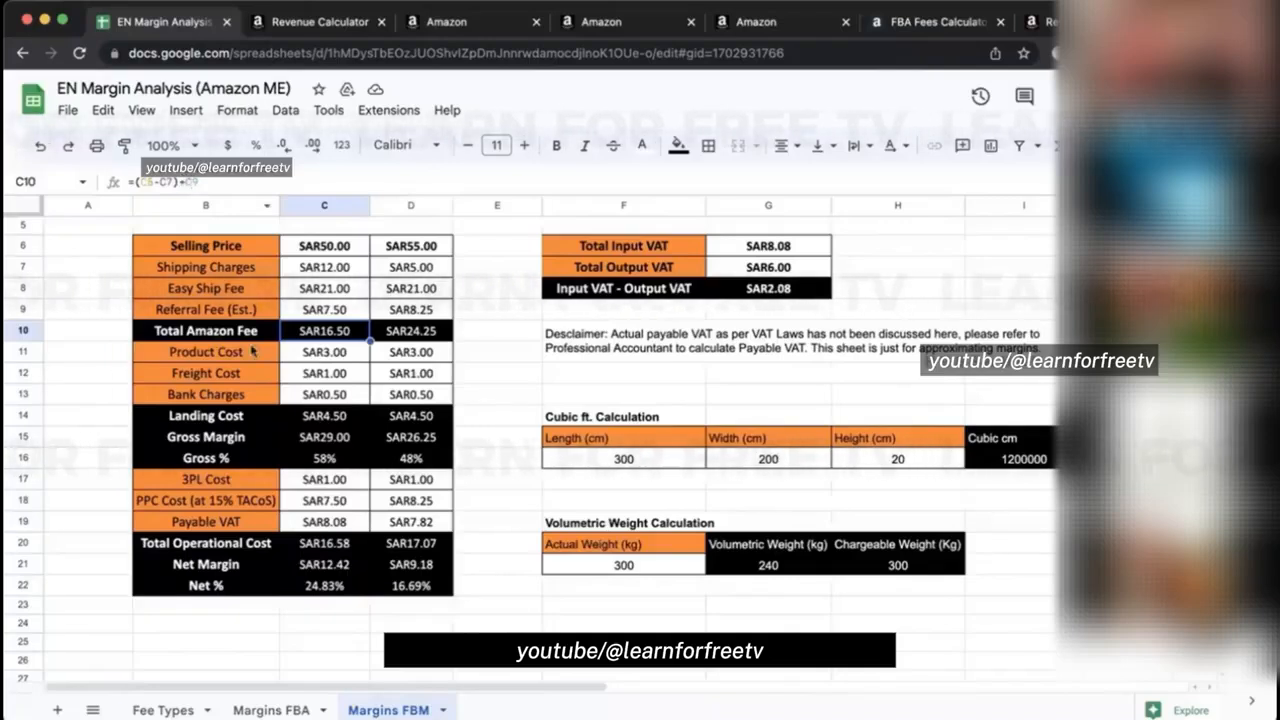
pyautogui.click(324, 290)
# Try our Shipping Charges in C7 at 0 to test the effect on the FBM margins.
pyautogui.click(322, 273)
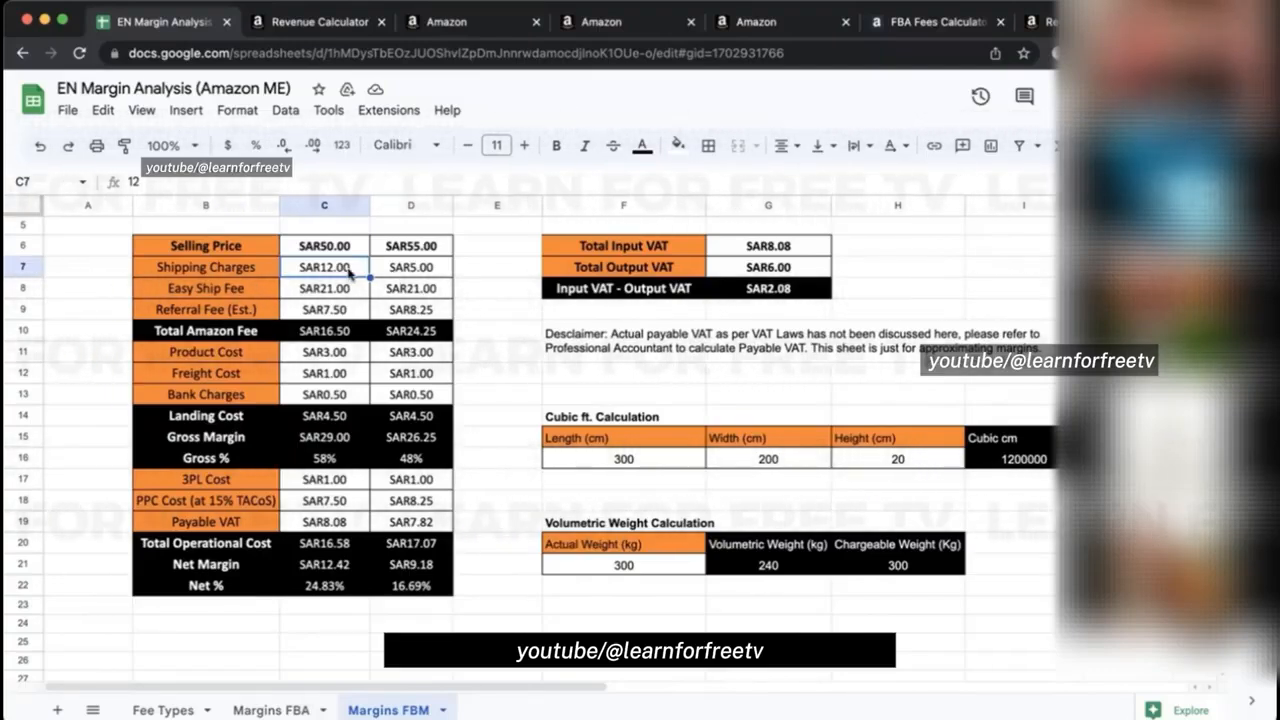
pyautogui.write('0')
pyautogui.press('Return')
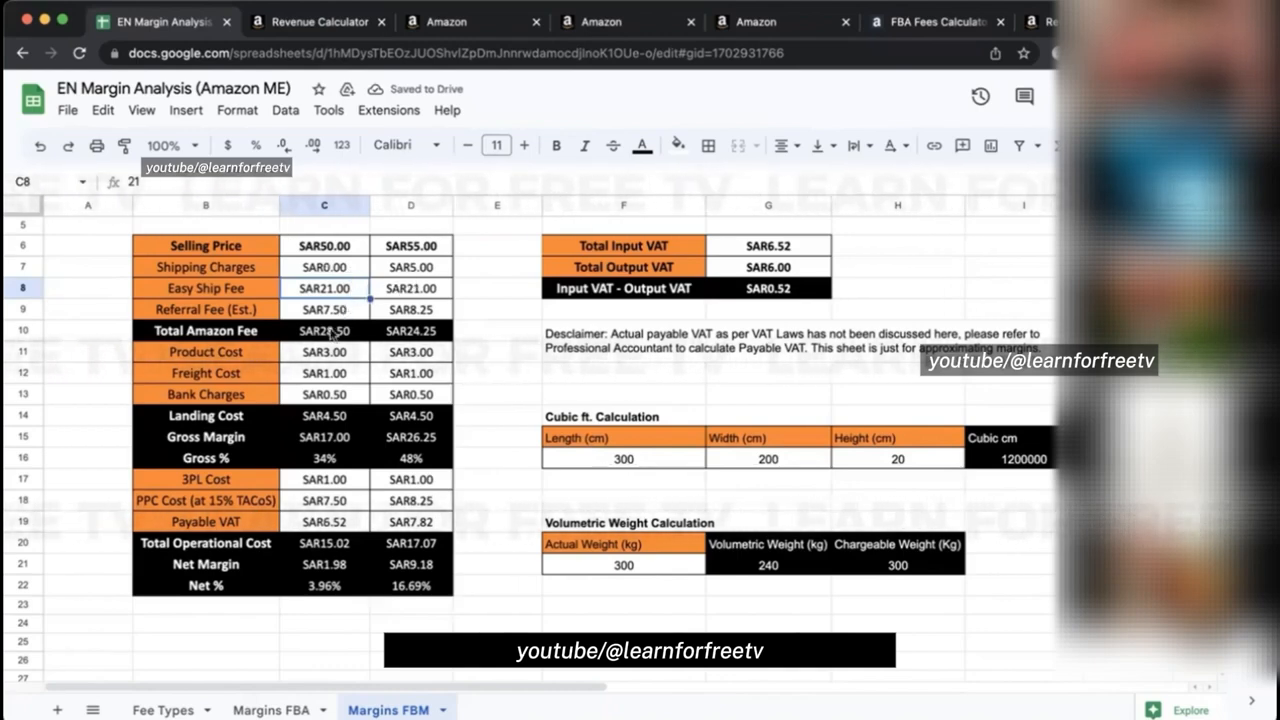
# Restore our Shipping Charges in C7 to 12.
pyautogui.click(351, 269)
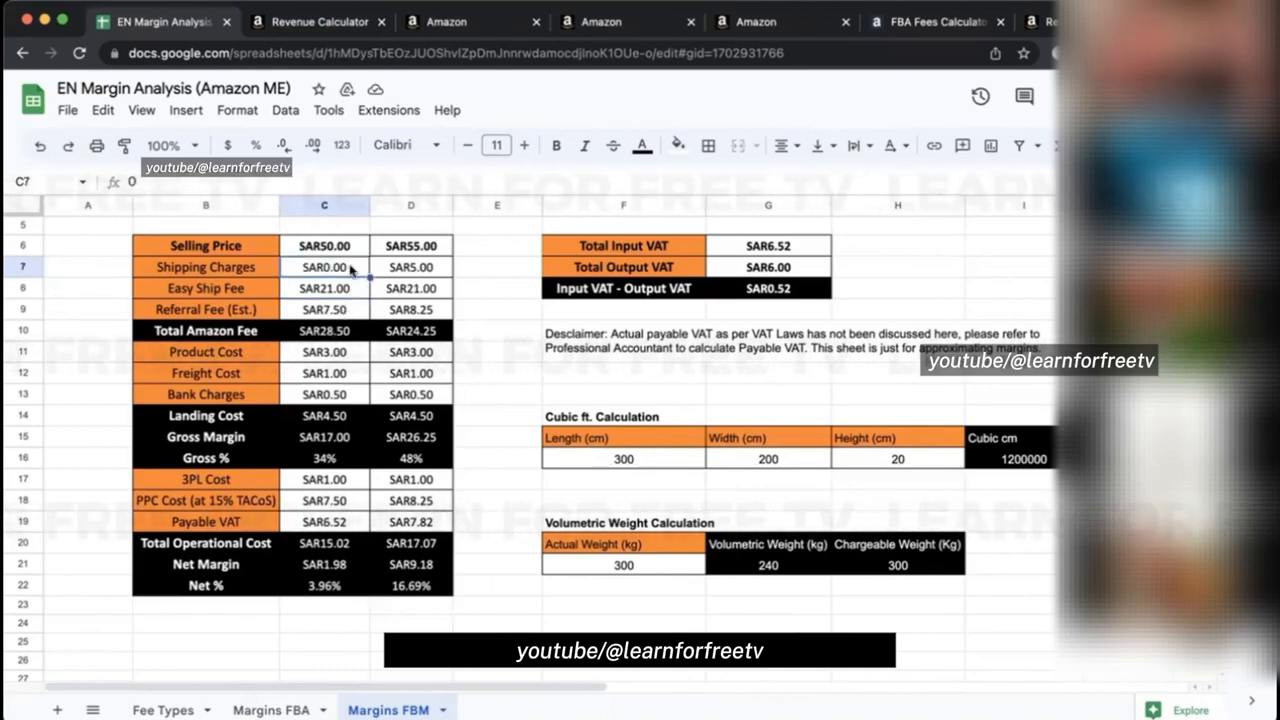
pyautogui.write('12')
pyautogui.press('Return')
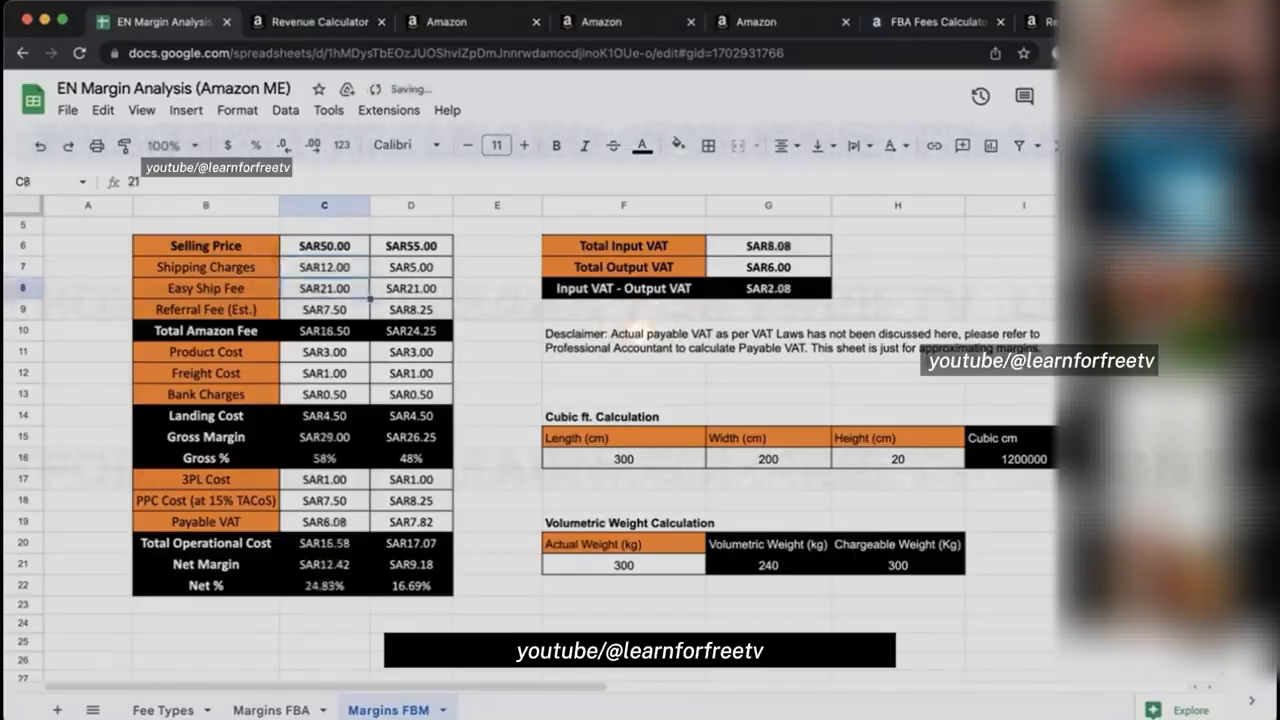